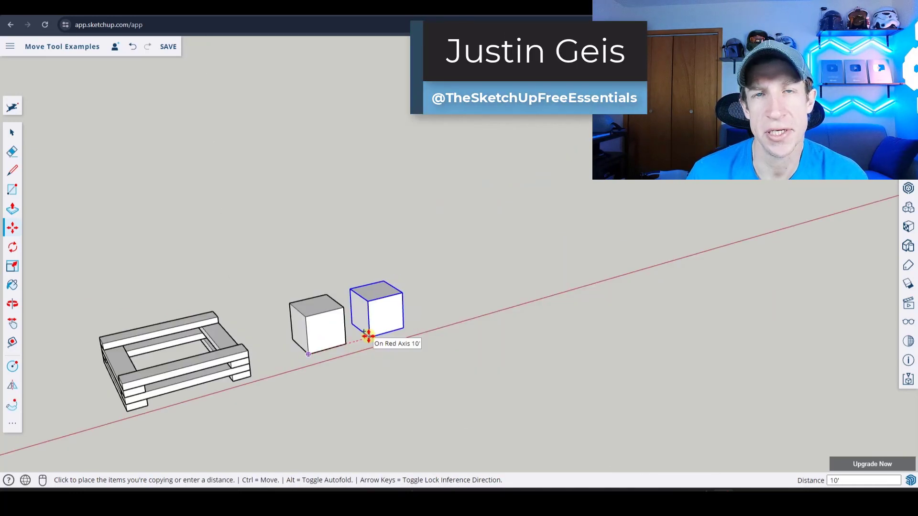
Step: Place a copy of the cube 10' along the red axis and multiply it into an array of 20 copies
left_click(372, 341)
type("*20")
key("Return")
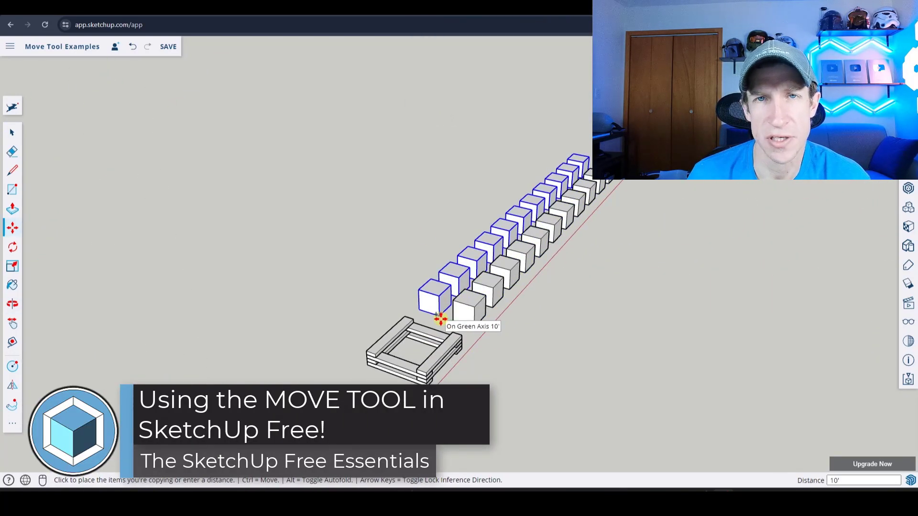
Step: Copy the selected row of cubes 10' along the green axis and multiply it into an array of 10 copies
left_click(440, 319)
type("*10")
key("Return")
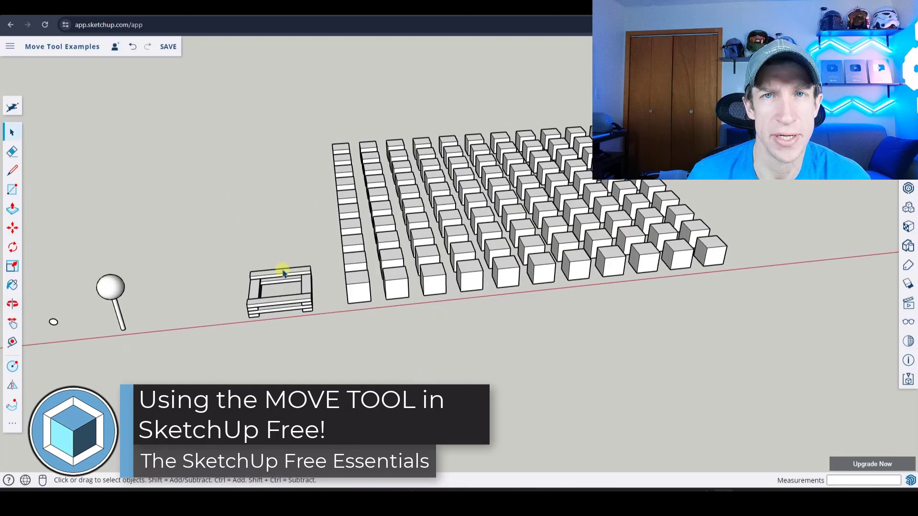
Step: Select the stacked rectangular frame beside the cubes and start the Move tool
left_click_drag(192, 226, 368, 320)
key("m")
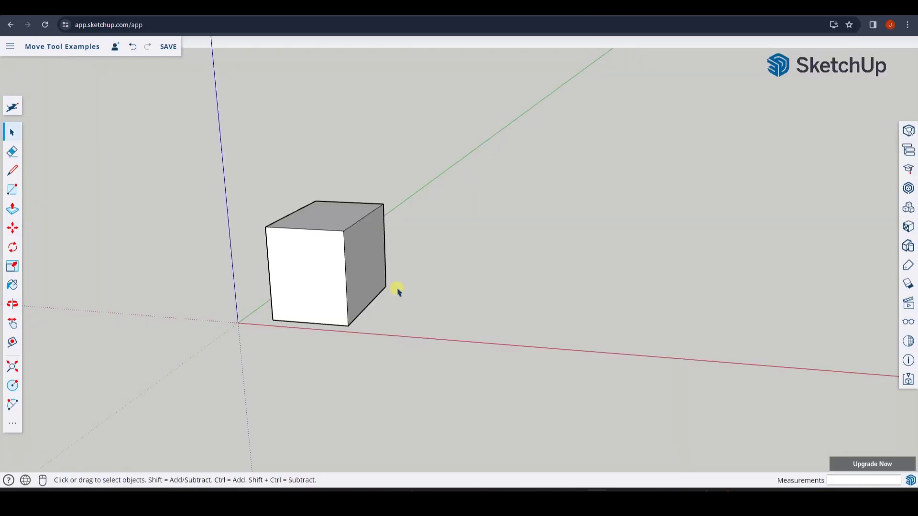
Step: Try moving only the box's top face with the Move tool, without preselecting the rest of the box
mouse_move(400, 286)
middle_mouse_down()
mouse_move(414, 268)
mouse_move(391, 285)
middle_mouse_up()
scroll(378, 285, "down", 3)
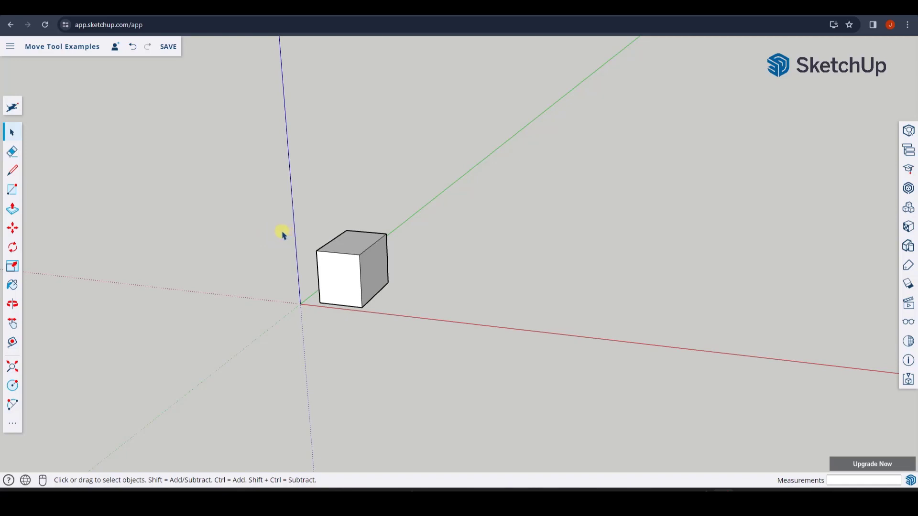
middle_click_drag(442, 258, 404, 256)
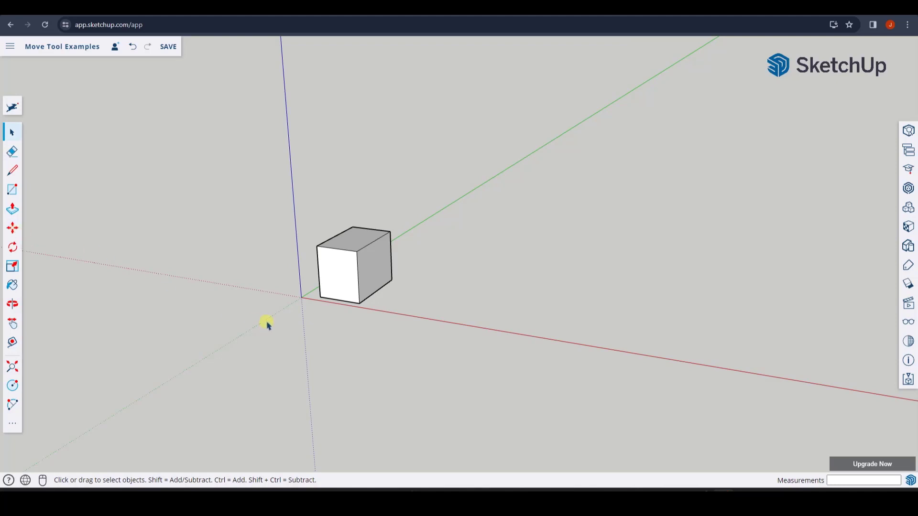
key("m")
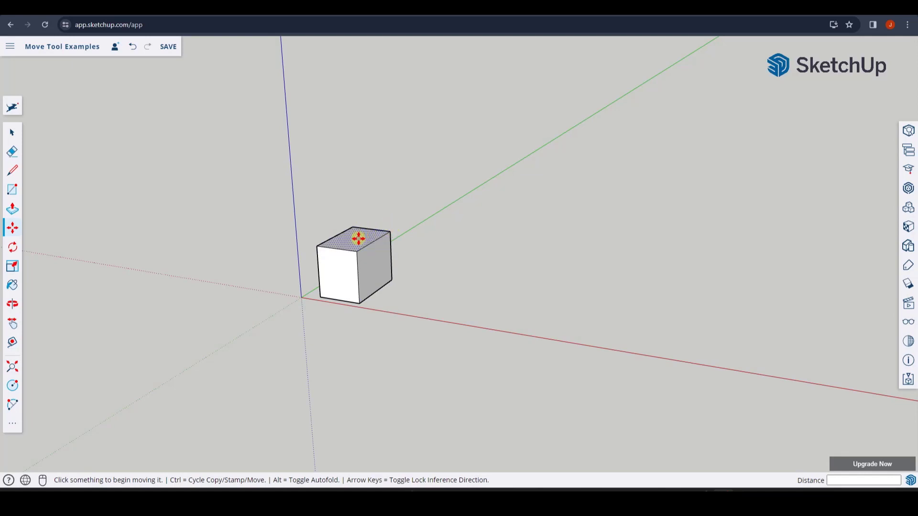
scroll(346, 237, "up", 3)
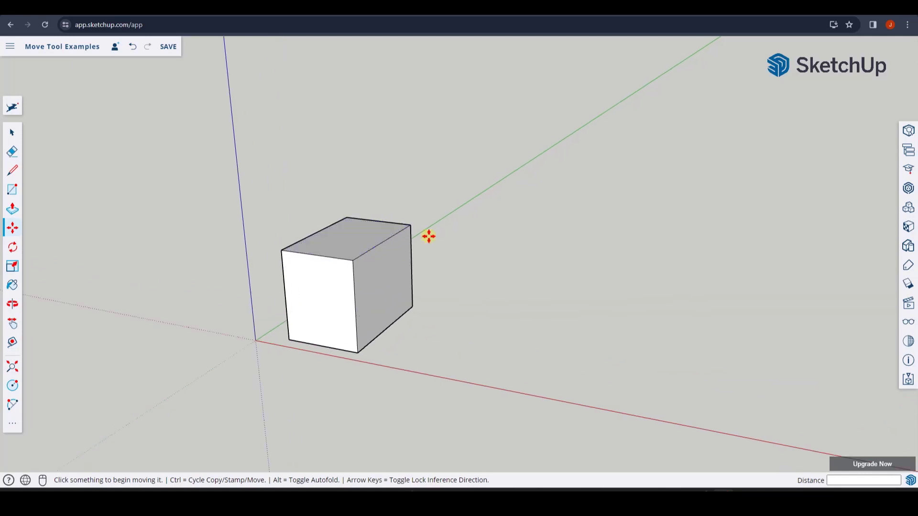
scroll(428, 236, "down", 1)
left_click(387, 239)
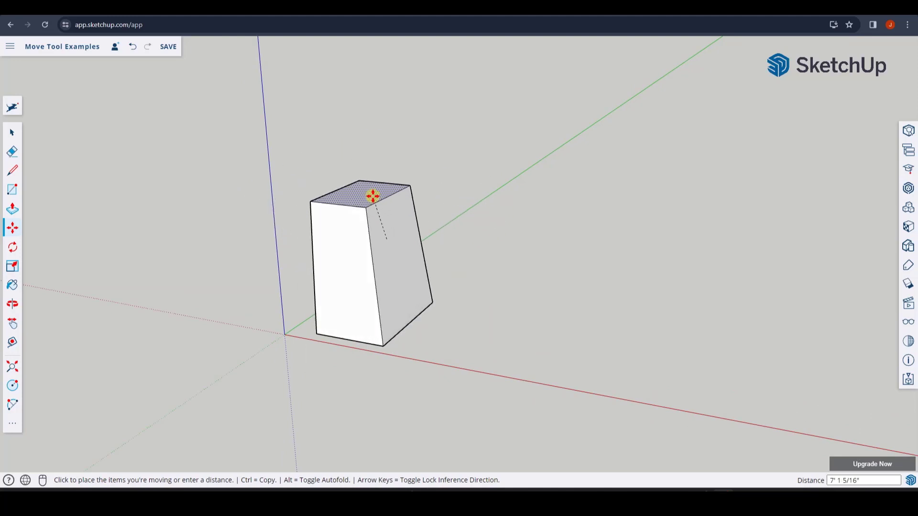
key("space")
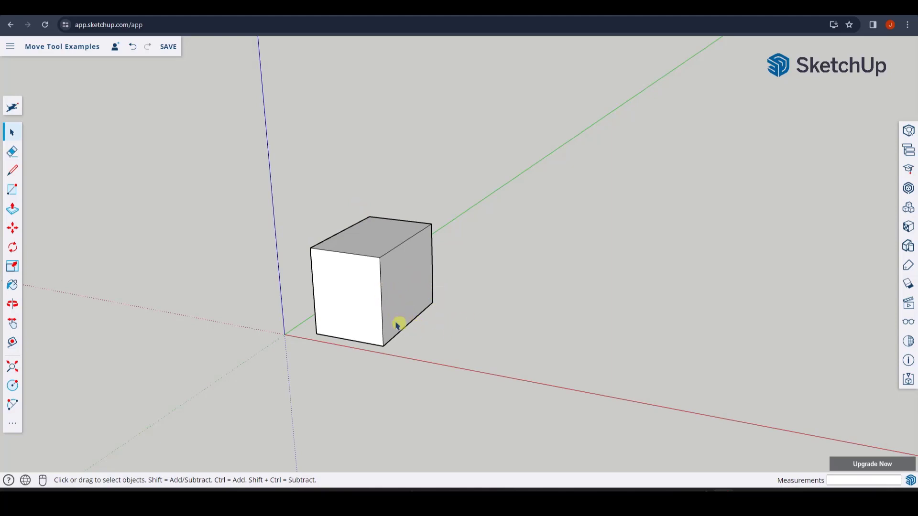
Step: Select the whole box, move it about 5' along the red axis from its lower front corner, and undo the move
left_click_drag(275, 170, 496, 396)
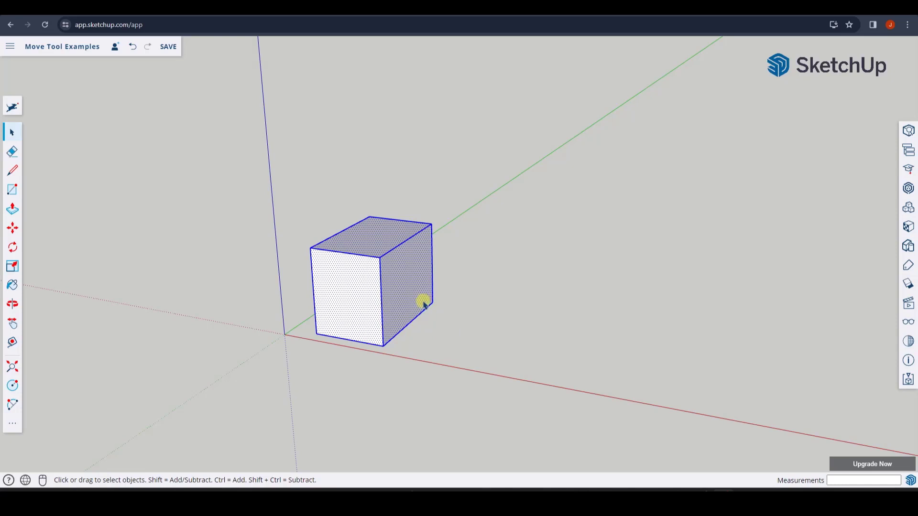
key("m")
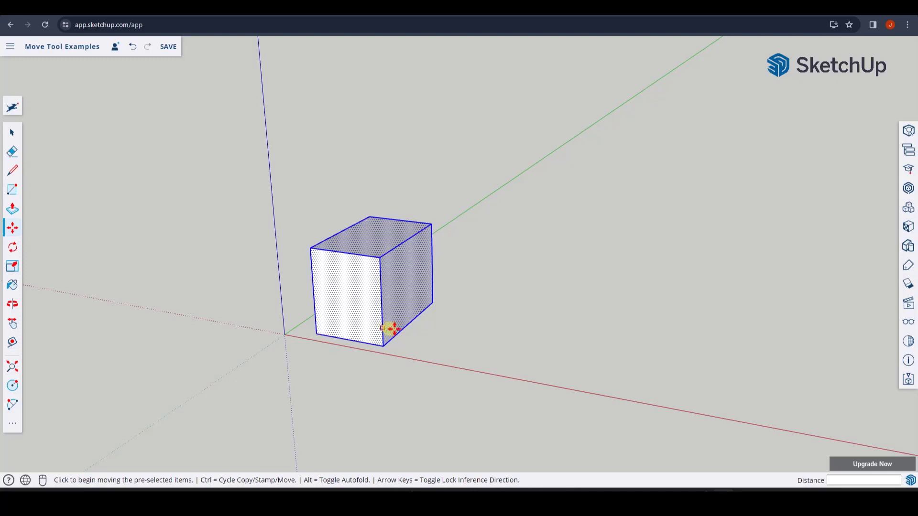
left_click(316, 335)
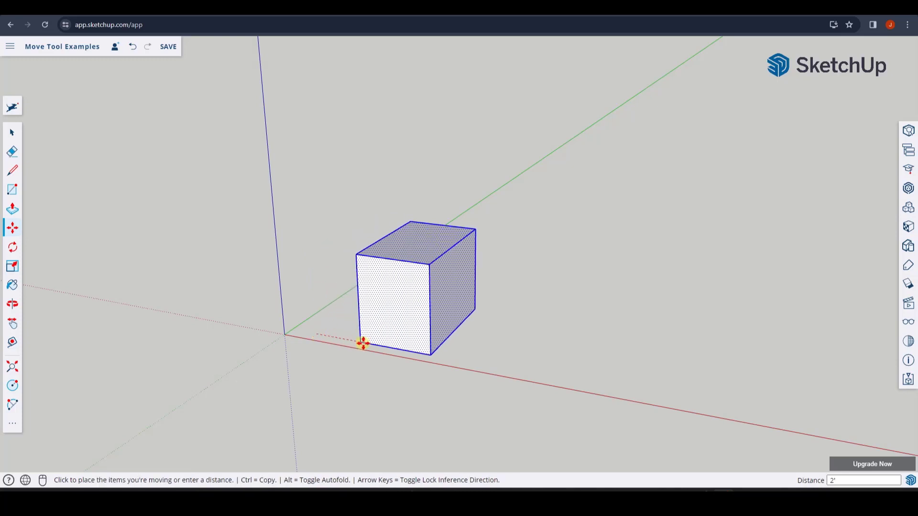
left_click(430, 359)
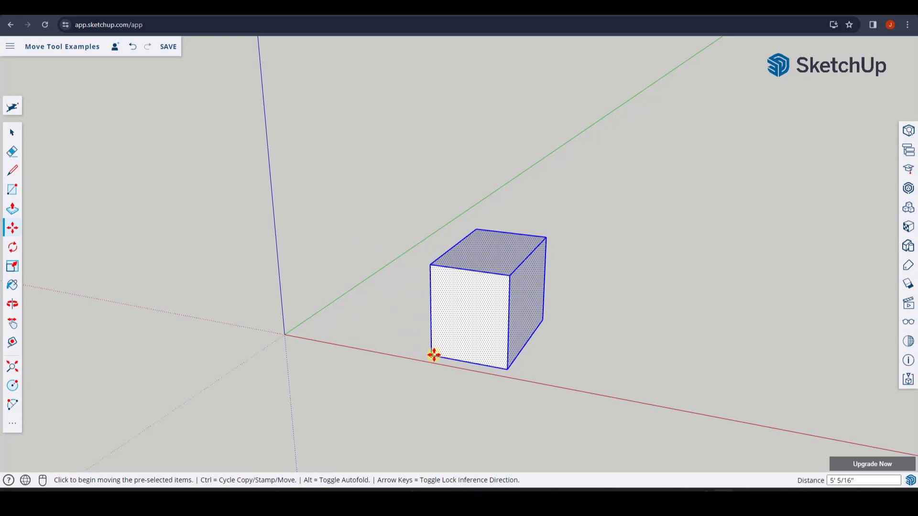
key("ctrl+z")
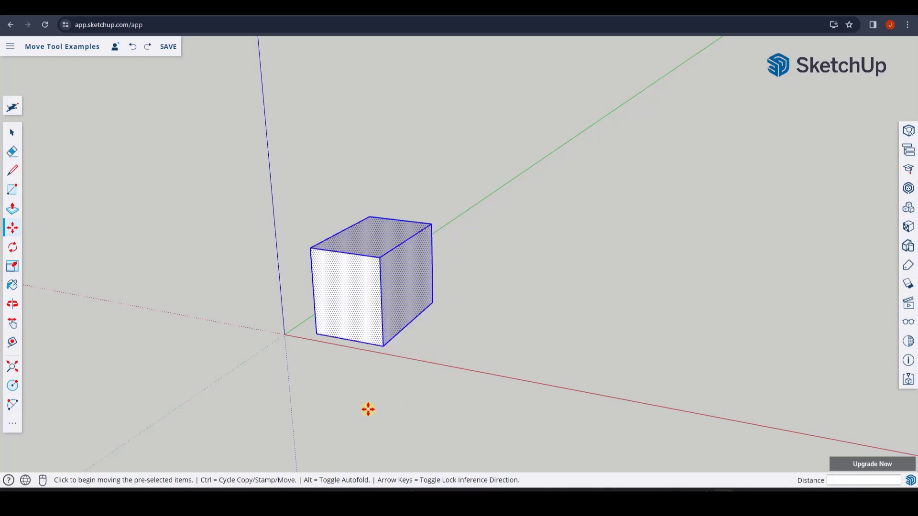
Step: Move the selected box 3' along the green axis from its lower front corner
left_click(316, 335)
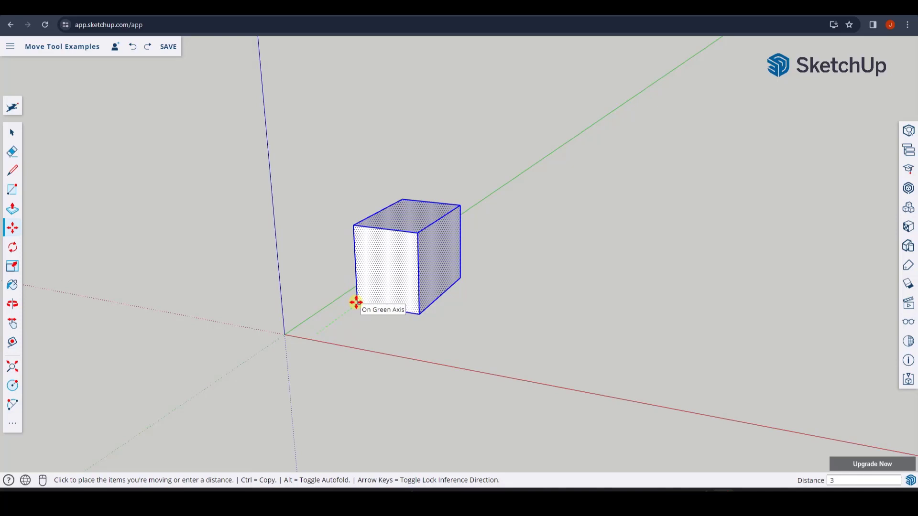
left_click(354, 302)
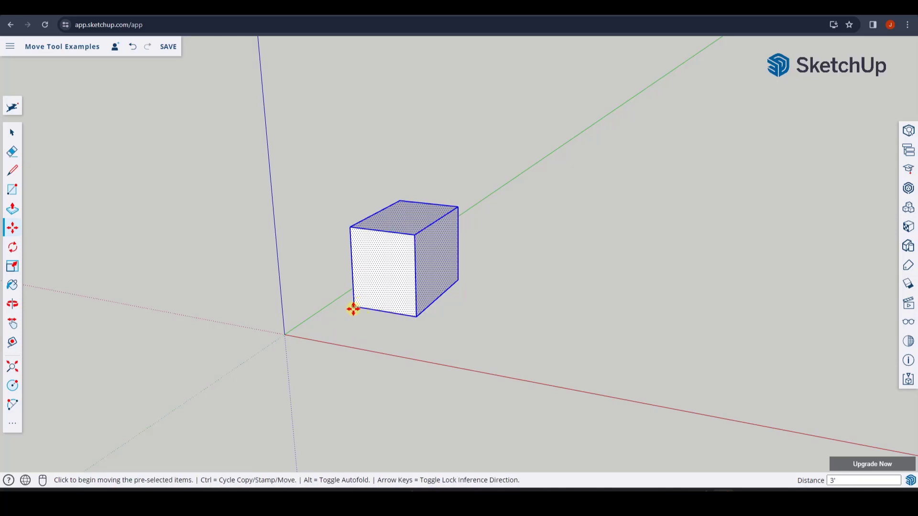
key("space")
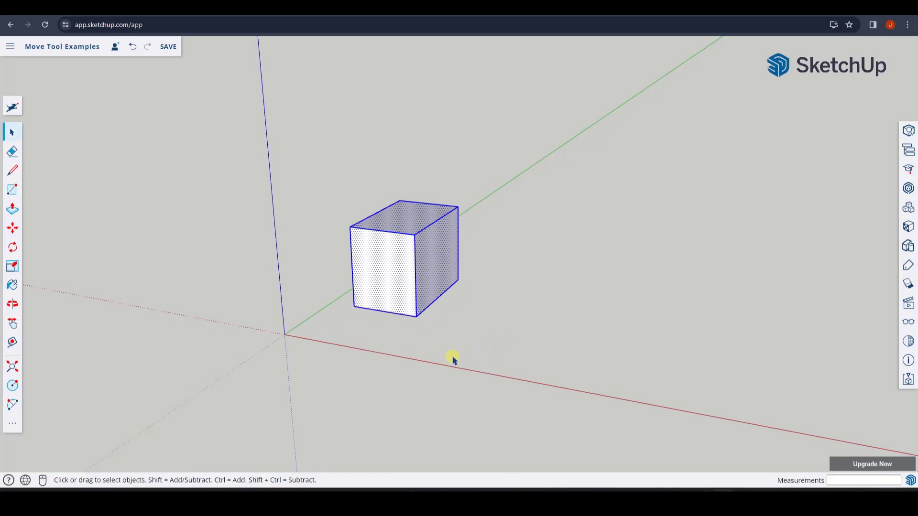
Step: Draw a reference line parallel to the red axis in front of the box and erase the short segment connecting it to the box
key("l")
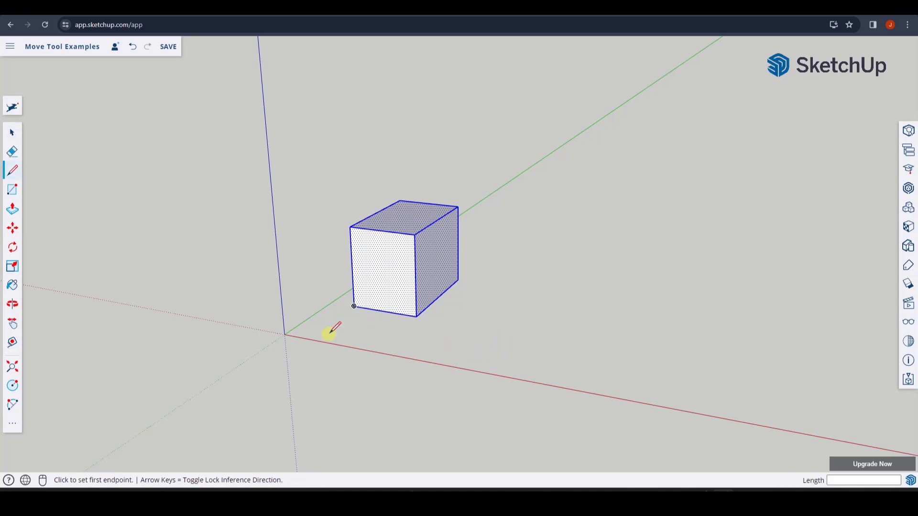
left_click(354, 307)
left_click(322, 329)
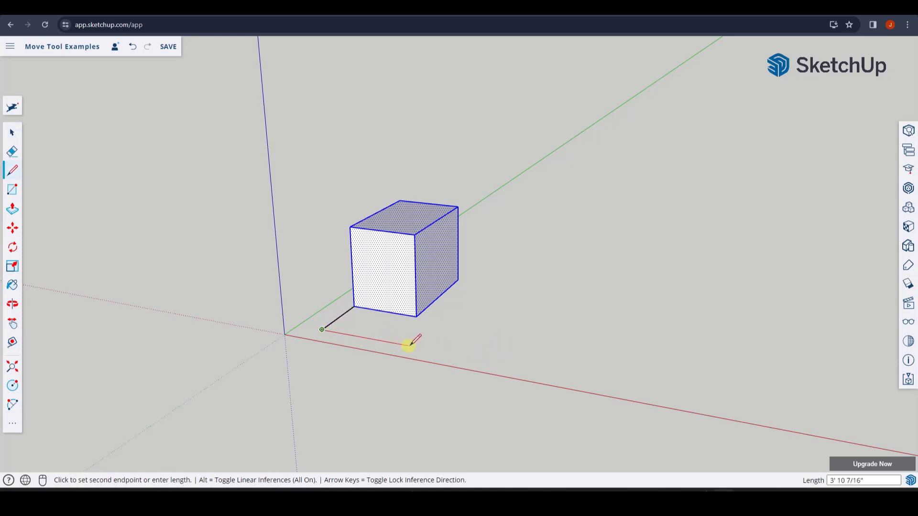
left_click(544, 370)
key("e")
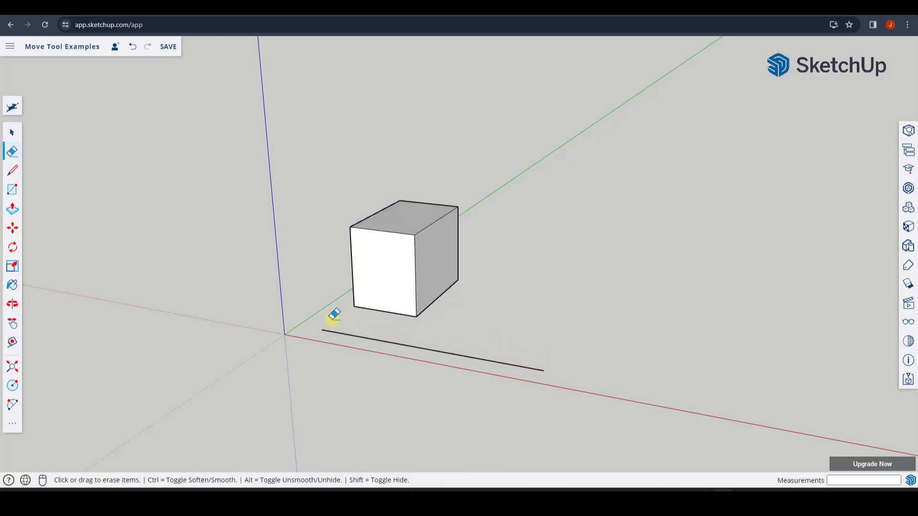
Step: Move the whole box along the red axis until its lower front corner aligns with the reference line's end farthest from the origin
key("space")
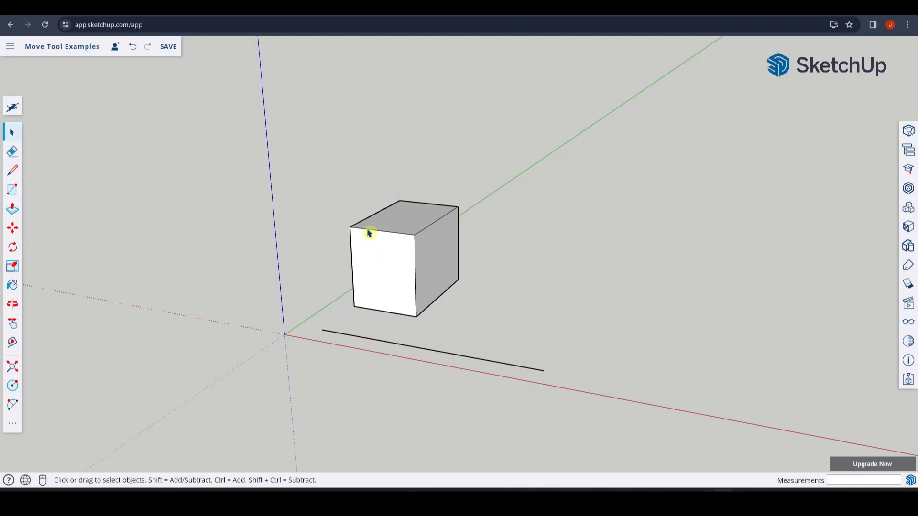
left_click_drag(337, 192, 488, 325)
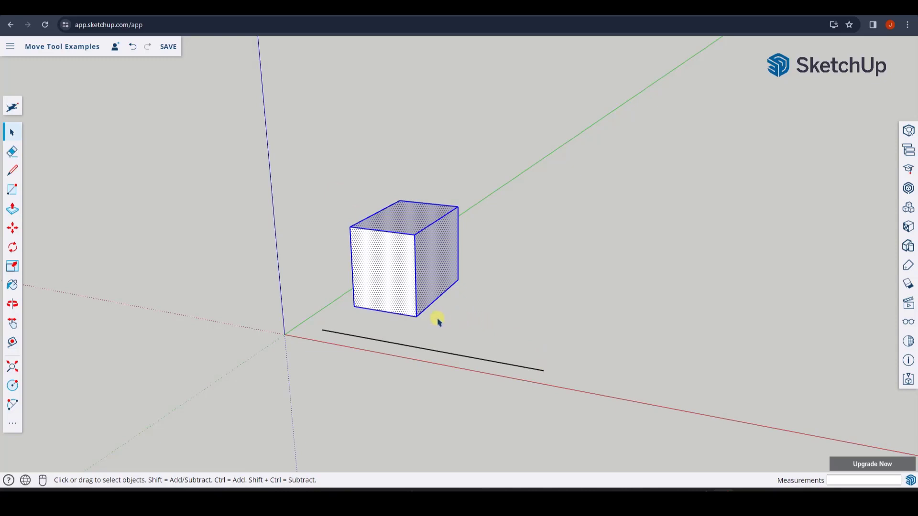
key("m")
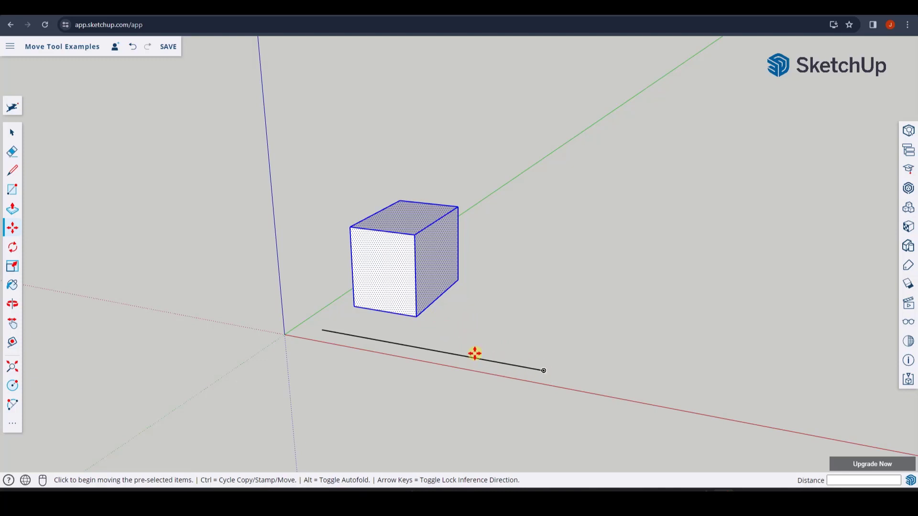
left_click(418, 319)
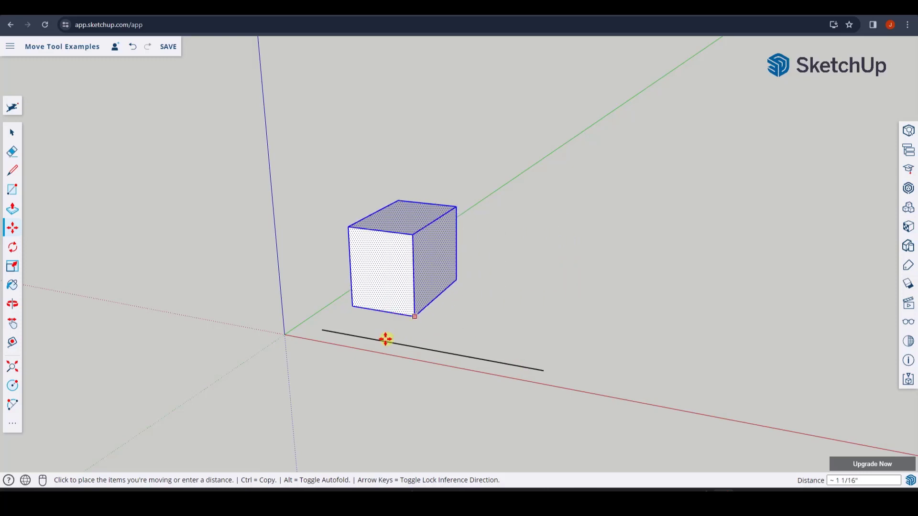
left_click(542, 369)
scroll(392, 301, "down", 2)
scroll(521, 303, "up", 3)
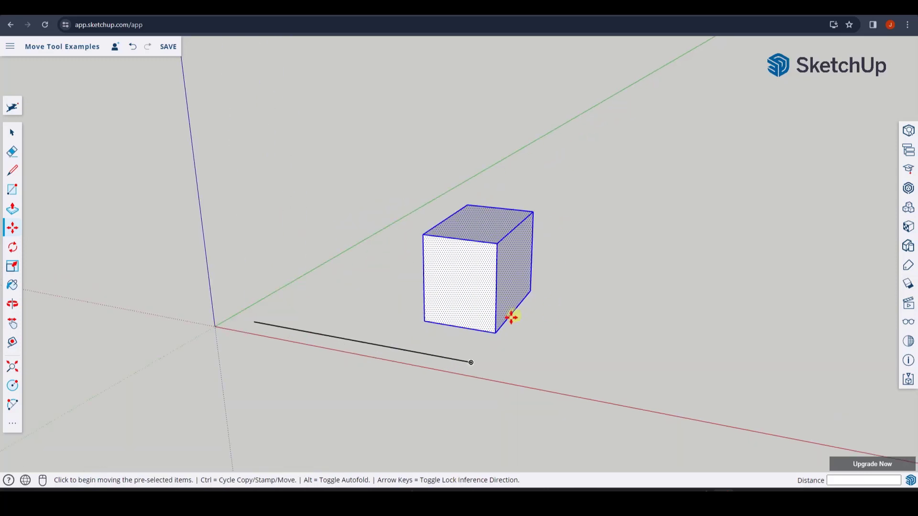
Step: Move the whole box back toward the origin, using the reference line's midpoint as base point and its end nearest the origin as destination
key("space")
scroll(382, 225, "down", 1)
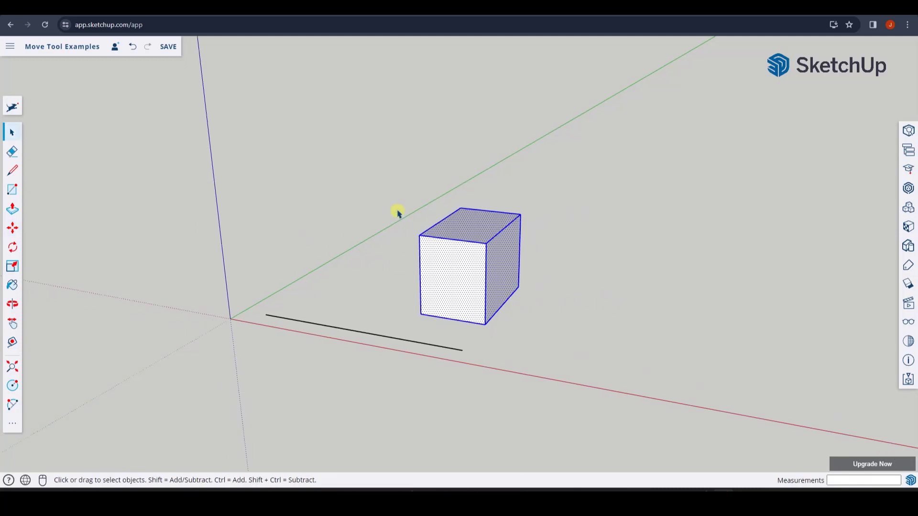
left_click_drag(390, 202, 564, 336)
key("m")
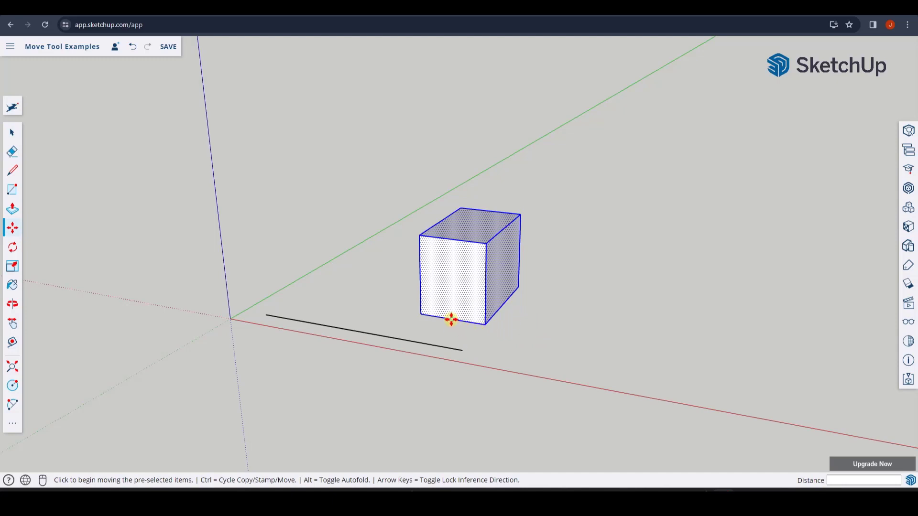
left_click(359, 332)
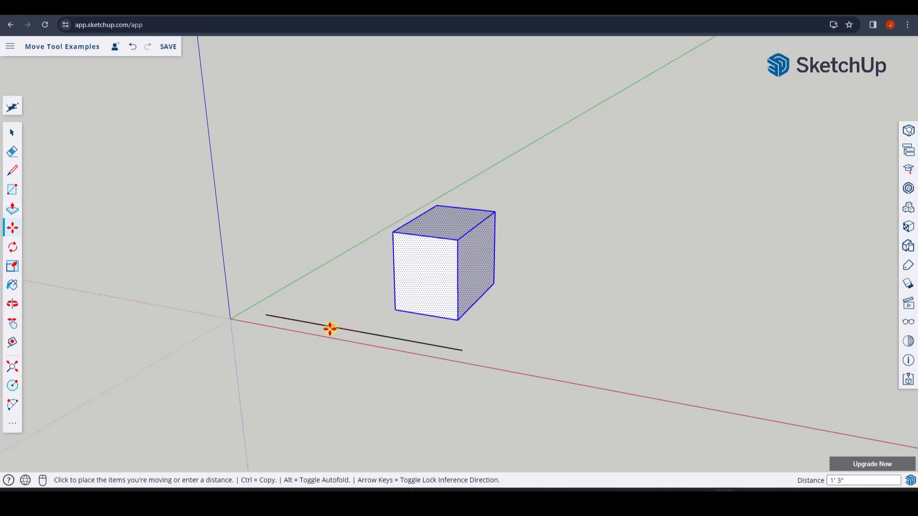
left_click(266, 314)
scroll(439, 304, "down", 2)
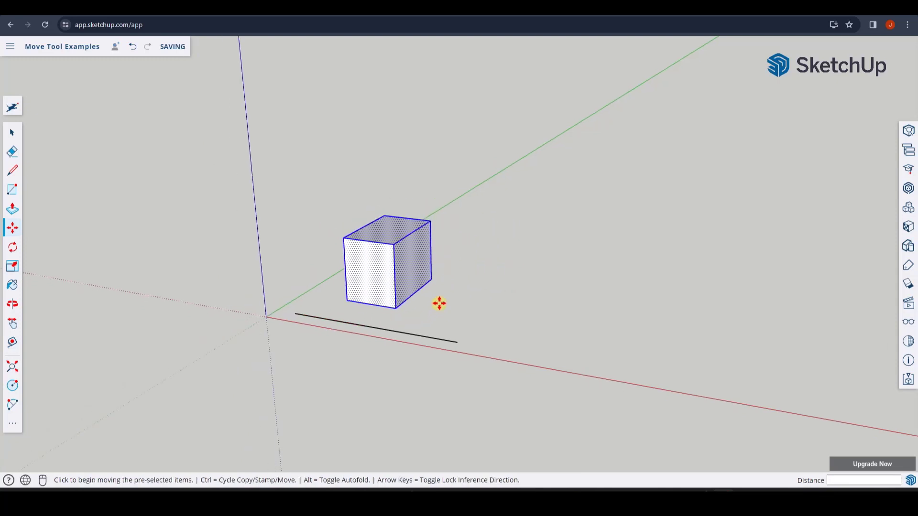
key("space")
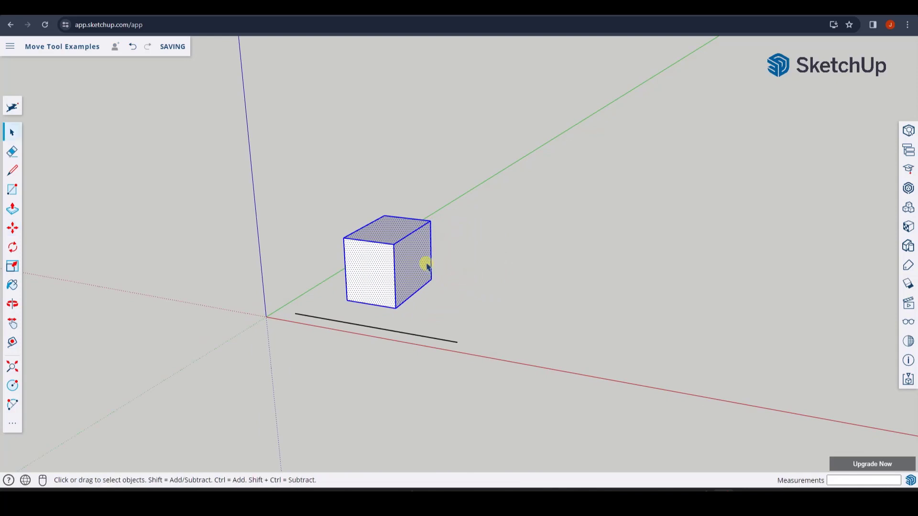
Step: Draw a circle of about 1' 7" radius on the ground, beyond the reference line and near the red axis
scroll(538, 321, "down", 2)
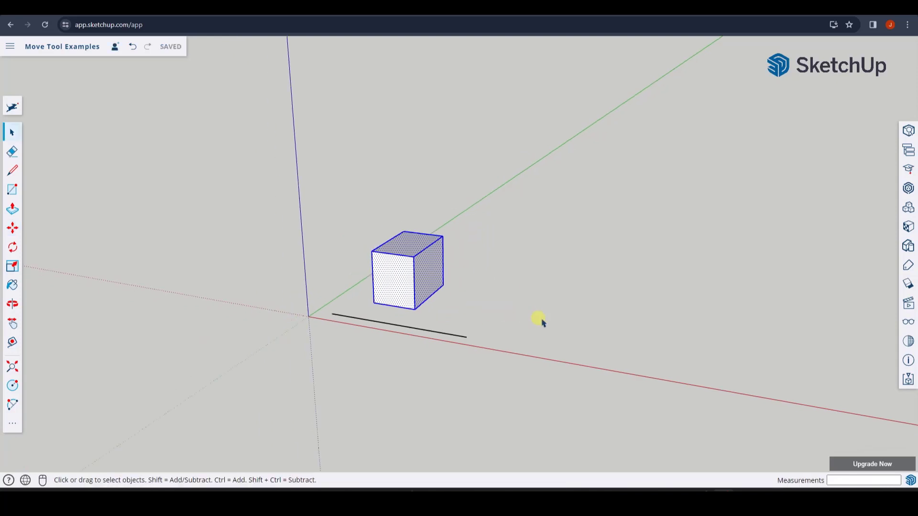
scroll(597, 335, "up", 1)
key("c")
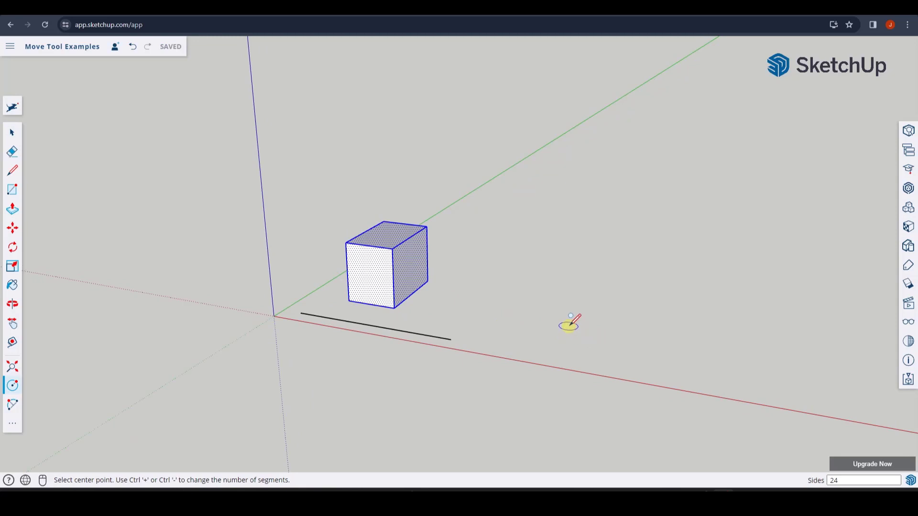
left_click(570, 325)
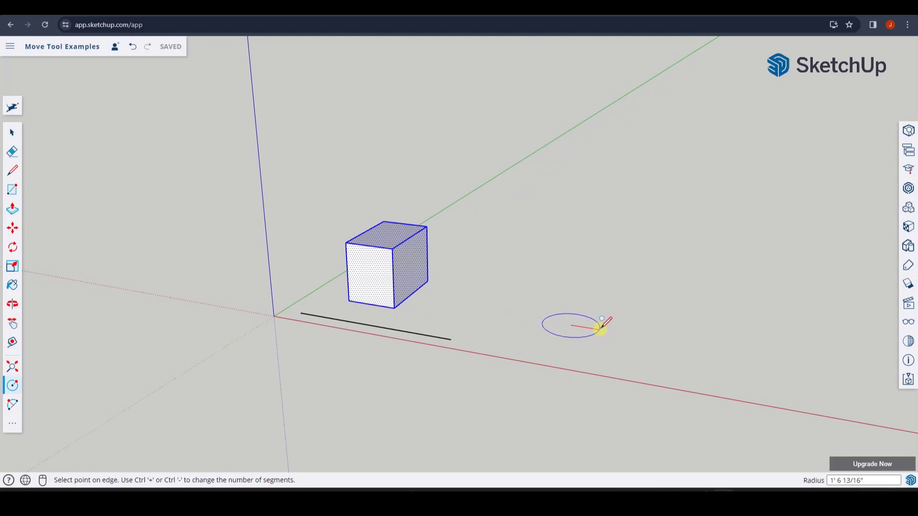
left_click(602, 328)
Step: Push/Pull the circle upward into a cylinder matching the height of the box's top corner
key("space")
key("p")
left_click(590, 327)
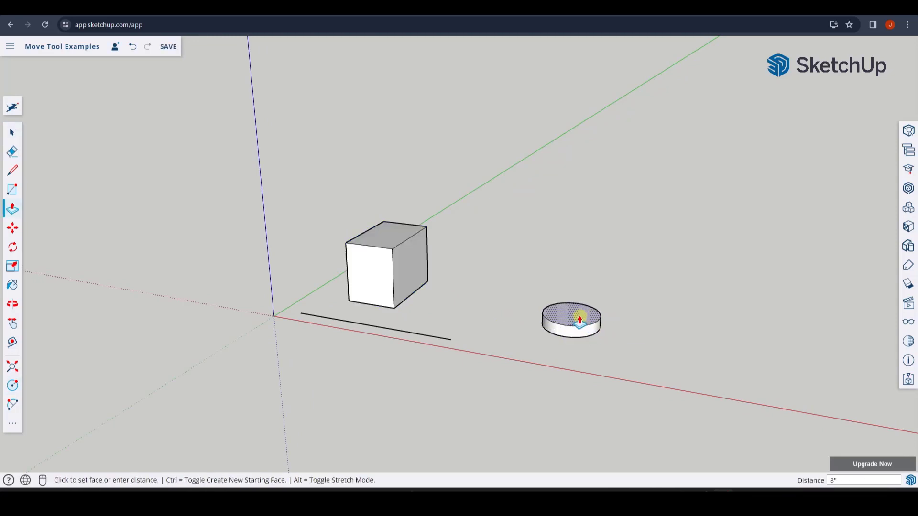
left_click(428, 230)
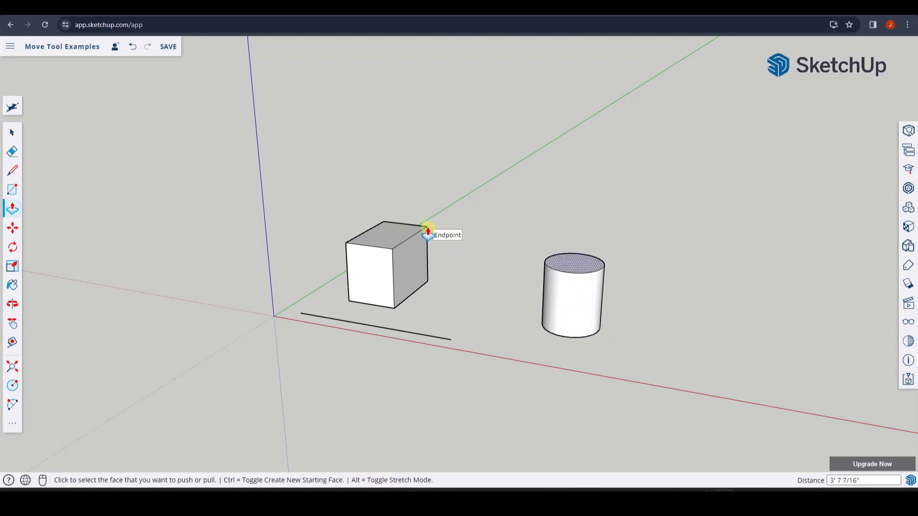
Step: Move only the cylinder's top face a short distance along the red axis, away from the origin, to slant the cylinder
key("space")
scroll(703, 279, "up", 3)
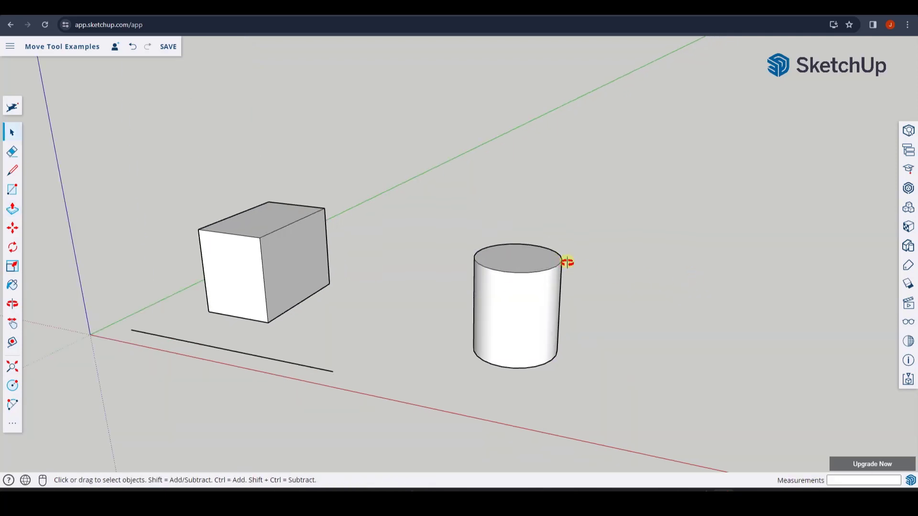
middle_click_drag(566, 262, 572, 304)
left_click(548, 285)
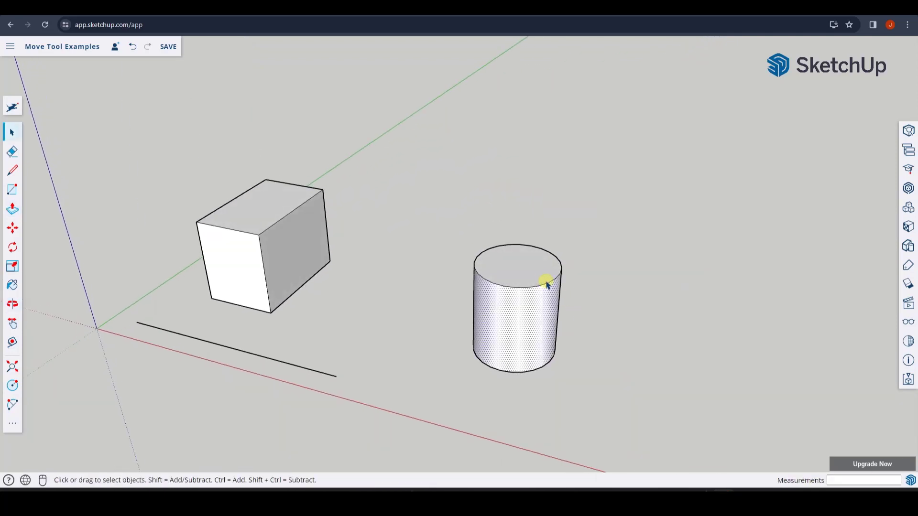
left_click(548, 284)
middle_click_drag(542, 271, 581, 266)
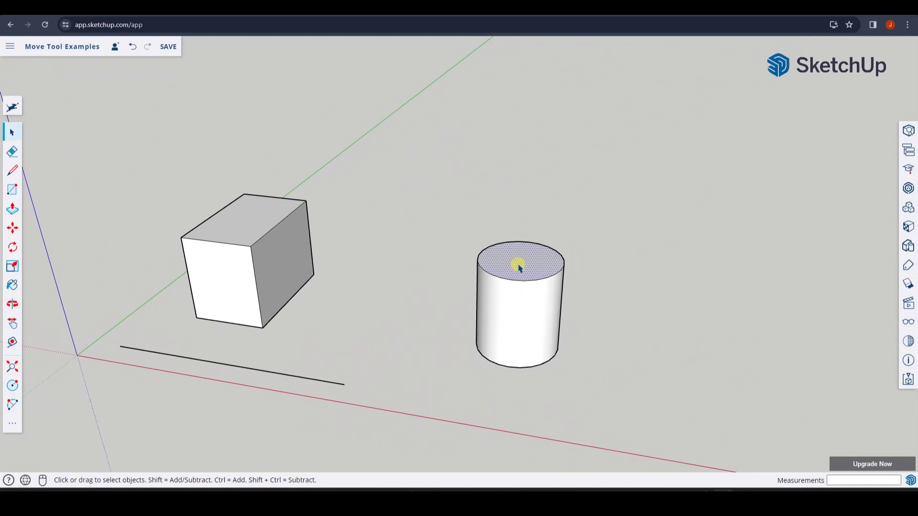
key("m")
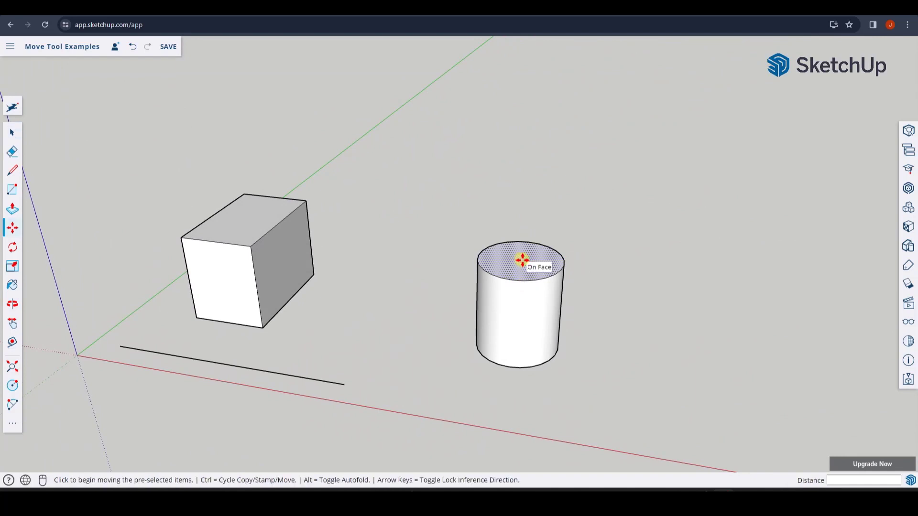
left_click(521, 260)
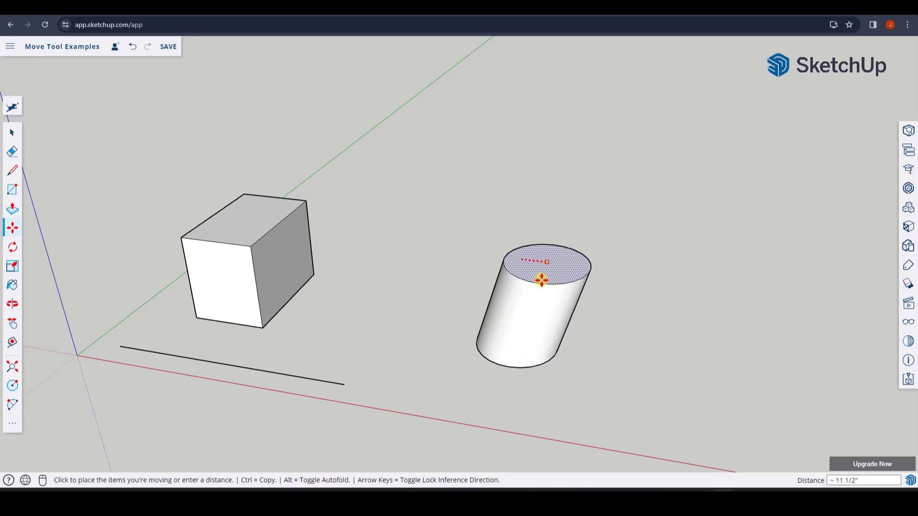
left_click(537, 275)
key("space")
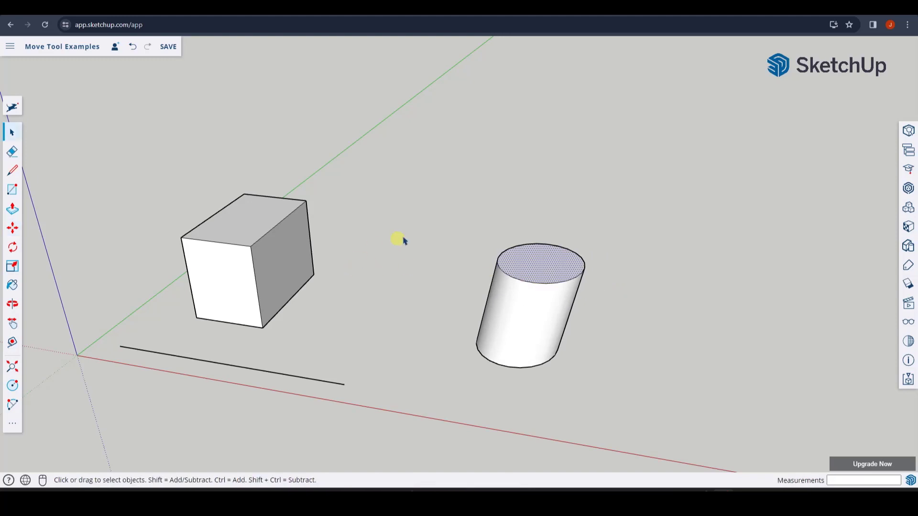
Step: Move the box's bottom edge on the side facing the cylinder outward along the red axis by about 2' 3"
scroll(309, 295, "up", 2)
left_click(287, 308)
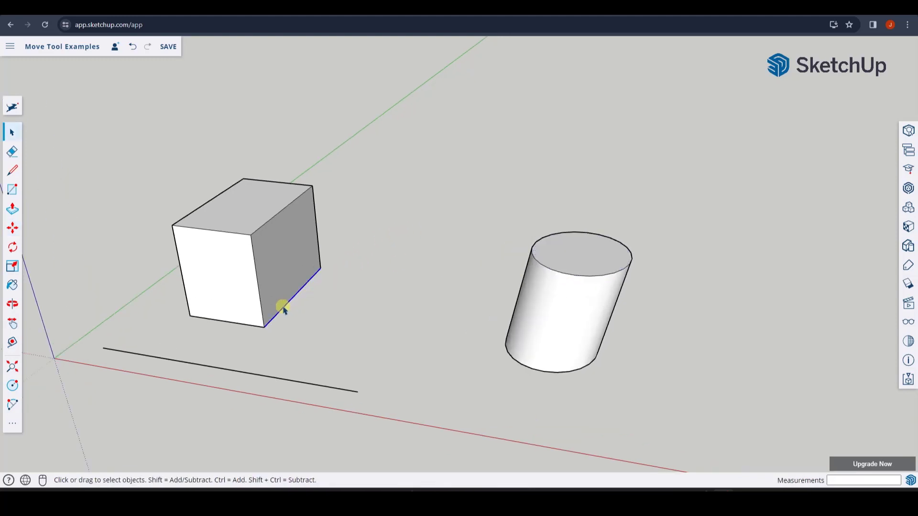
scroll(294, 315, "up", 2)
key("m")
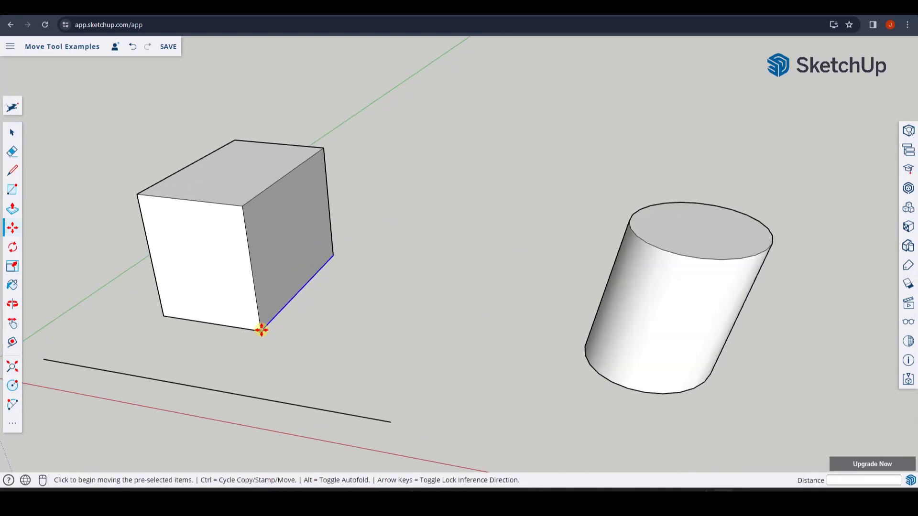
left_click(262, 329)
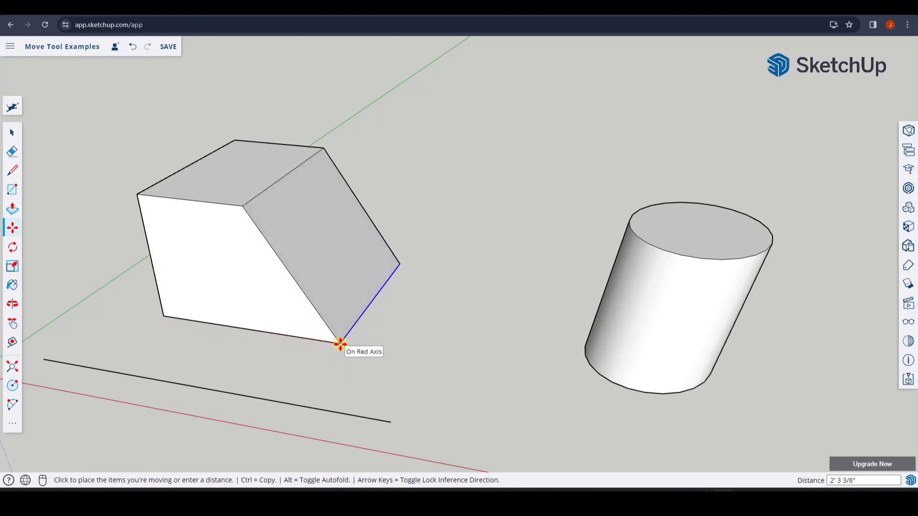
left_click(340, 344)
middle_click_drag(349, 344, 443, 317)
key("space")
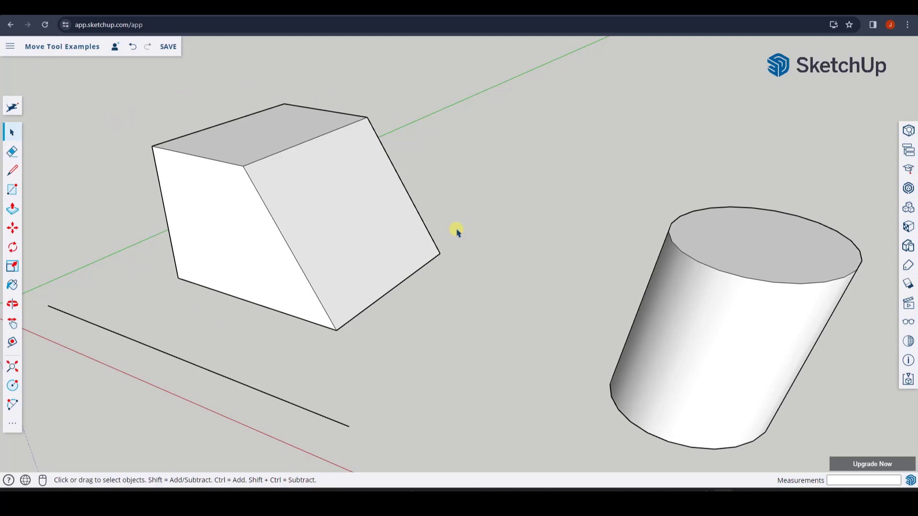
Step: Move the box's near top corner on the cylinder side about 2' 7" inward along the green axis
key("m")
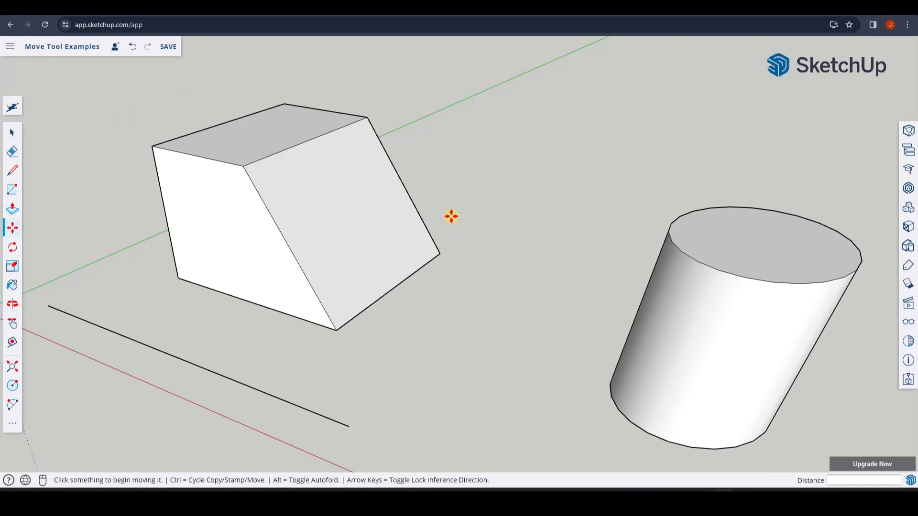
left_click(244, 165)
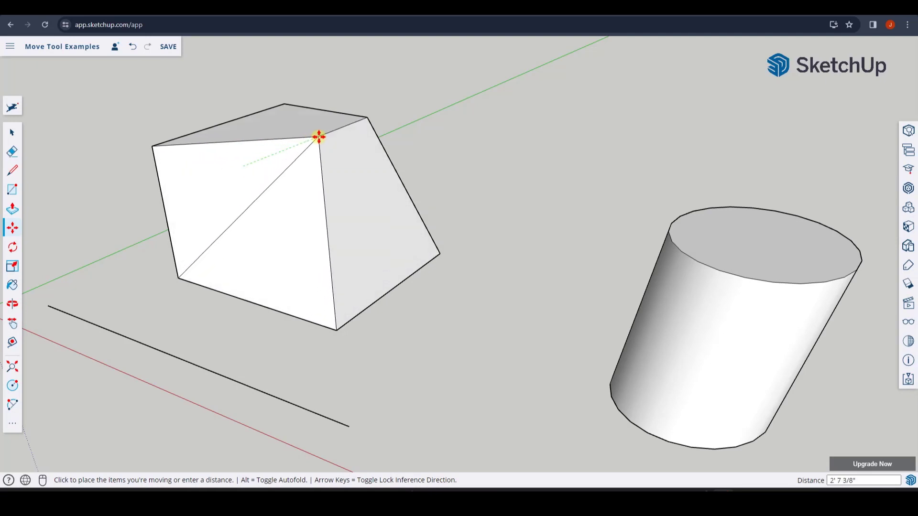
left_click(318, 138)
key("o")
left_click_drag(395, 161, 287, 213)
key("m")
scroll(431, 211, "up", 2)
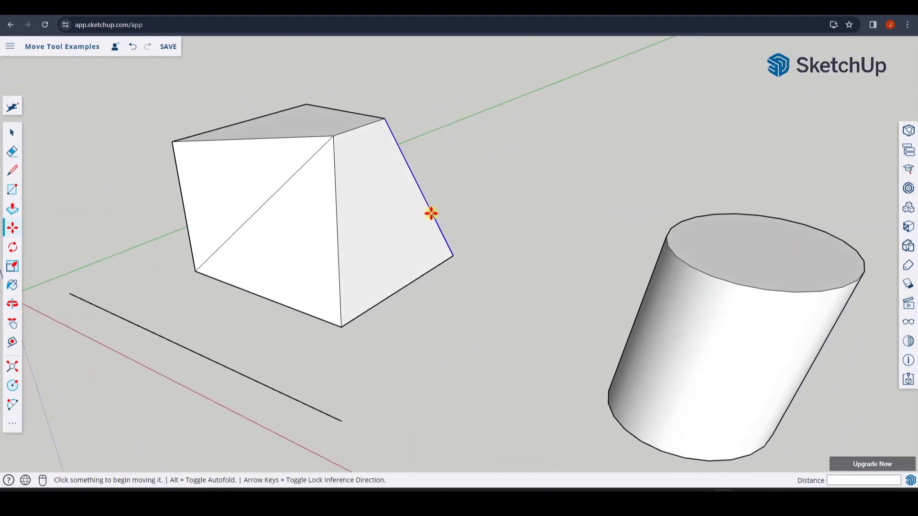
scroll(395, 225, "down", 3)
scroll(388, 214, "down", 2)
key("space")
mouse_move(387, 214)
middle_mouse_down()
mouse_move(410, 213)
mouse_move(391, 221)
middle_mouse_up()
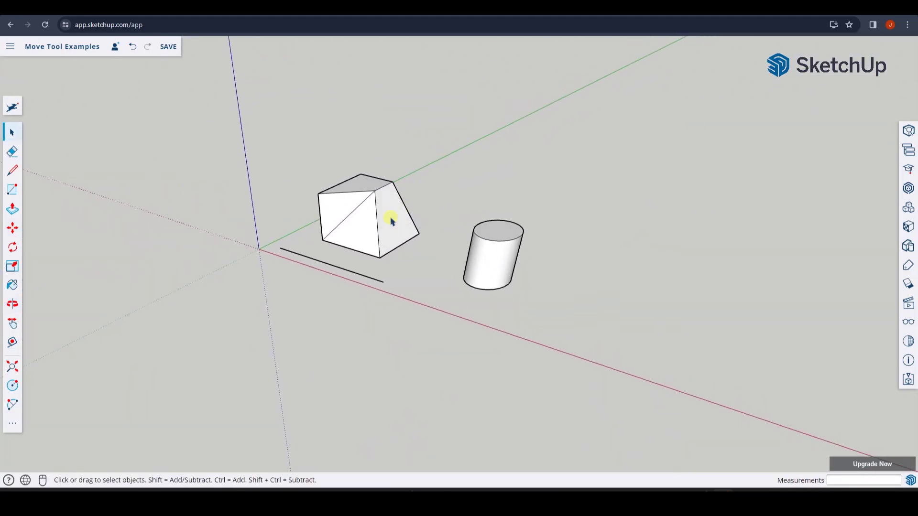
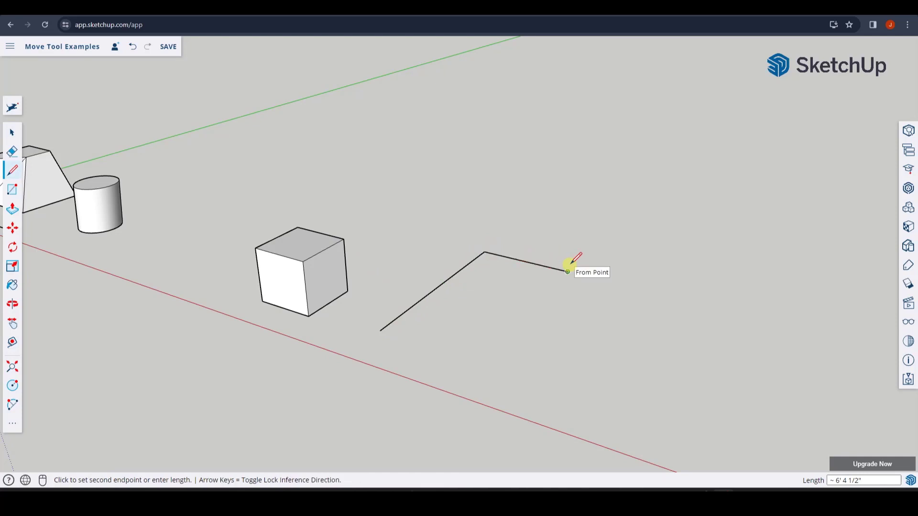
Step: Draw a vertical line upward along the blue axis from the open end of the two-segment path beside the cube
left_click(577, 147)
key("space")
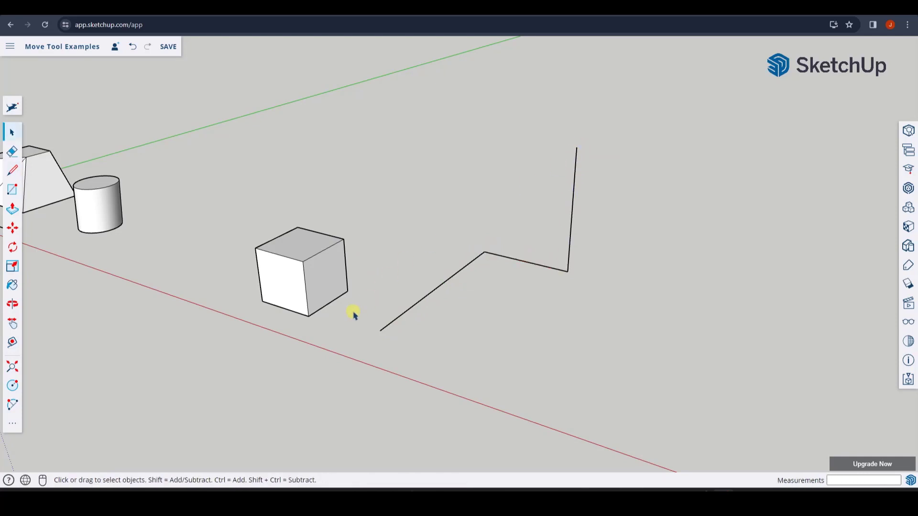
middle_click_drag(318, 294, 341, 286)
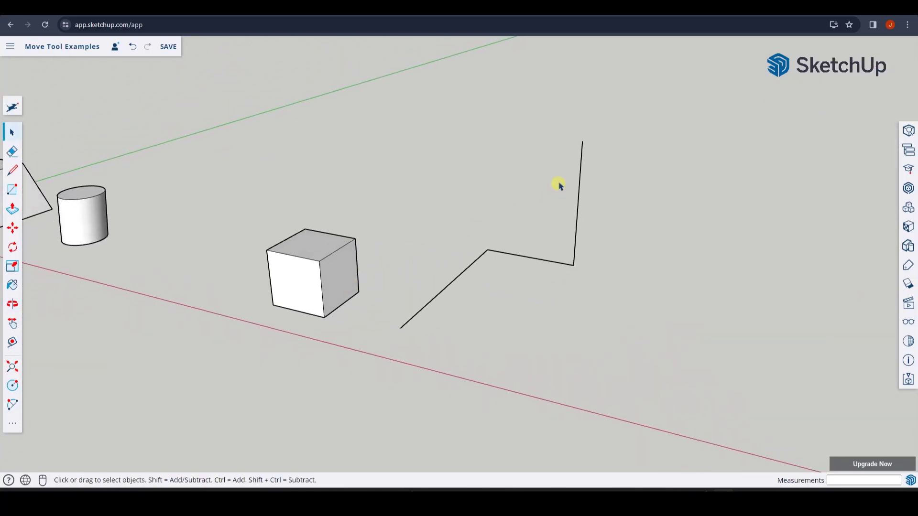
Step: Try to move the cube by its lower front corner to the upper end of the vertical line, and undo the move
left_click(314, 281)
key("m")
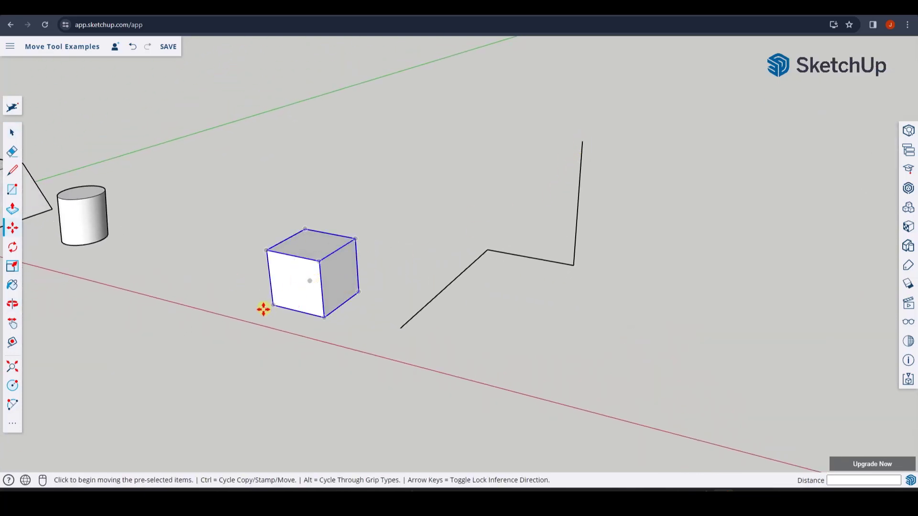
left_click(280, 301)
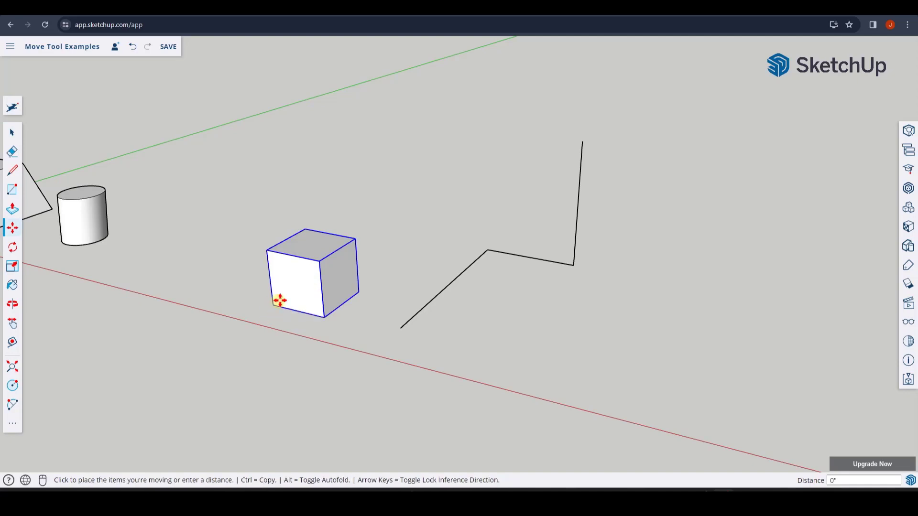
left_click(583, 140)
key("ctrl+z")
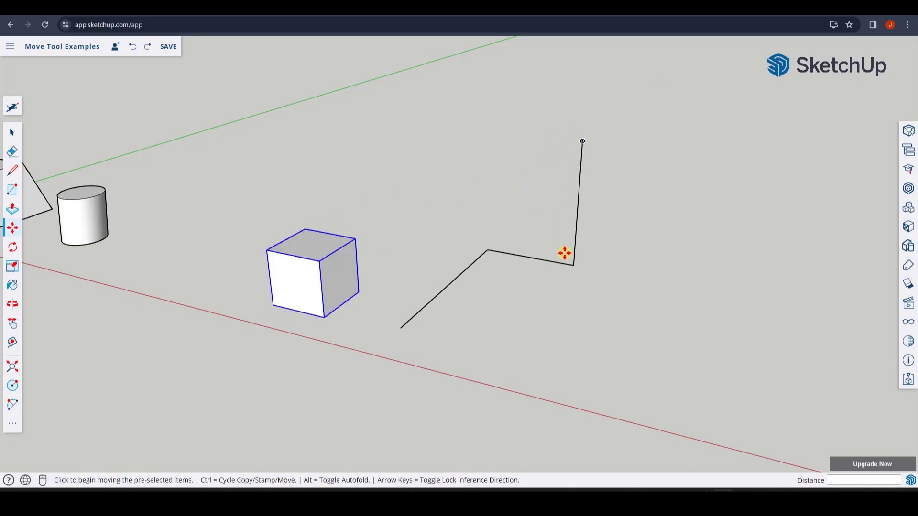
scroll(507, 252, "down", 2)
key("space")
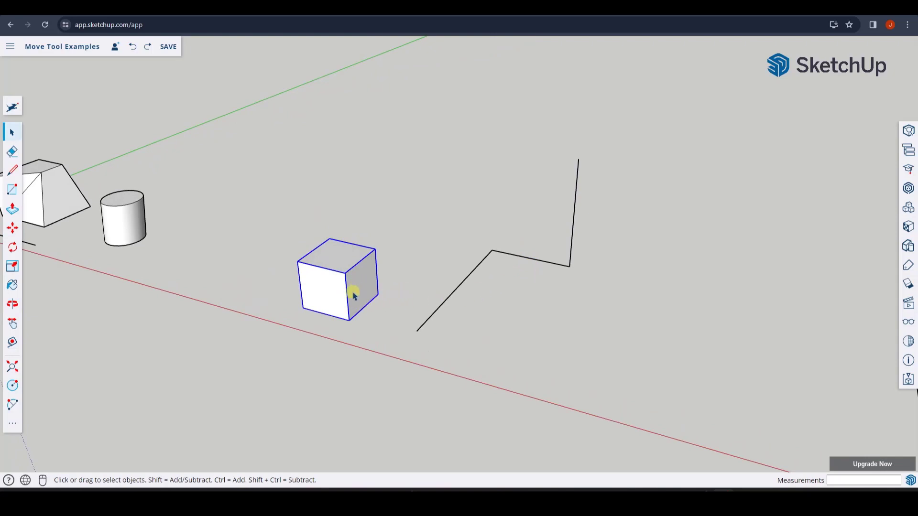
Step: Move the cube about 12' 11" along the green axis, away from the red axis, using its lower front corner as base point
middle_click_drag(366, 297, 381, 263)
key("m")
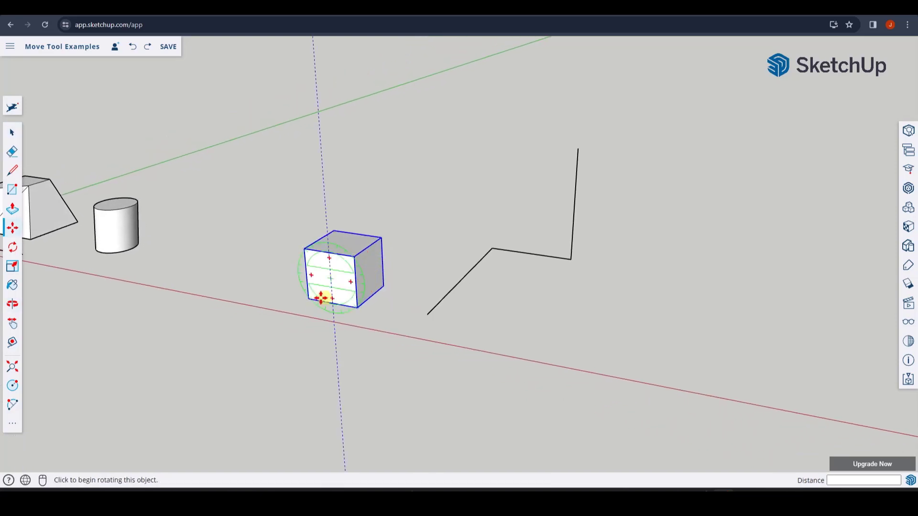
left_click(306, 299)
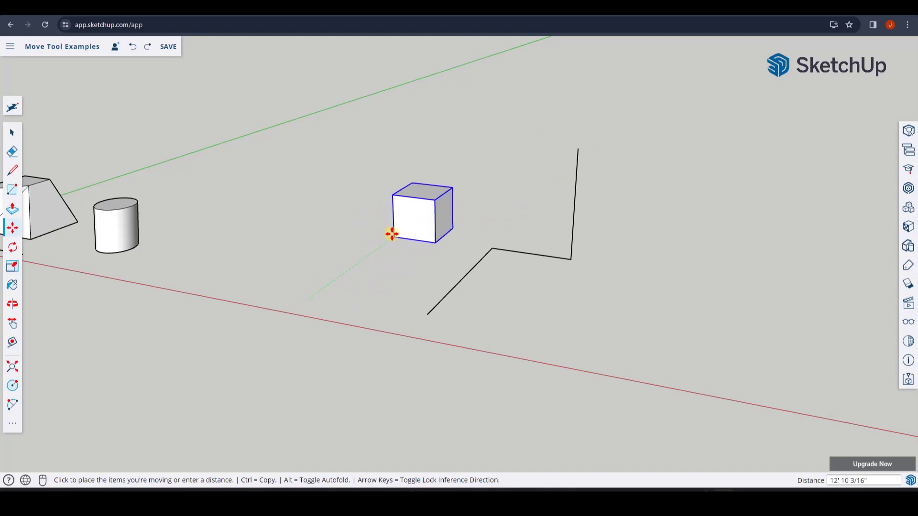
left_click(395, 235)
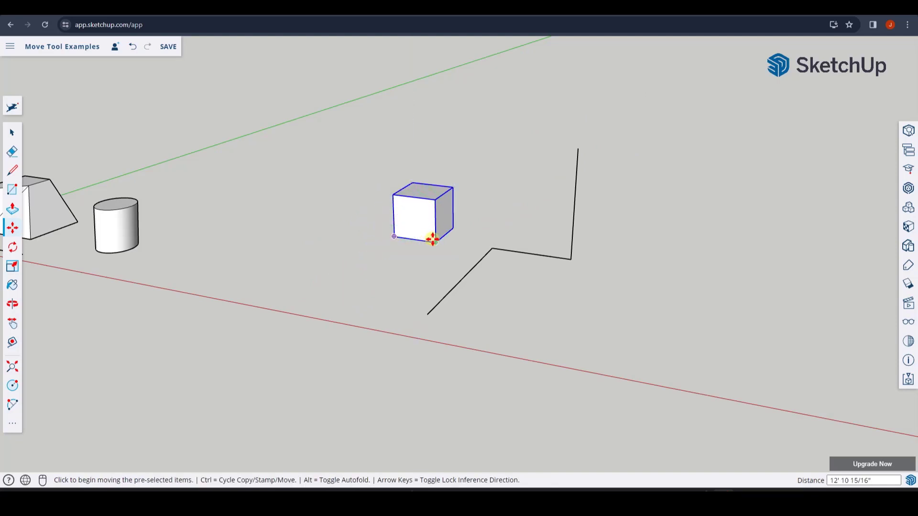
Step: Move the cube along the red axis toward the origin and raise it along the blue axis above the ground
left_click(434, 240)
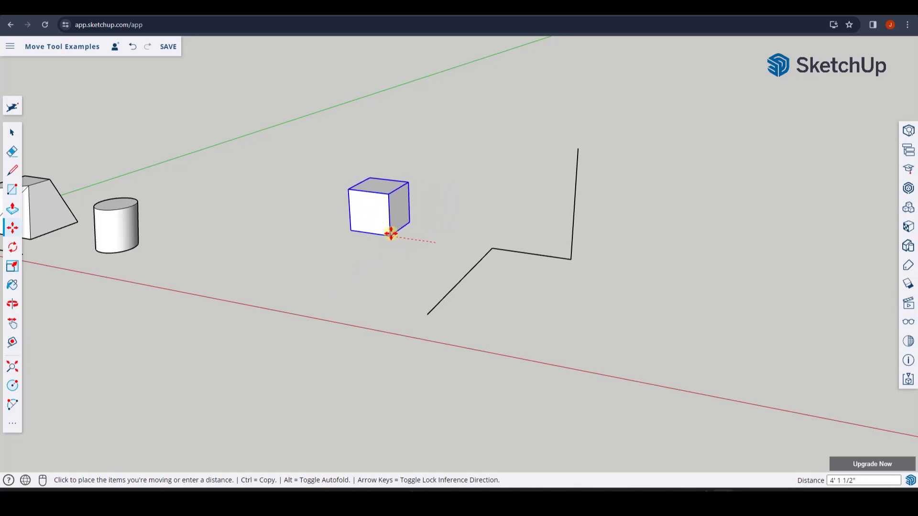
left_click(373, 232)
left_click(372, 231)
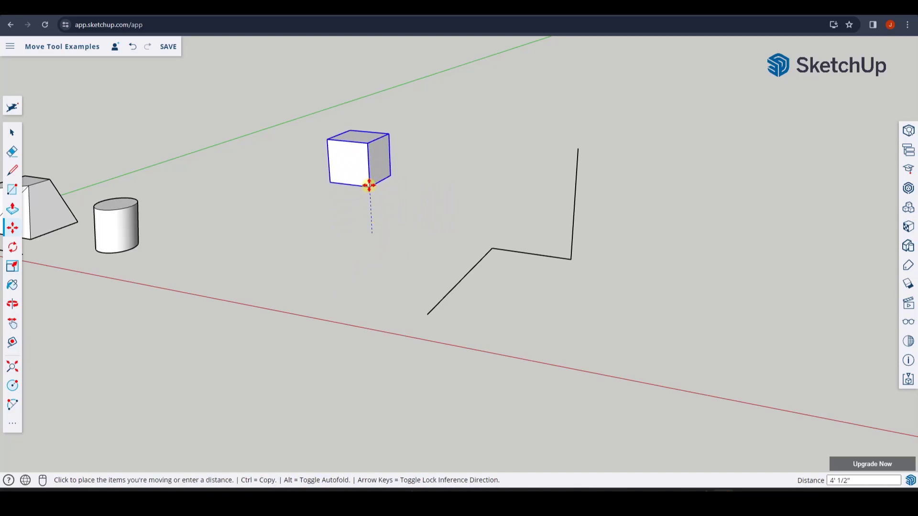
left_click(365, 151)
key("space")
key("o")
left_click_drag(498, 180, 453, 186)
key("space")
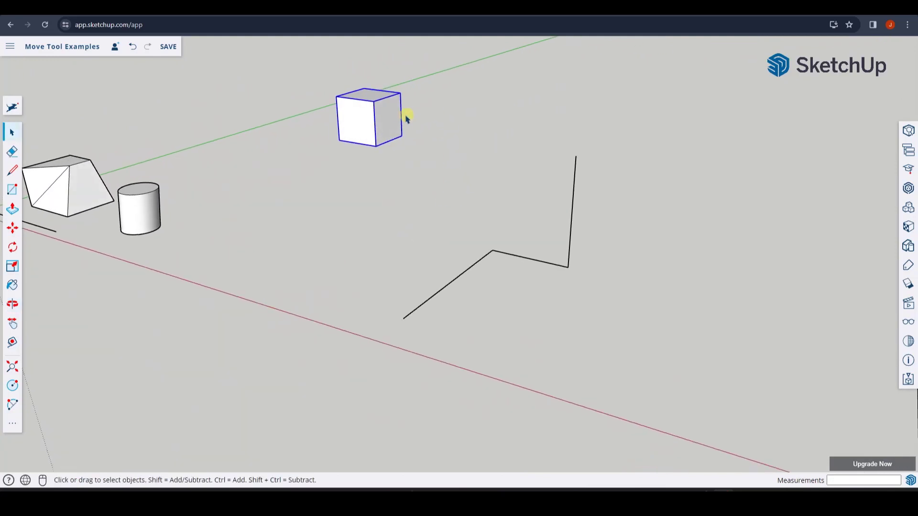
middle_click_drag(387, 115, 417, 130)
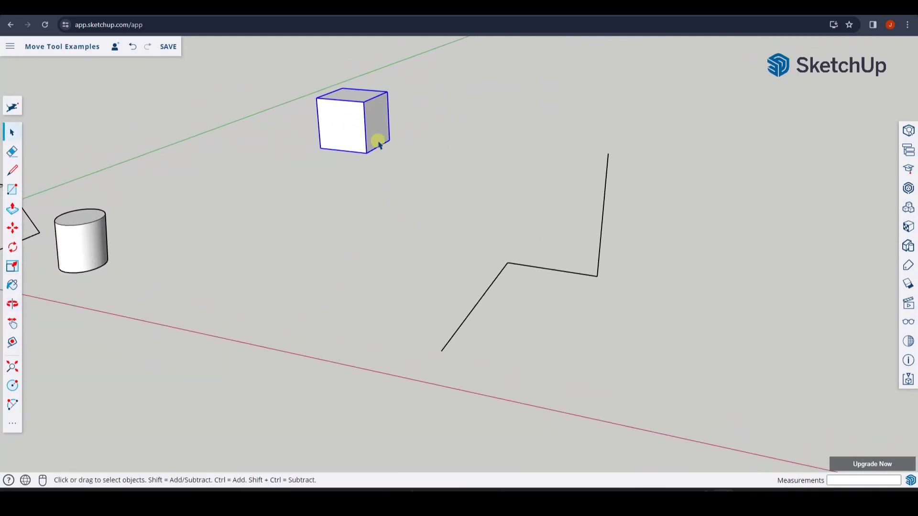
middle_click_drag(379, 144, 425, 223)
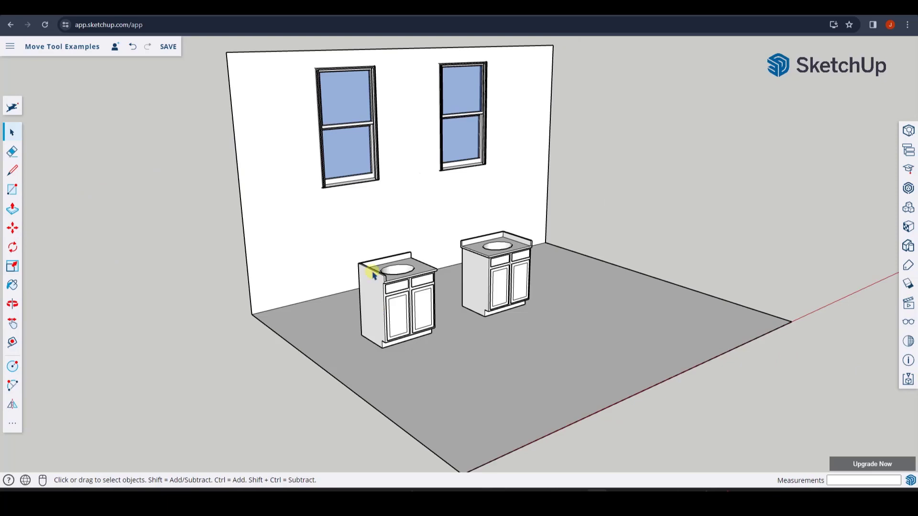
Step: Place a vertical Tape Measure guide on the wall, offset from its near vertical edge to the middle of the nearer window
middle_click_drag(374, 275, 336, 302)
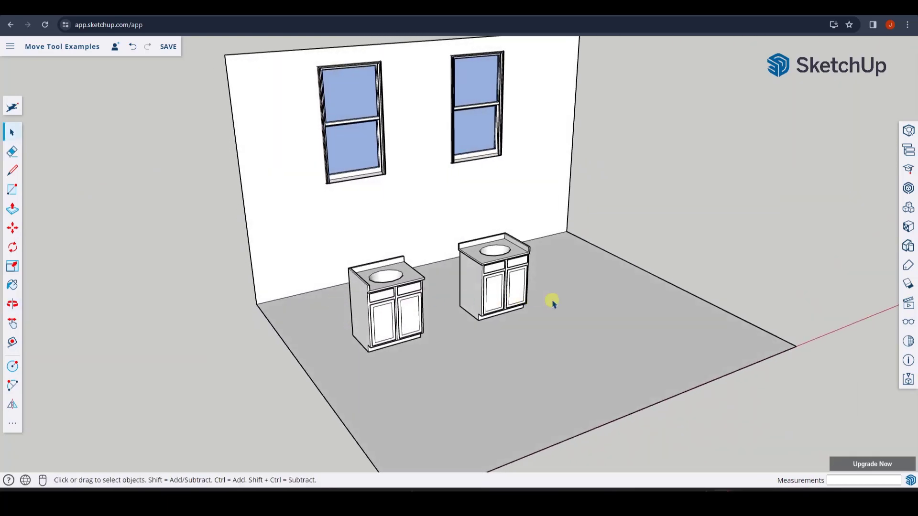
middle_click_drag(381, 280, 399, 302)
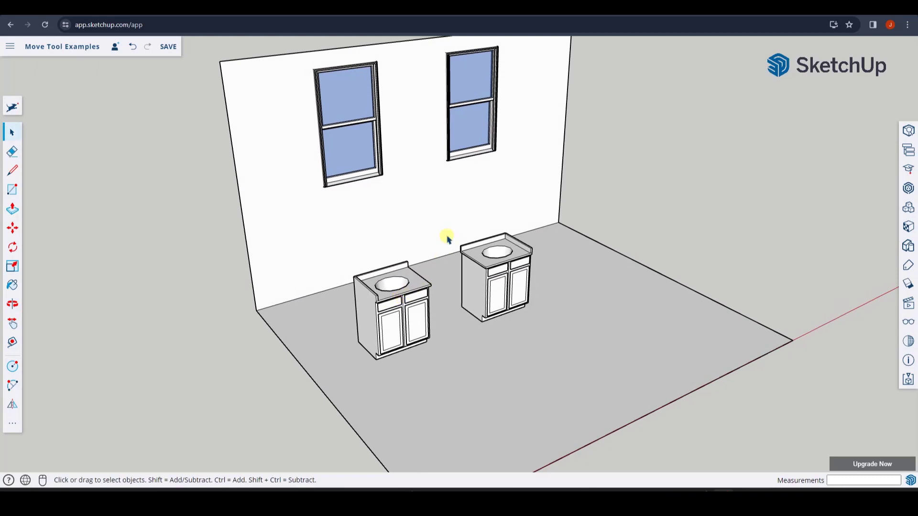
left_click(417, 287)
middle_click_drag(496, 285, 523, 253)
middle_click_drag(455, 265, 230, 258)
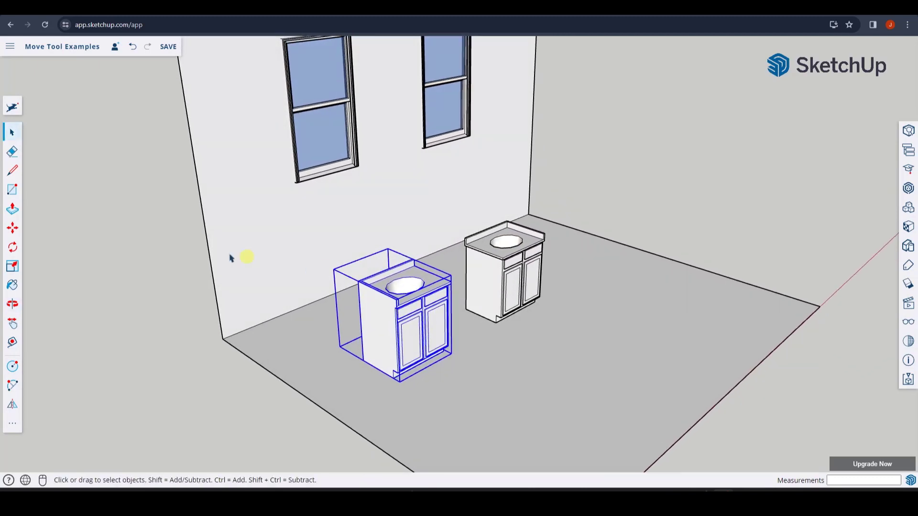
left_click(12, 342)
left_click(213, 276)
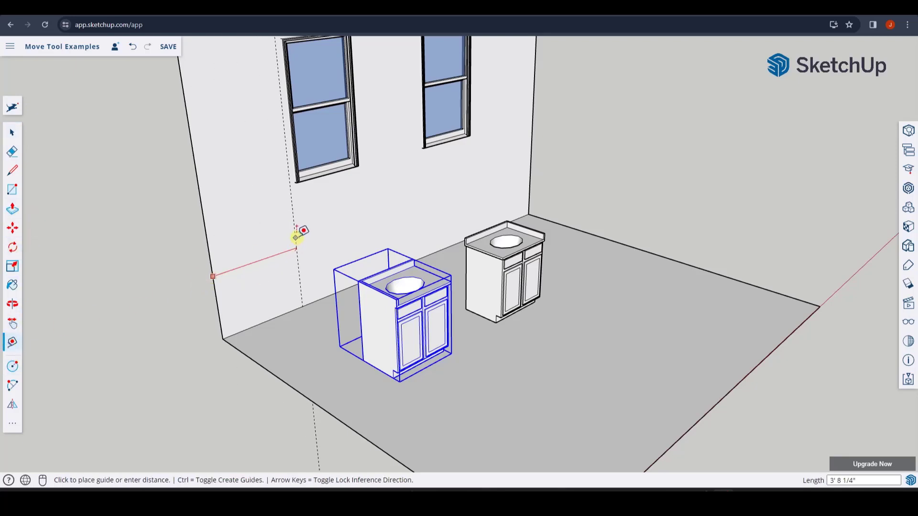
left_click(334, 217)
Step: Select the nearer sink cabinet and try to move it freely toward the wall by its lower rear corner
middle_click_drag(395, 236, 364, 325)
key("space")
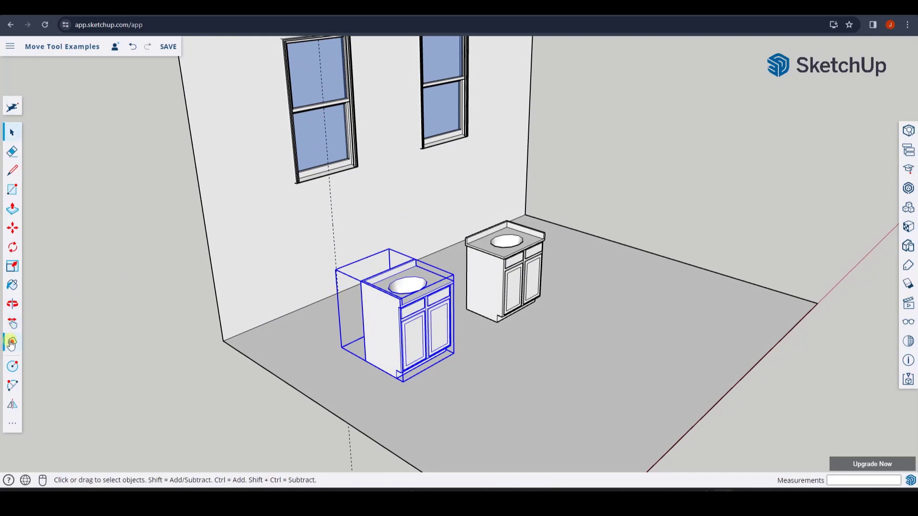
left_click(493, 271)
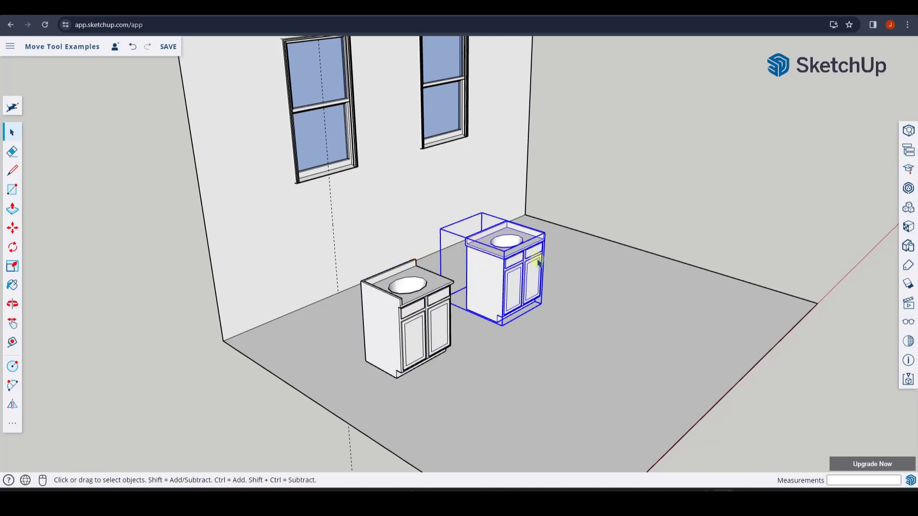
middle_click_drag(467, 289, 534, 268)
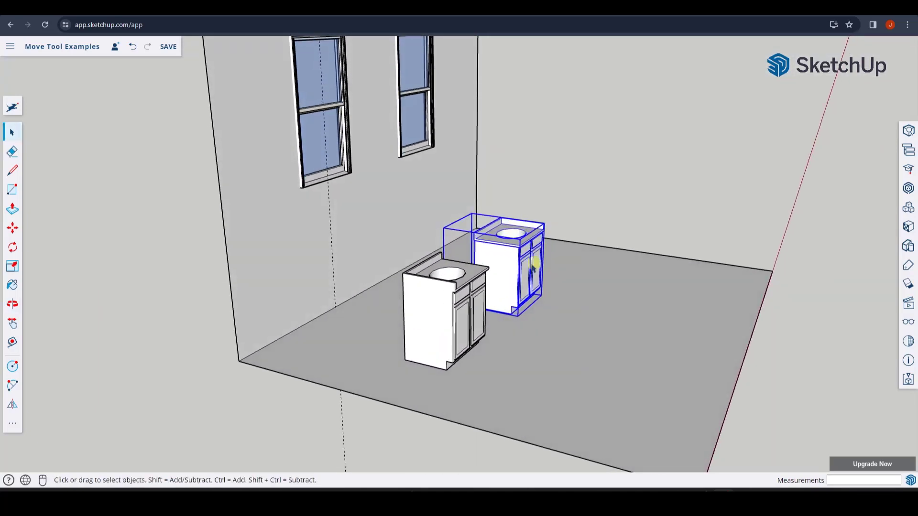
left_click(425, 320)
middle_click_drag(425, 310, 430, 319)
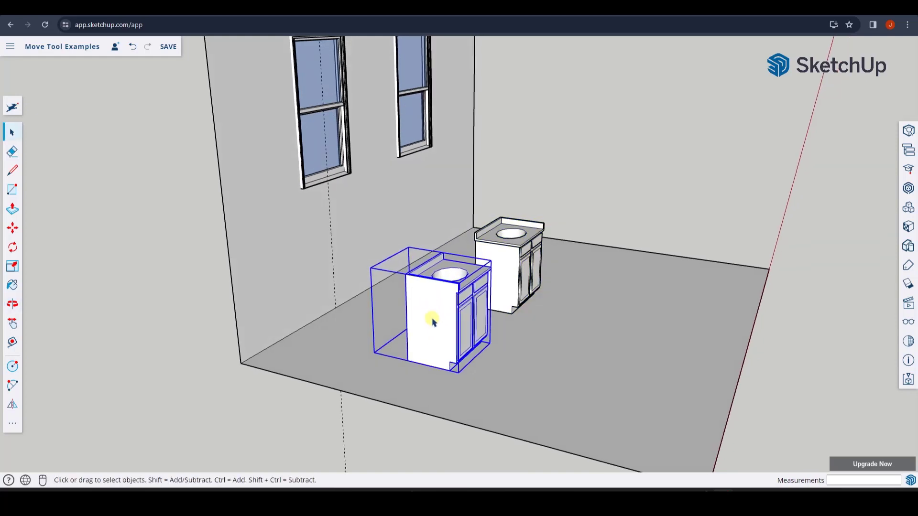
key("m")
left_click(409, 360)
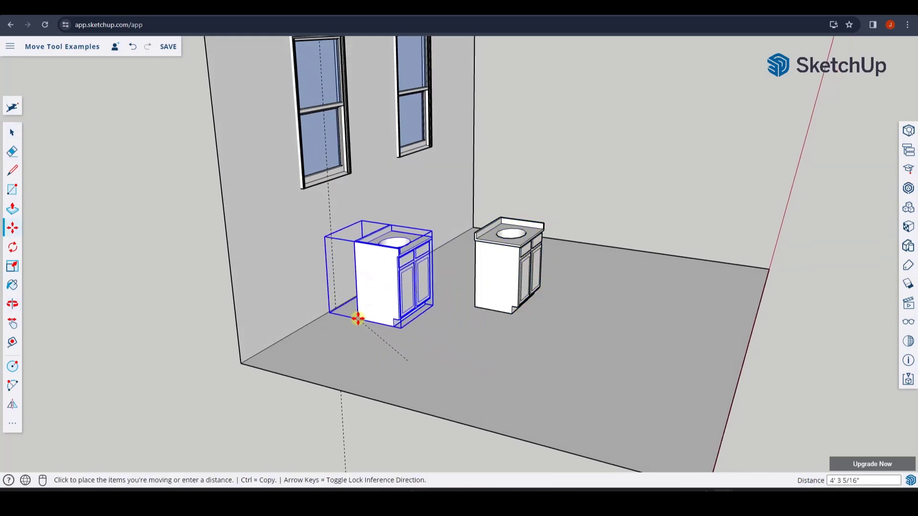
key("space")
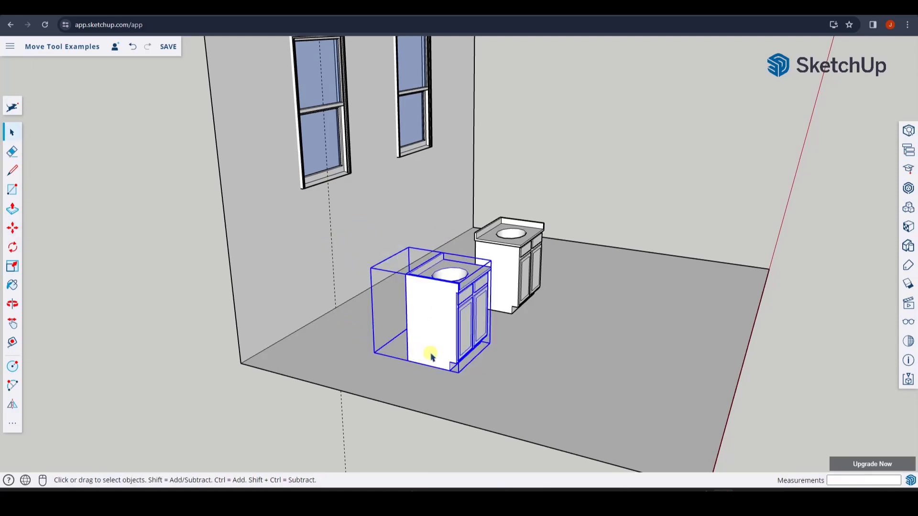
Step: Move the nearer sink cabinet by its lower rear corner along the green axis to the wall, and along the wall to the guide
key("m")
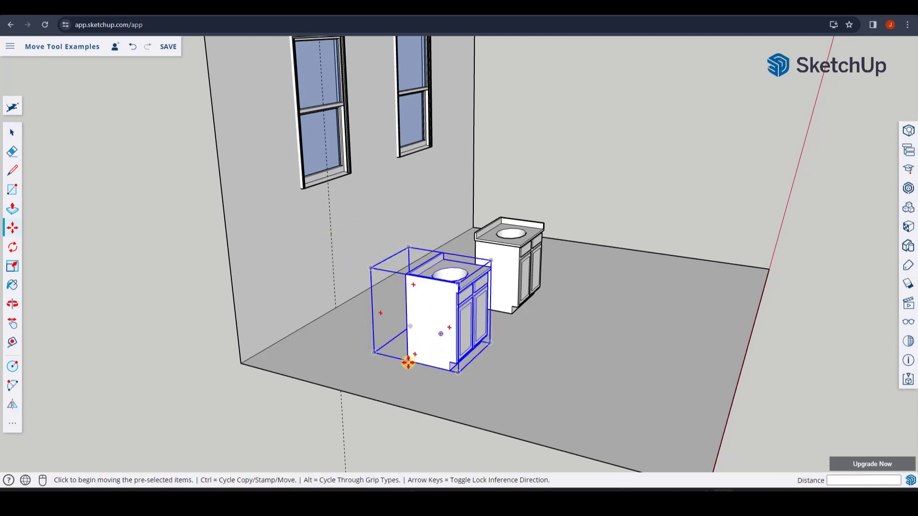
left_click(408, 363)
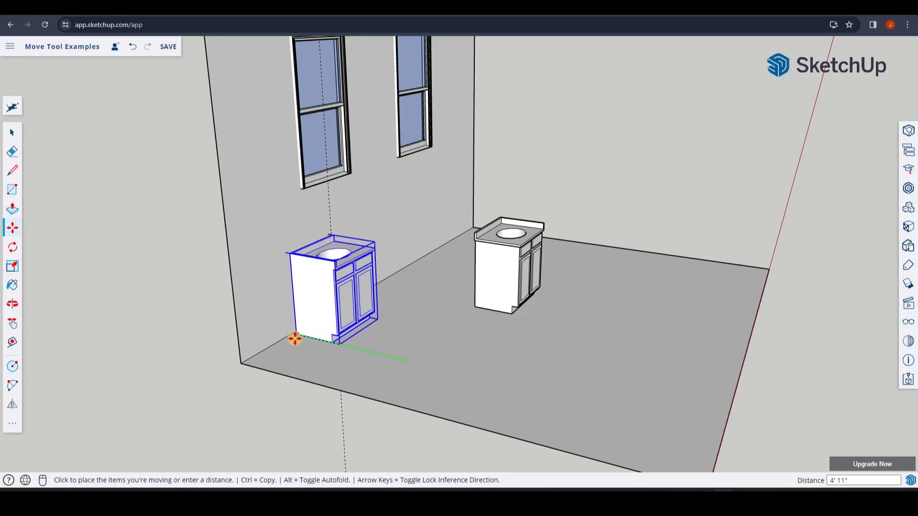
left_click(248, 363)
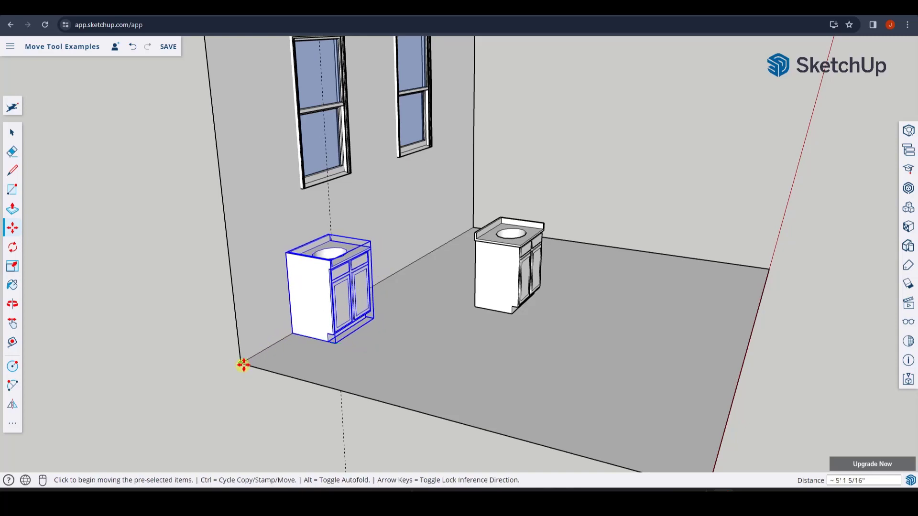
left_click(292, 333)
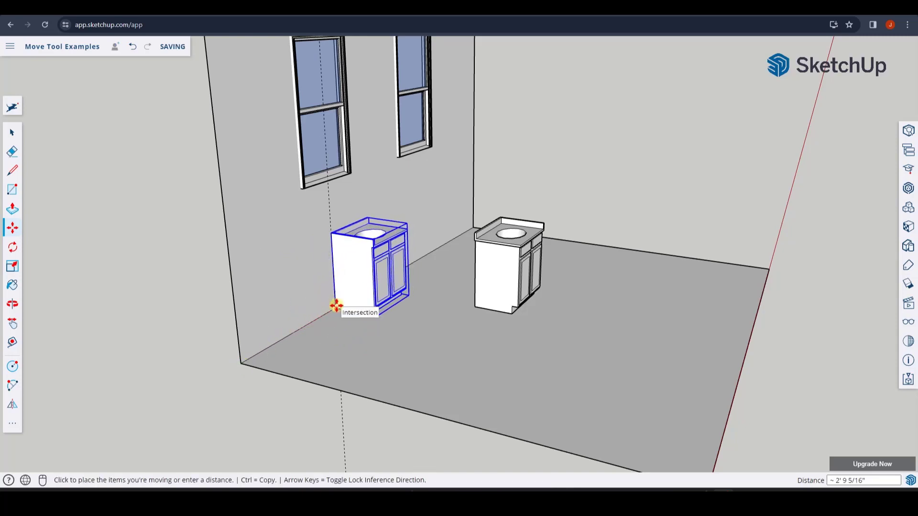
left_click(337, 302)
Step: Move the other sink cabinet by its upper rear corner to the adjoining upper rear corner of the cabinet at the wall
middle_click_drag(537, 289, 38, 385)
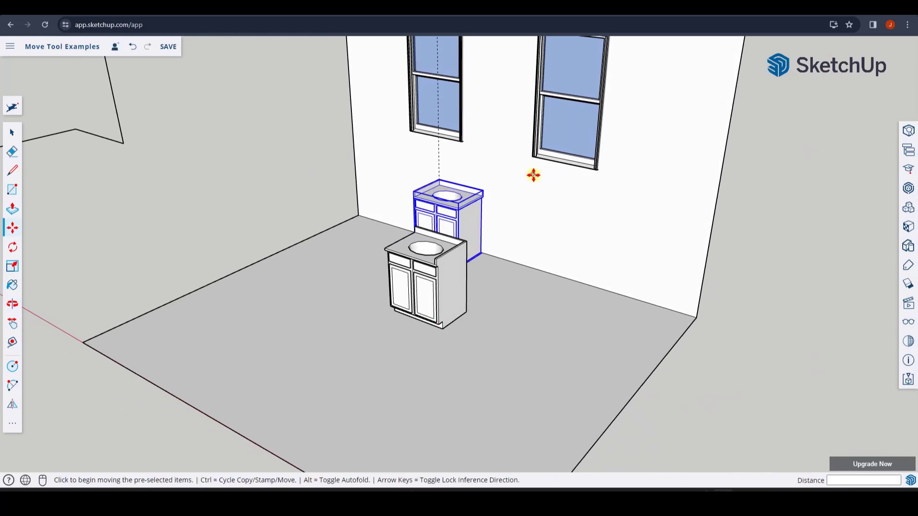
scroll(459, 200, "up", 3)
key("space")
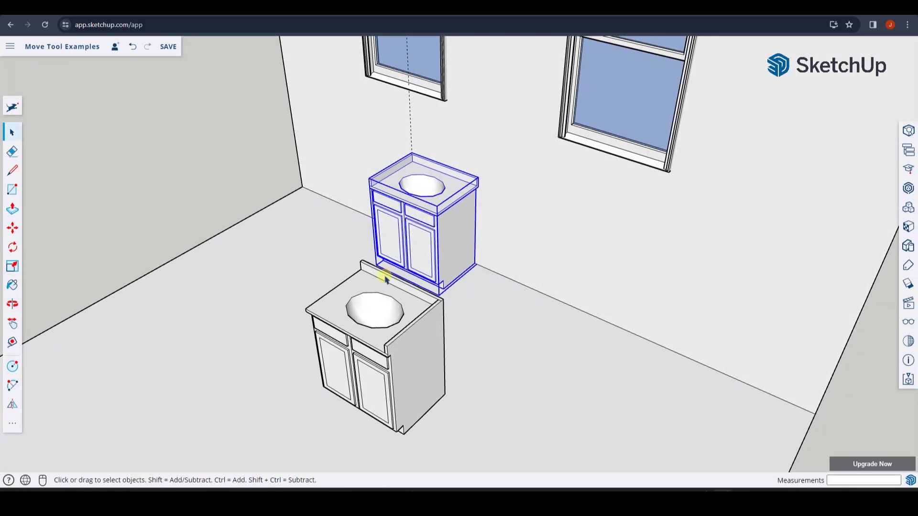
left_click(381, 278)
scroll(414, 231, "up", 3)
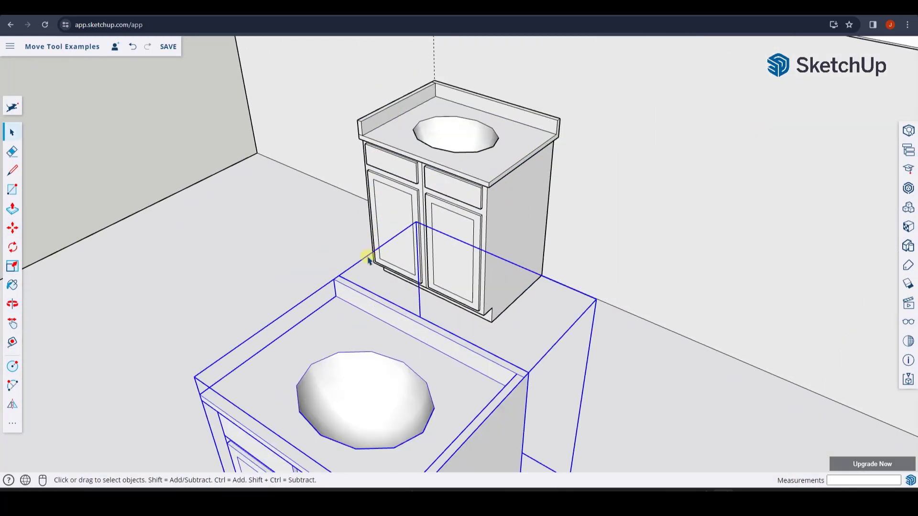
key("m")
left_click(341, 274)
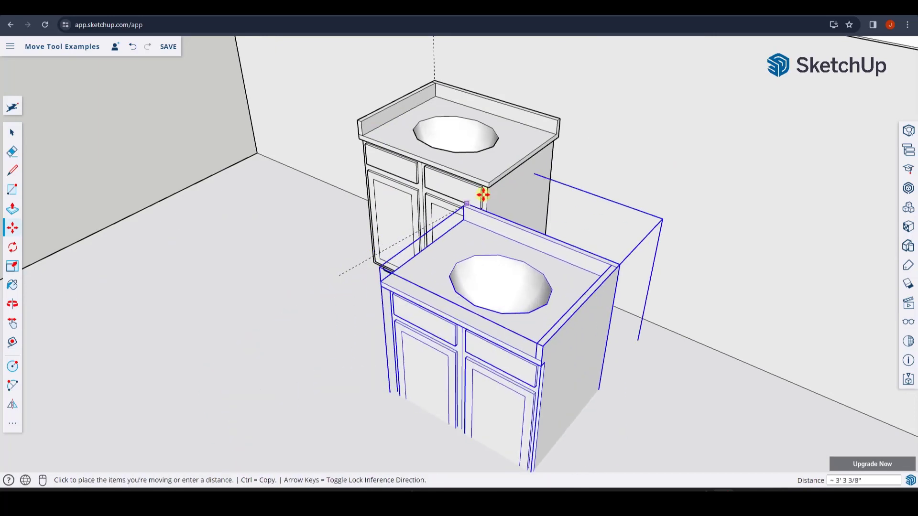
scroll(559, 122, "up", 5)
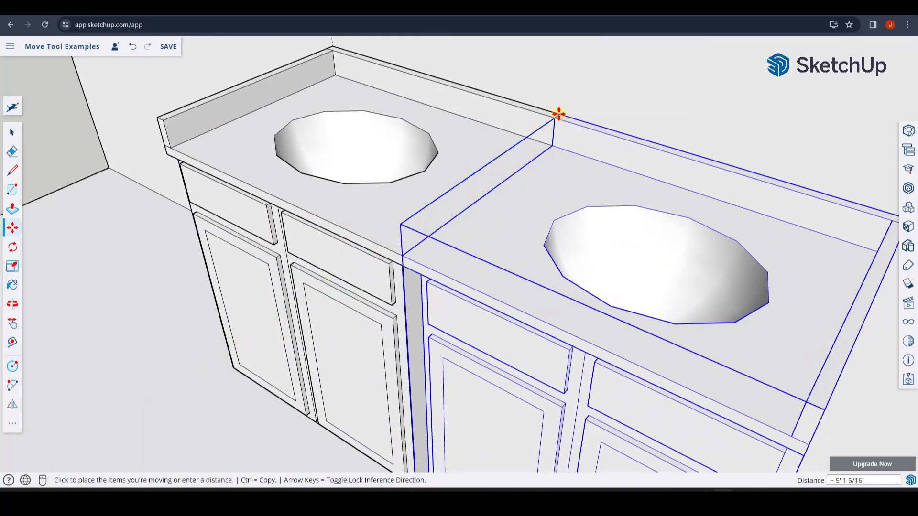
left_click(558, 114)
Step: Undo the moves of both sink cabinets
scroll(646, 158, "down", 6)
middle_click_drag(455, 209, 835, 135)
left_click_drag(835, 135, 700, 144)
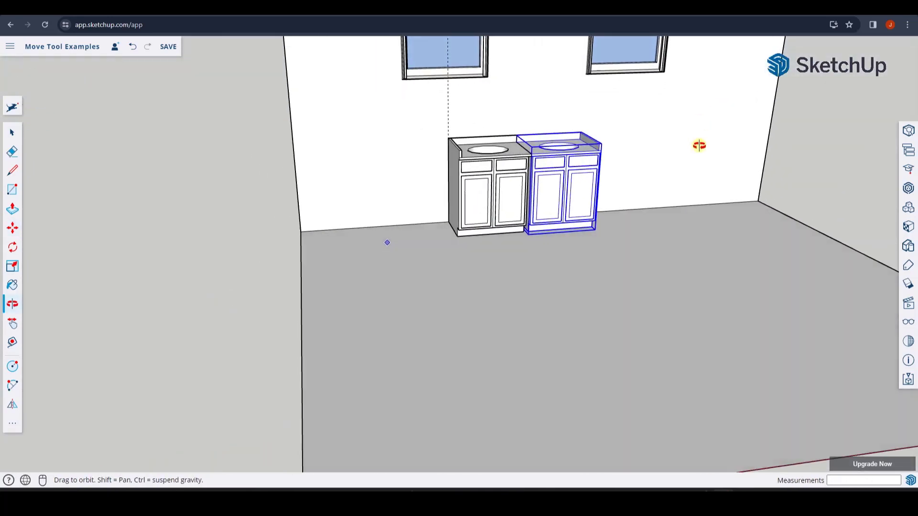
scroll(538, 227, "up", 3)
key("ctrl+z")
key("m")
key("ctrl+y")
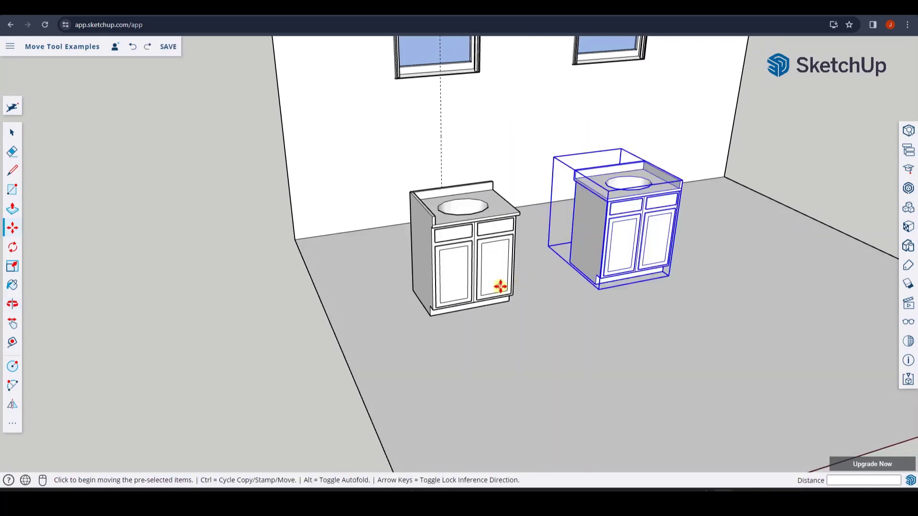
Step: Move the farther sink cabinet 2' 9 13/16" by its upper rear corner to the adjoining upper rear corner of the nearer cabinet
middle_click_drag(498, 287, 559, 299)
key("space")
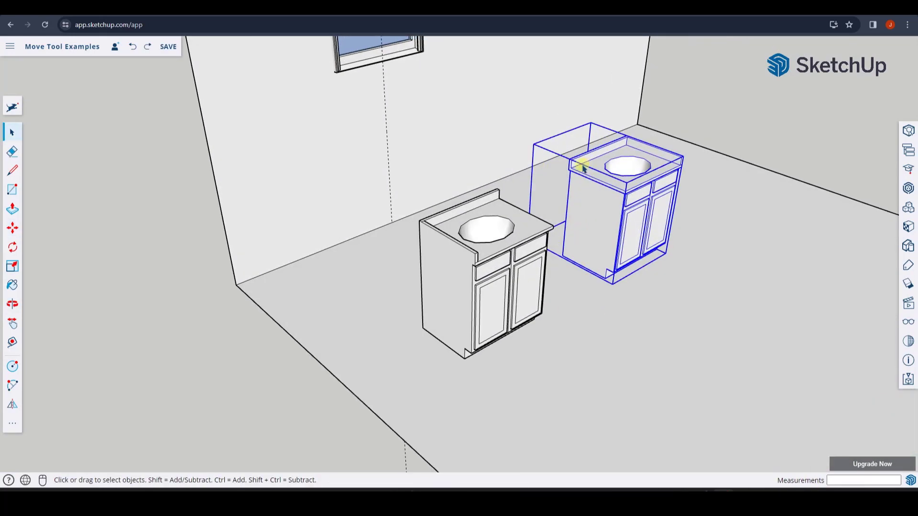
key("m")
scroll(579, 170, "up", 4)
key("space")
scroll(577, 170, "down", 4)
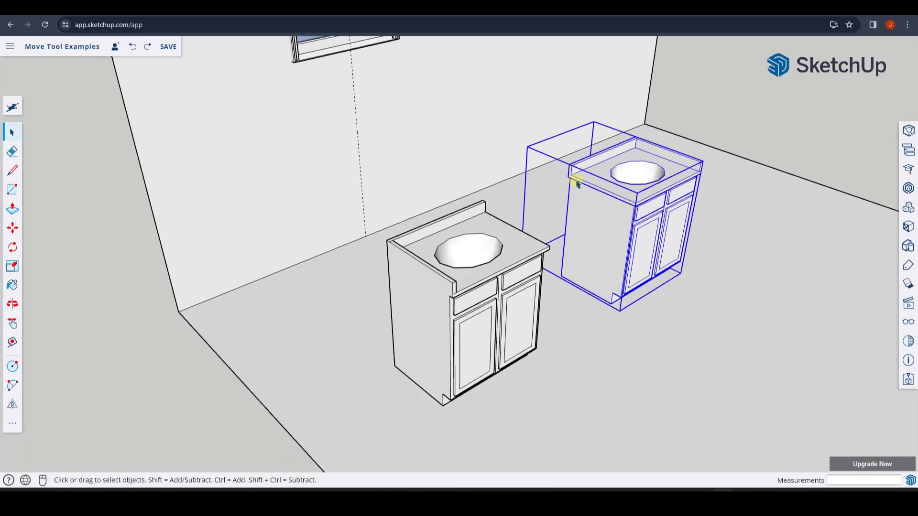
scroll(596, 184, "up", 4)
key("m")
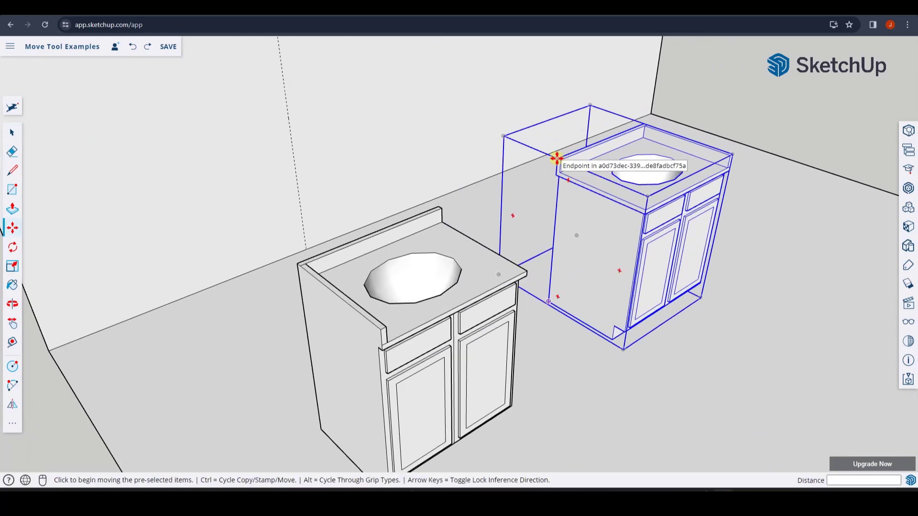
left_click(557, 159)
left_click(438, 205)
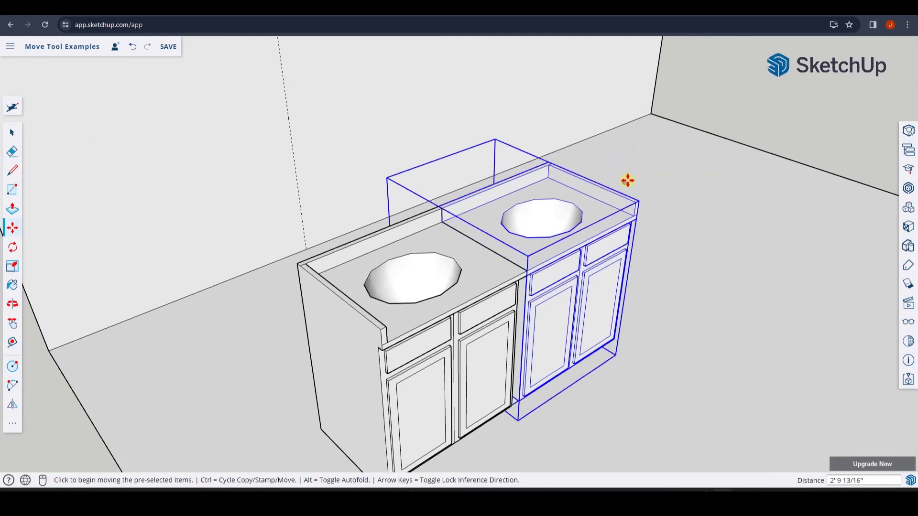
Step: Select both sink cabinets and move them together 5' 9 3/8" by the lower rear corner to where the guide meets the wall's base
scroll(473, 322, "down", 5)
middle_click_drag(473, 322, 587, 255)
key("space")
left_click(565, 250, "shift")
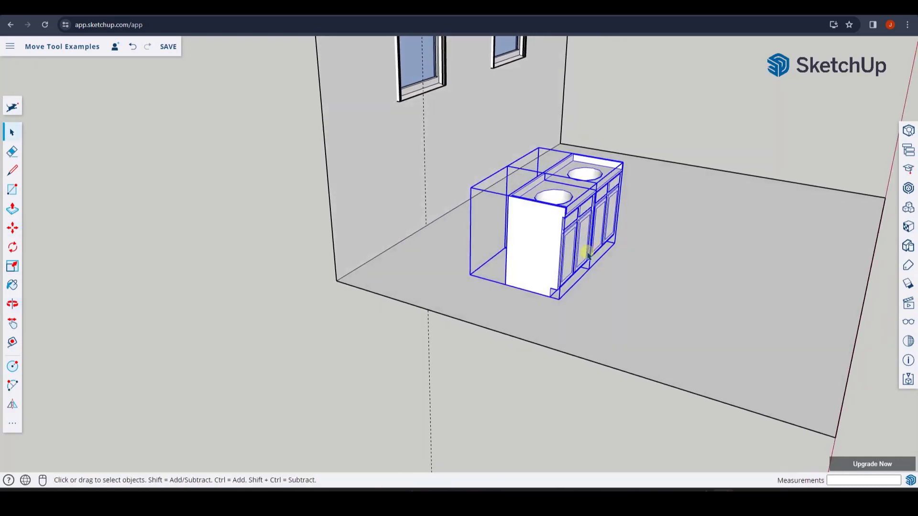
key("m")
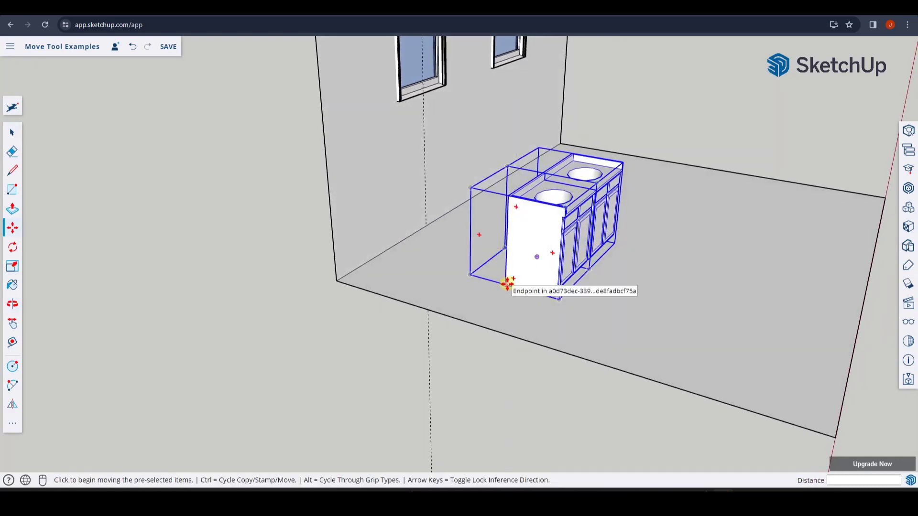
left_click(506, 284)
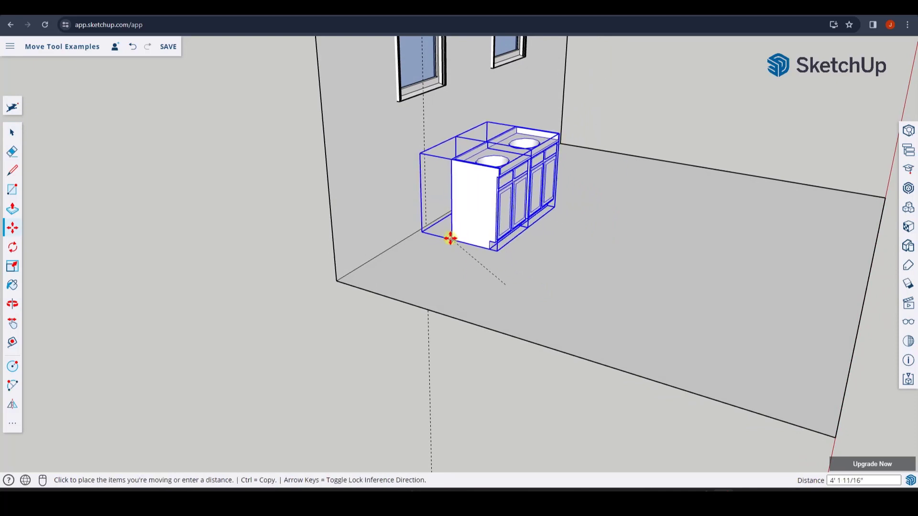
left_click(427, 226)
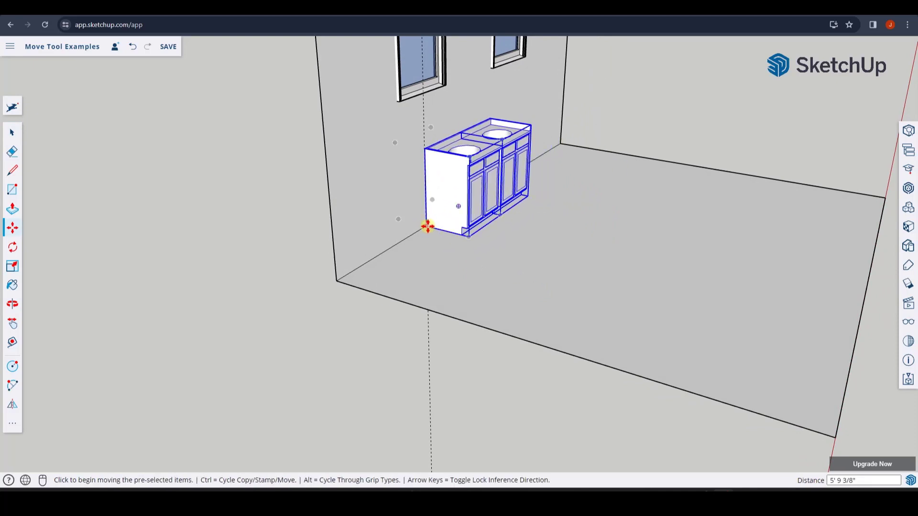
key("space")
Step: Examine how the joined sink cabinets sit against the wall and align with the vertical guide
scroll(550, 249, "down", 3)
middle_click_drag(551, 248, 518, 187)
scroll(531, 206, "up", 3)
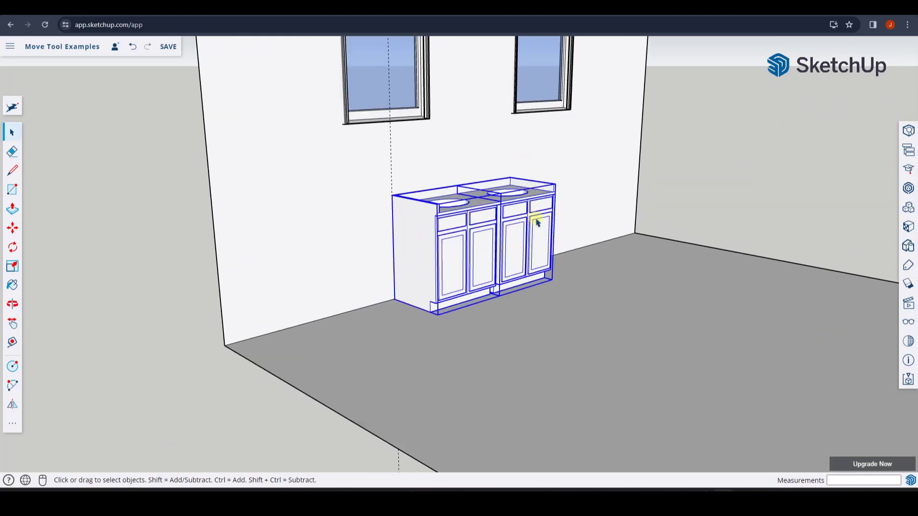
middle_click_drag(537, 219, 529, 201)
scroll(496, 225, "up", 2)
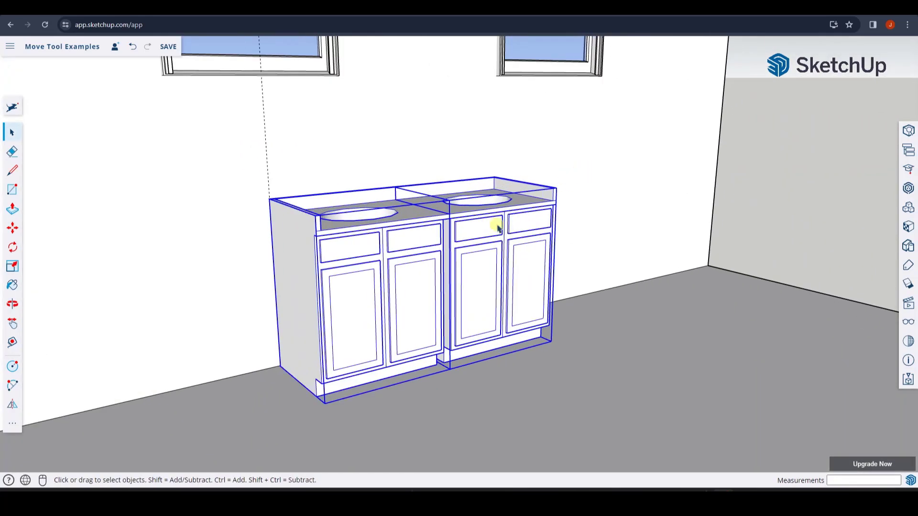
scroll(467, 239, "down", 2)
scroll(473, 260, "up", 2)
scroll(474, 260, "down", 3)
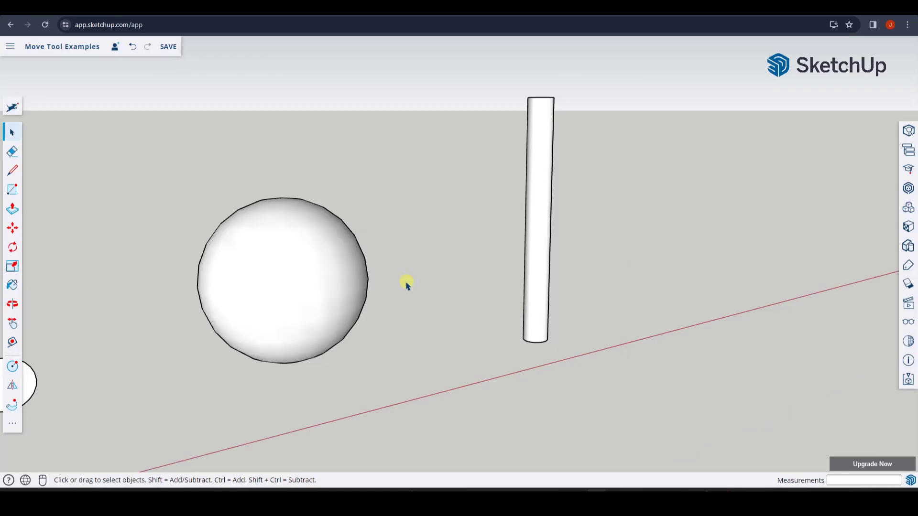
Step: Select the sphere's surface and use the Move tool to look for a base point near its upper pole
middle_click_drag(408, 283, 409, 288)
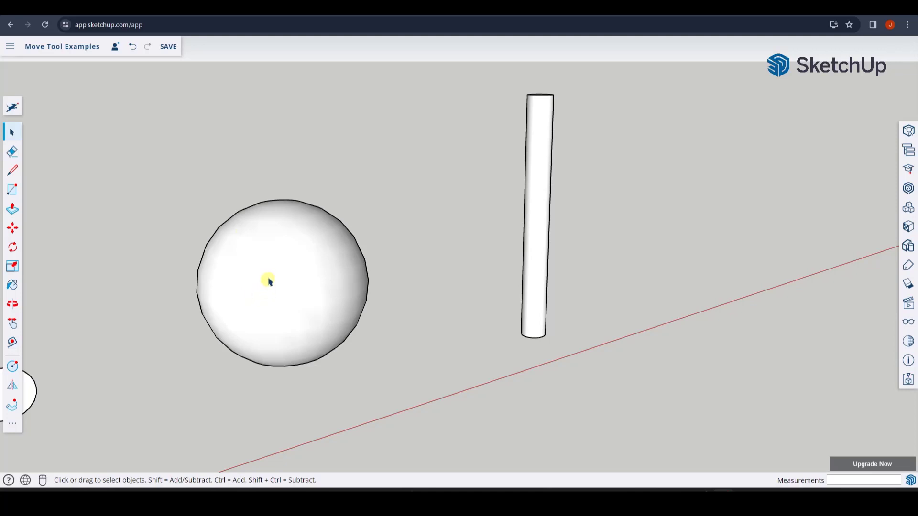
left_click(283, 265)
key("m")
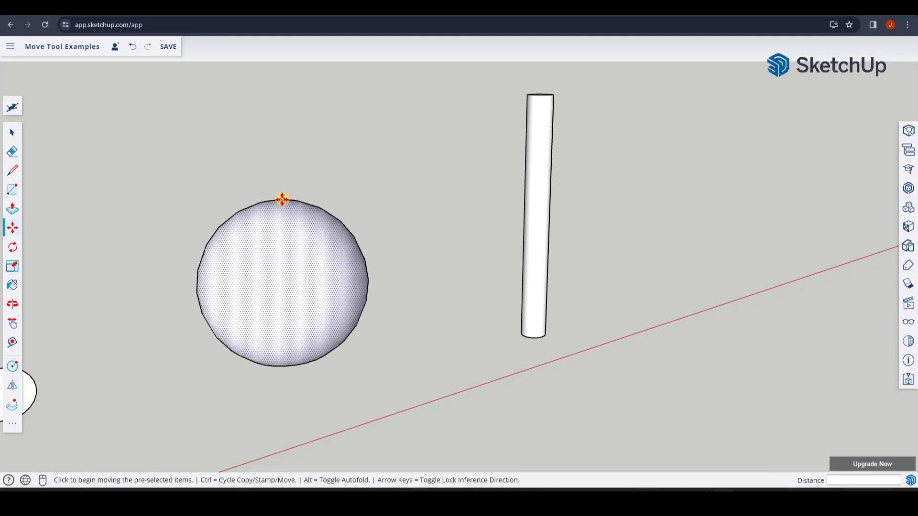
middle_click_drag(280, 226, 289, 236)
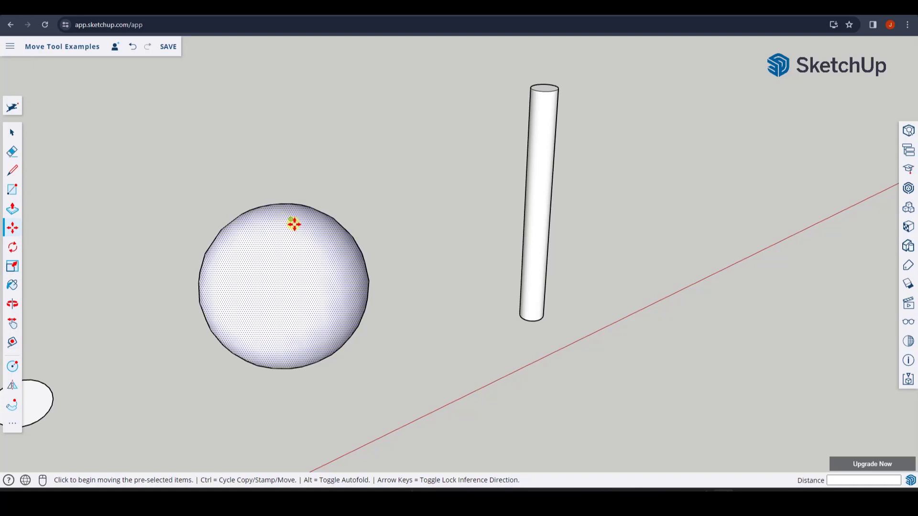
middle_click_drag(340, 246, 297, 262)
scroll(285, 271, "down", 2)
key("space")
scroll(333, 252, "up", 1)
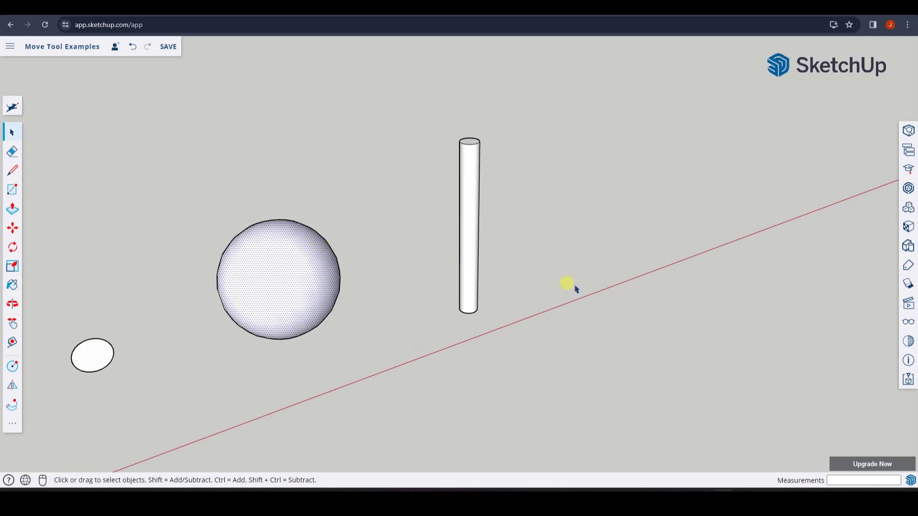
Step: Turn on the display of hidden geometry to reveal the segment edges of the sphere and cylinder
left_click(908, 324)
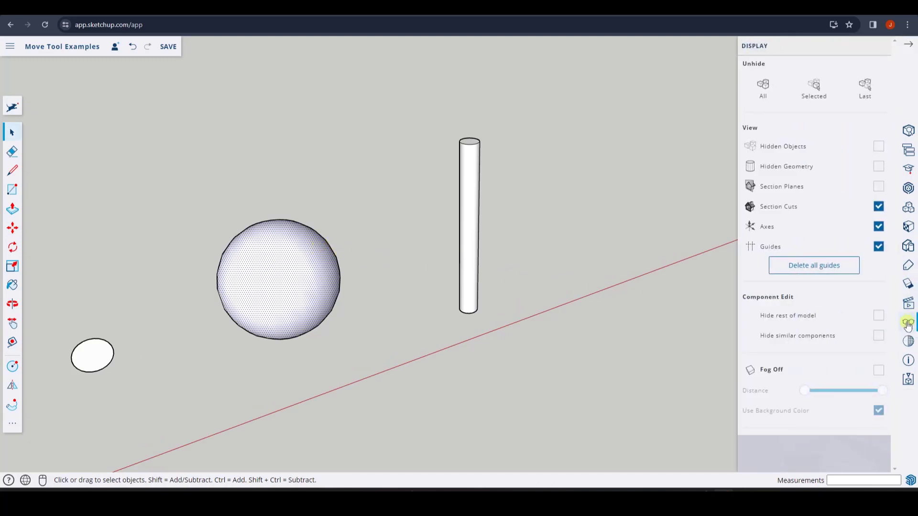
left_click(879, 167)
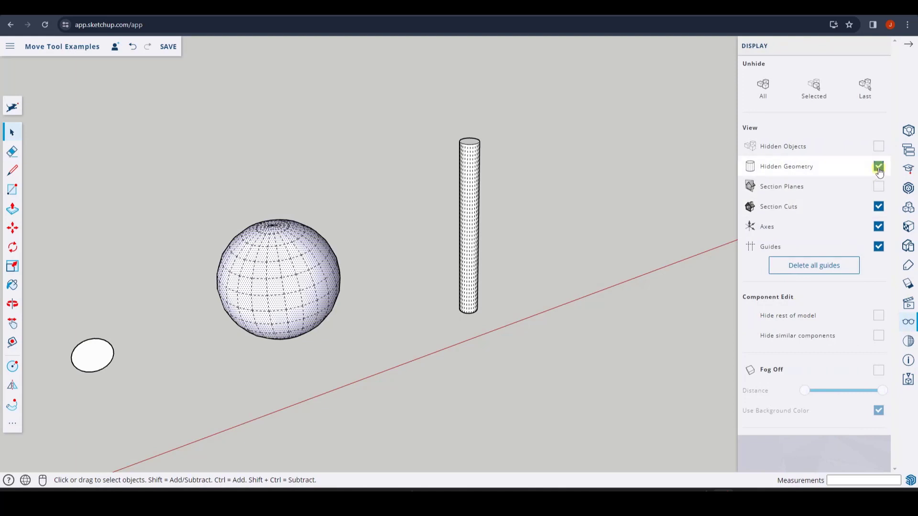
left_click(878, 170)
left_click(876, 173)
middle_click_drag(310, 229, 267, 232)
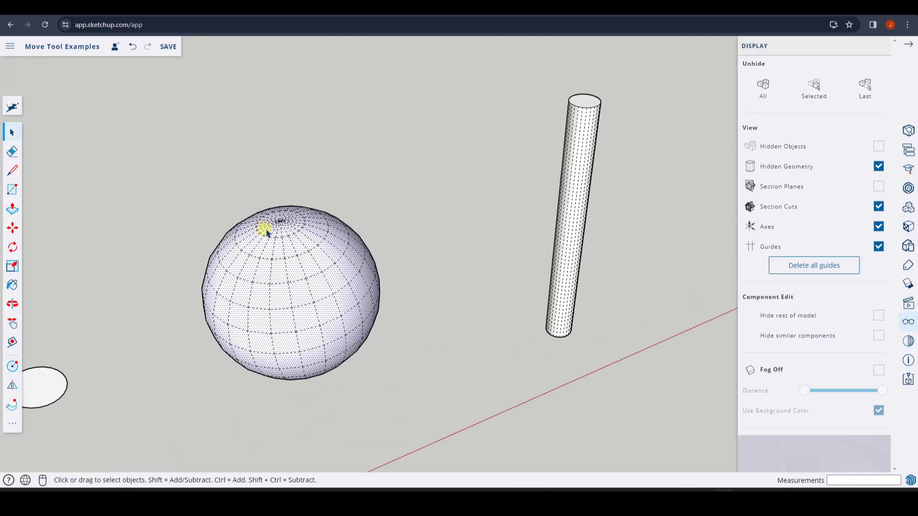
Step: Select the entire sphere, including all its hidden segment edges, in a view from below
left_click(426, 243)
key("o")
left_click_drag(377, 325, 380, 307)
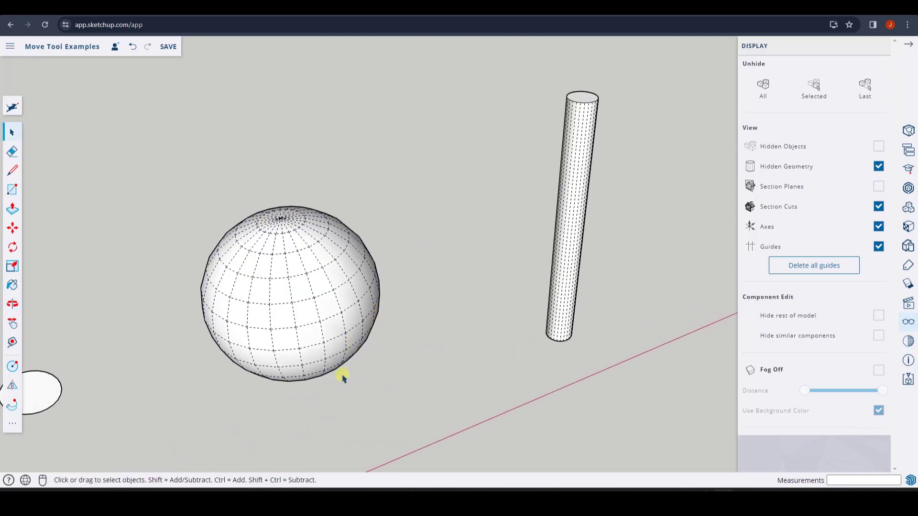
scroll(297, 320, "down", 3)
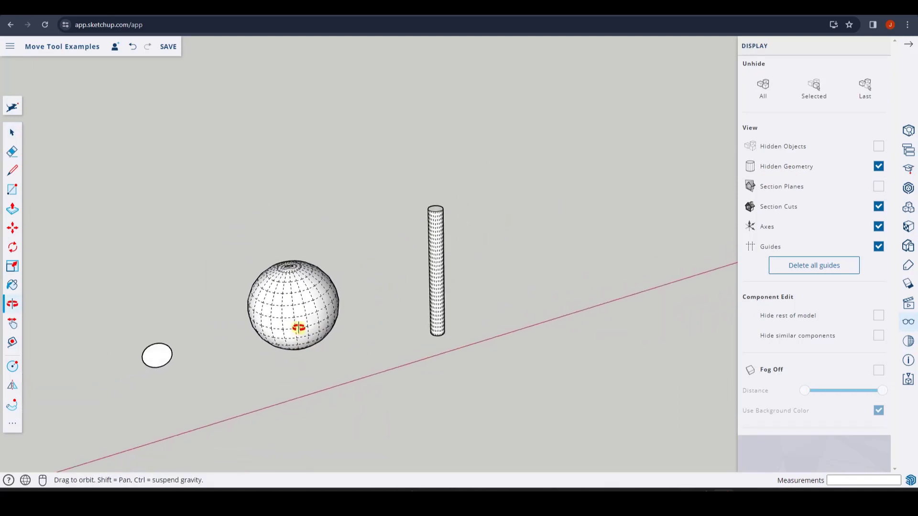
middle_click_drag(301, 328, 287, 80)
left_click_drag(215, 150, 385, 433)
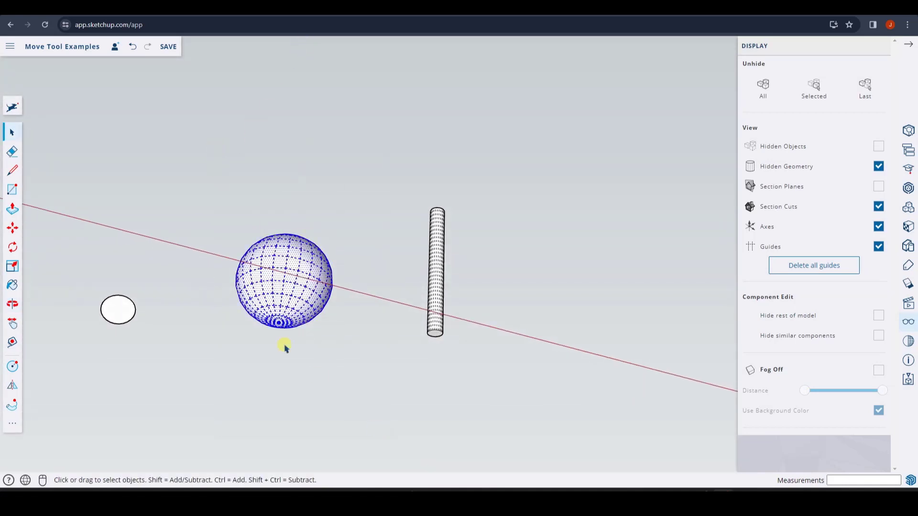
Step: Try to move the sphere by its lower pole onto the centre of the cylinder's bottom face
key("m")
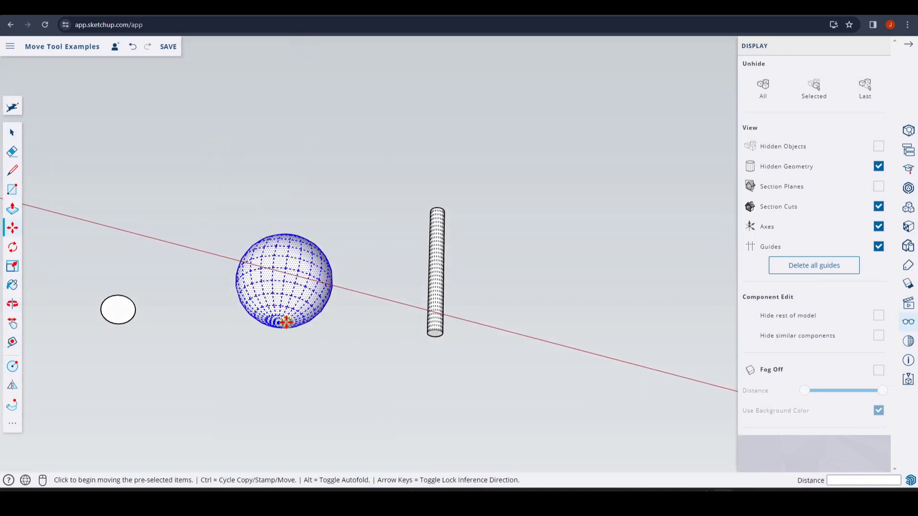
scroll(288, 324, "up", 5)
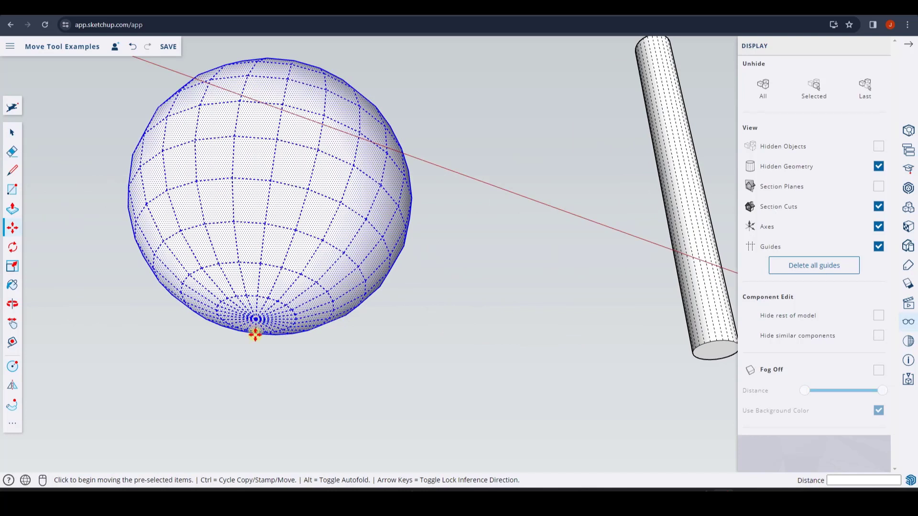
left_click(256, 319)
scroll(253, 320, "down", 5)
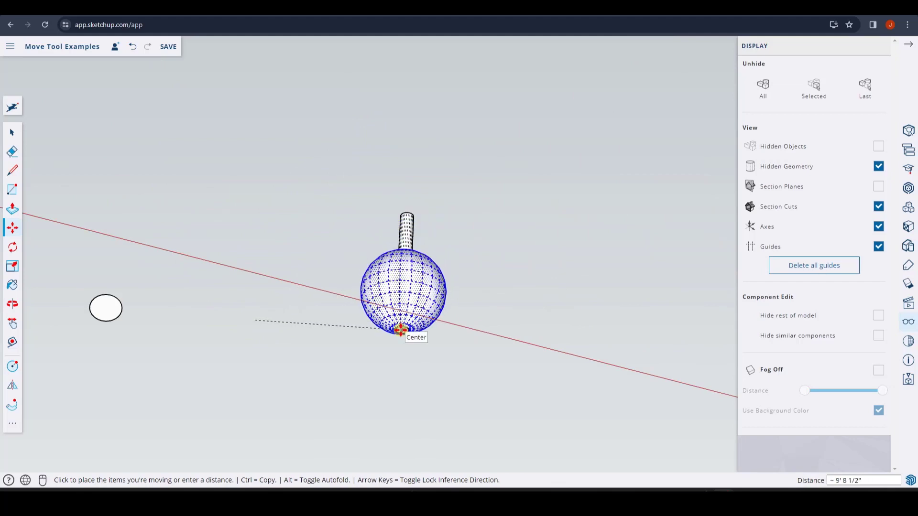
scroll(404, 328, "up", 2)
scroll(402, 328, "up", 4)
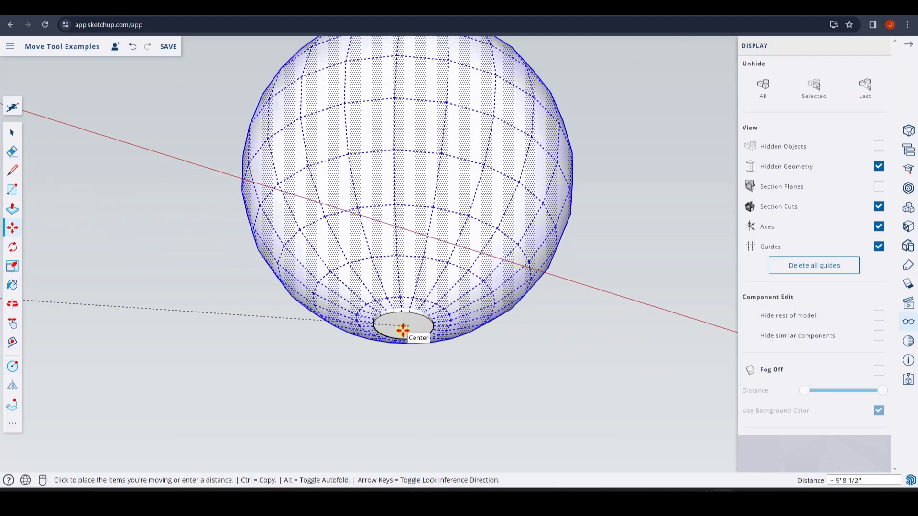
scroll(403, 329, "down", 4)
scroll(403, 328, "down", 3)
key("space")
Step: Try to move the sphere by its lower pole onto the cylinder's top face while orbiting between the two ends
middle_click_drag(371, 289, 307, 359)
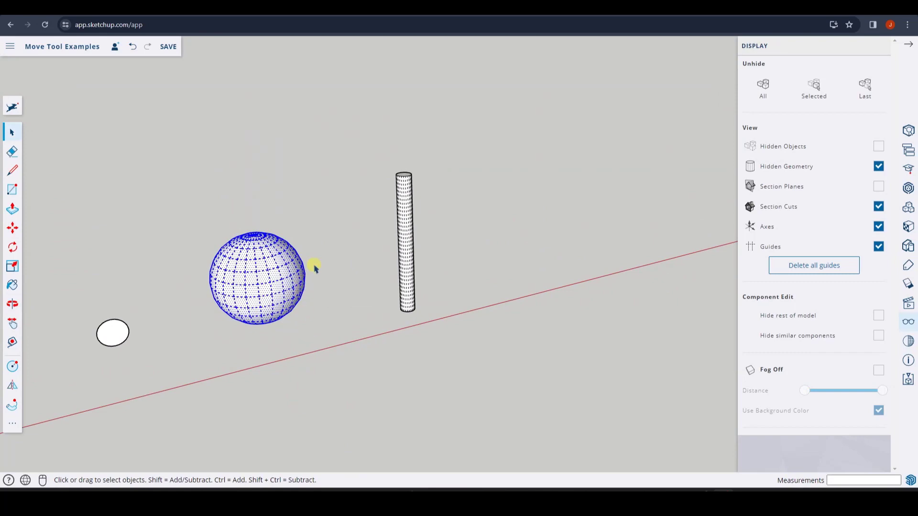
middle_click_drag(274, 317, 267, 129)
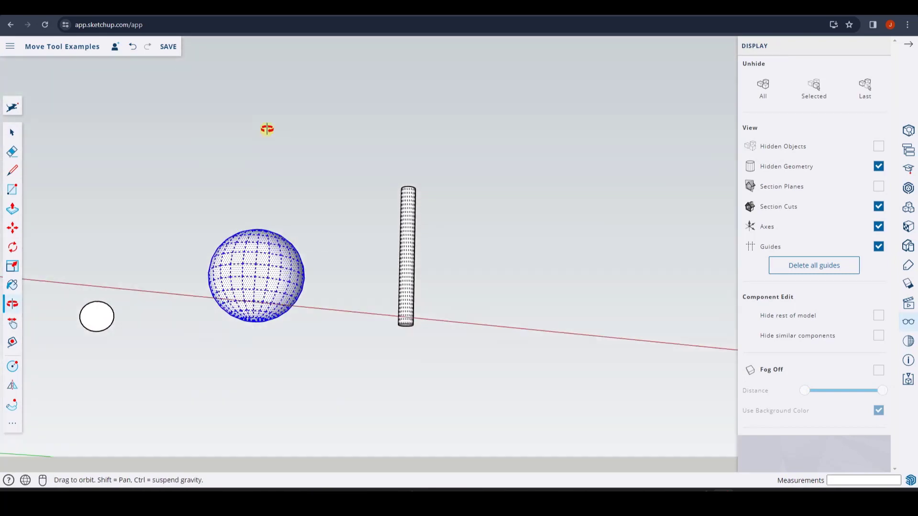
scroll(262, 325, "up", 5)
scroll(245, 324, "up", 2)
key("m")
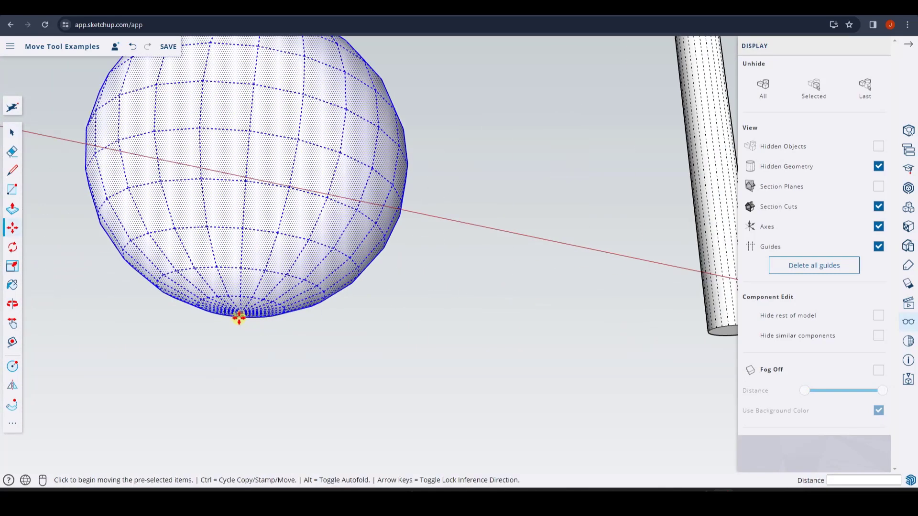
left_click(239, 314)
scroll(239, 314, "down", 5)
scroll(380, 201, "up", 4)
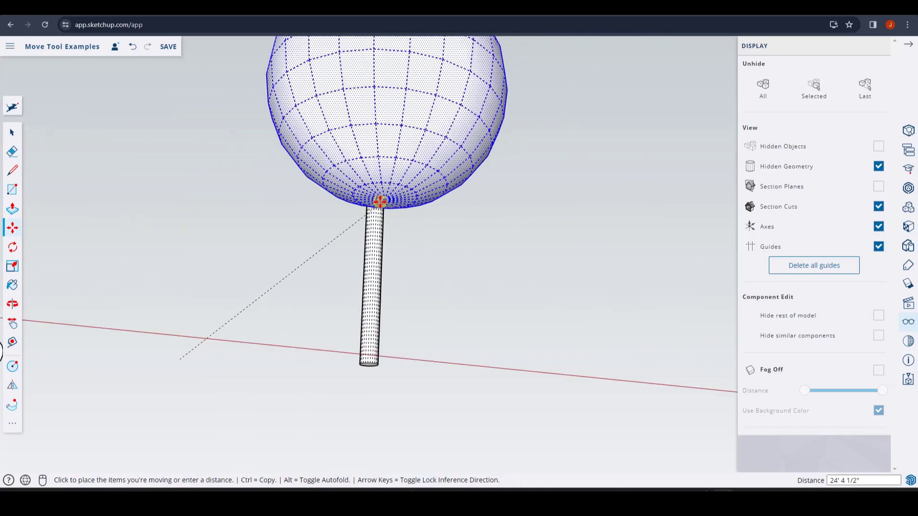
middle_click_drag(379, 201, 356, 322)
scroll(357, 322, "down", 6)
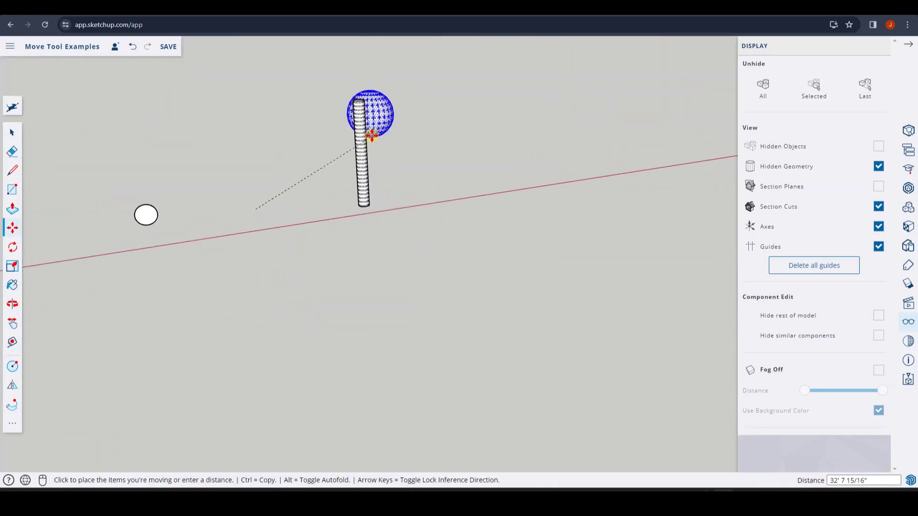
scroll(360, 103, "up", 7)
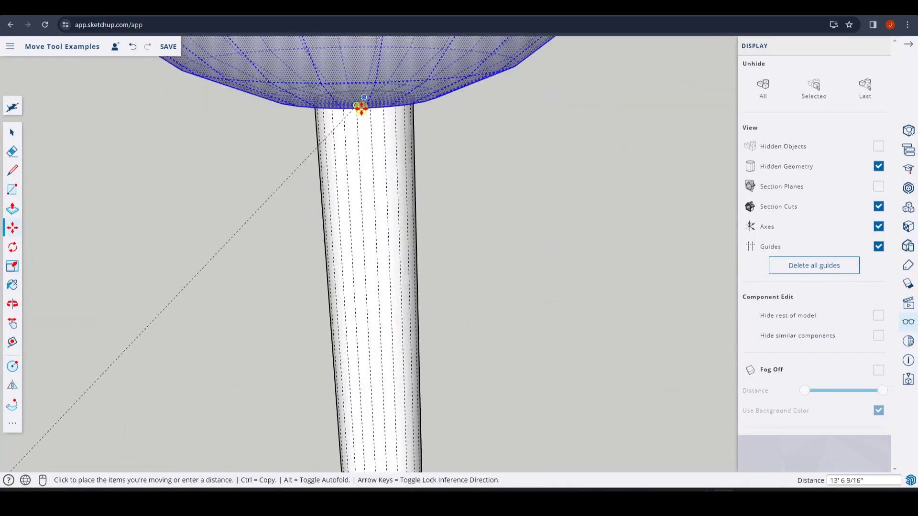
middle_click_drag(360, 102, 361, 154)
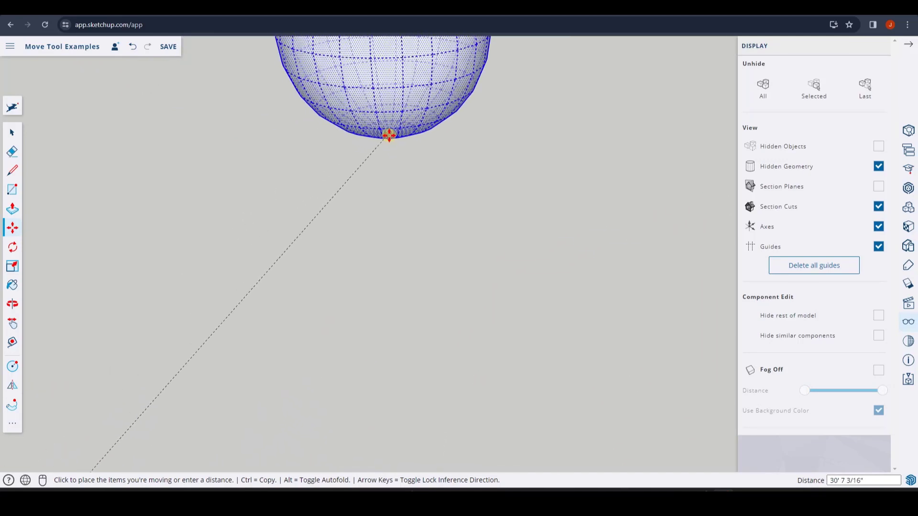
scroll(389, 134, "down", 3)
middle_click_drag(389, 131, 389, 201)
scroll(383, 153, "down", 5)
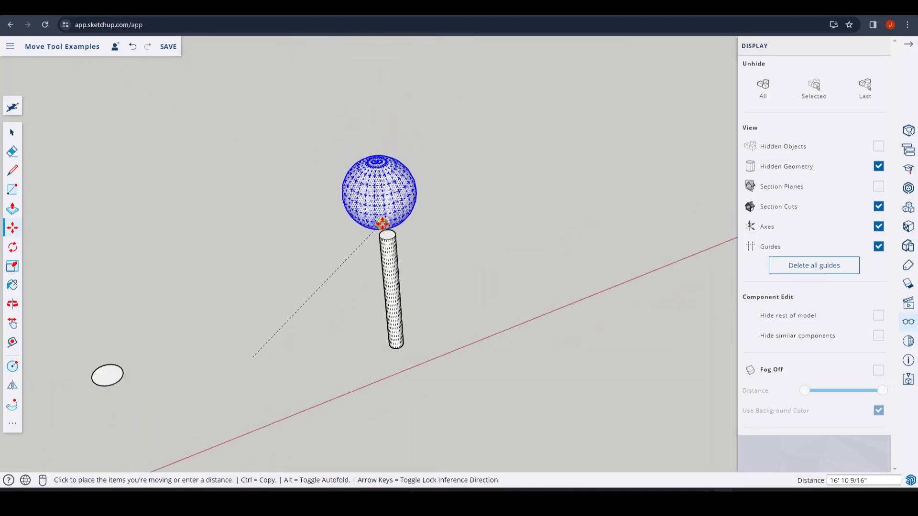
scroll(385, 229, "up", 3)
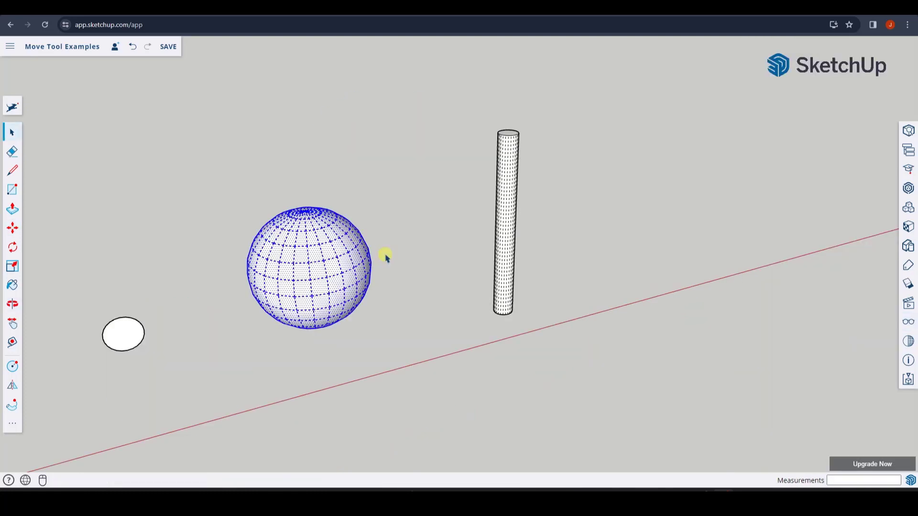
Step: Search the commands for "xray" and turn on X-ray face transparency
left_click(10, 110)
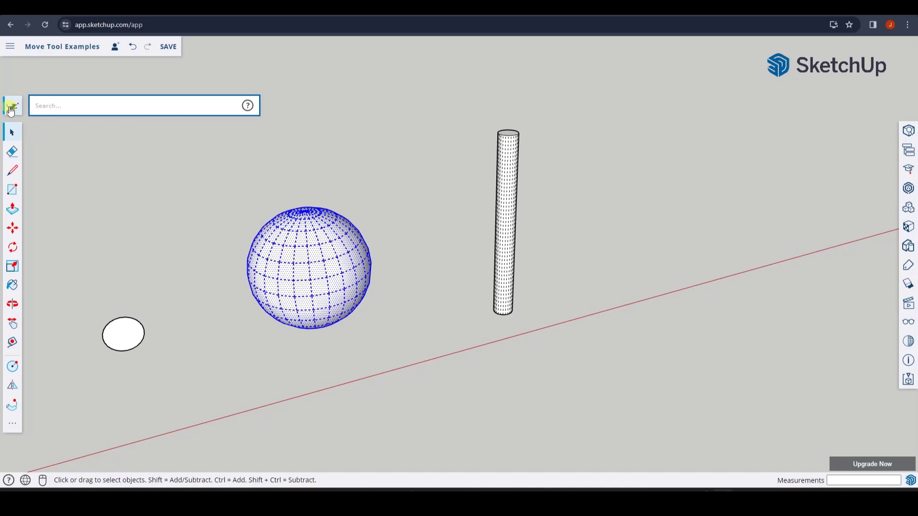
type("xray")
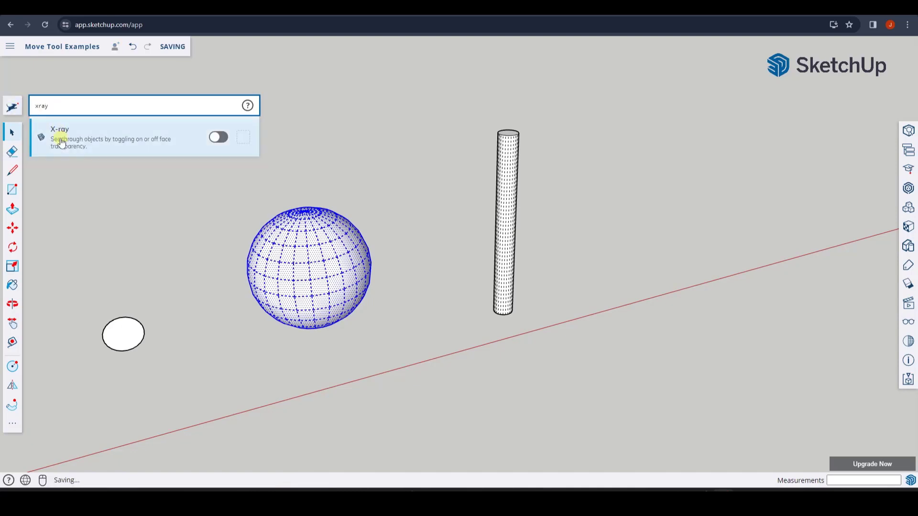
left_click(217, 139)
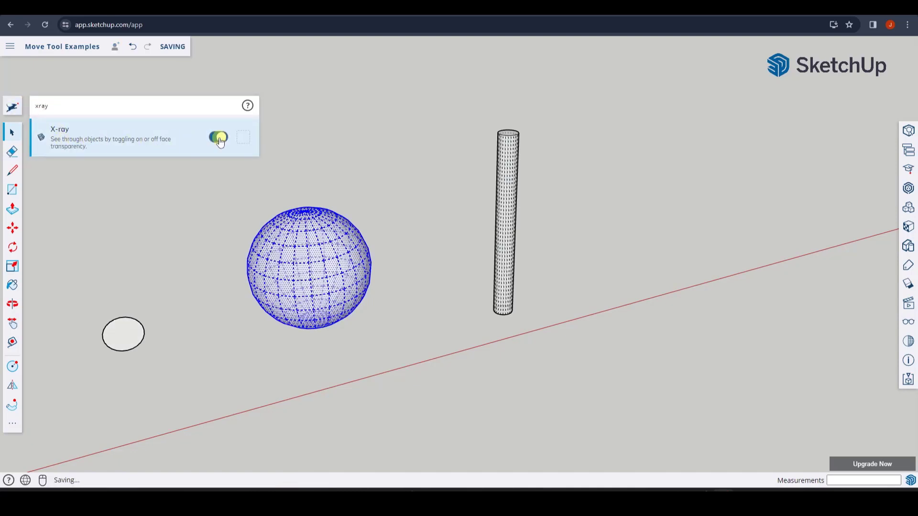
Step: Move the sphere 13' 7 1/8" by its lower pole endpoint onto the centre of the cylinder's top face
key("o")
left_click_drag(311, 201, 365, 327)
key("space")
scroll(334, 311, "up", 3)
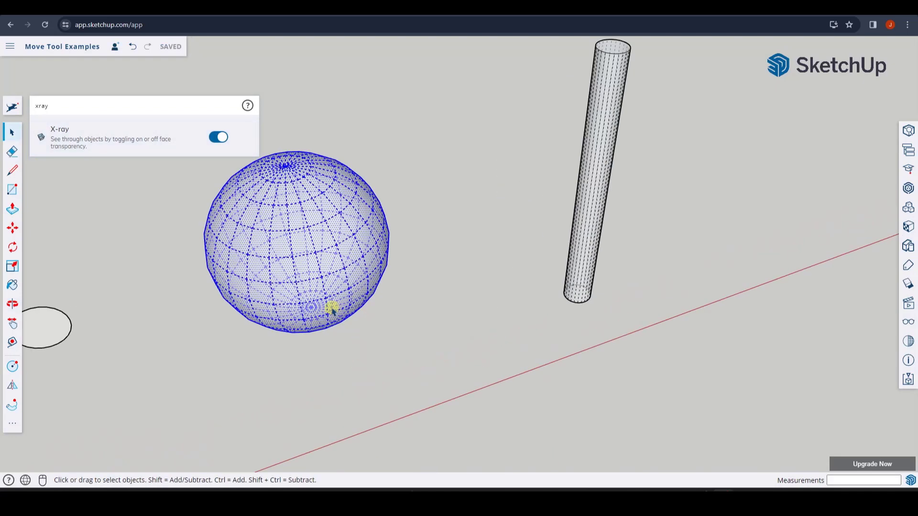
key("m")
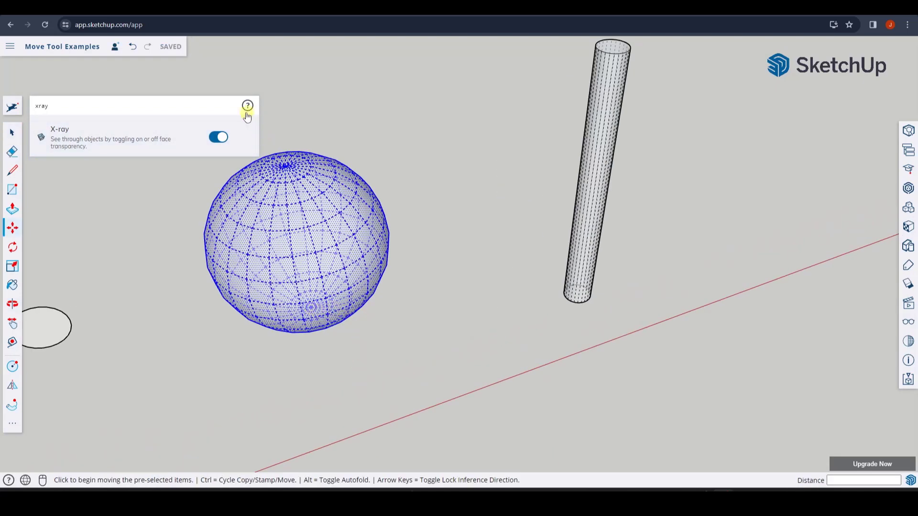
scroll(332, 315, "up", 3)
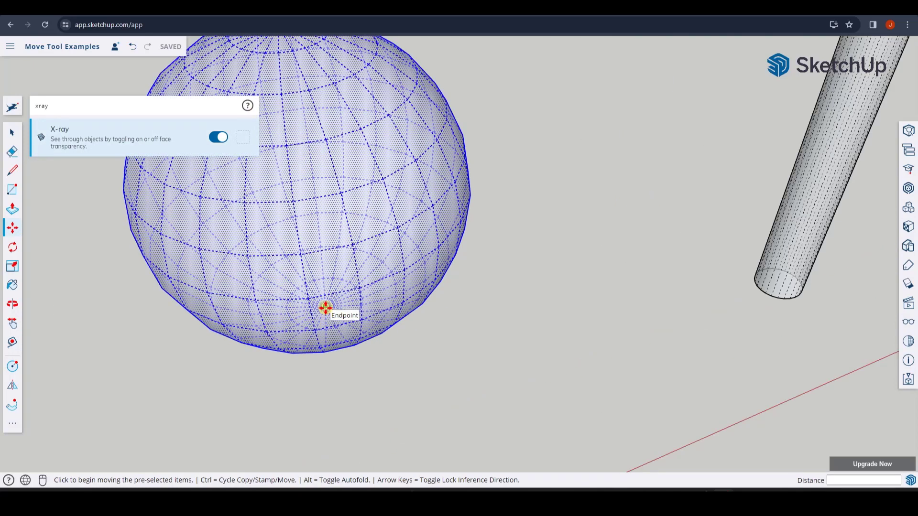
left_click(325, 309)
scroll(323, 307, "down", 5)
scroll(545, 163, "up", 6)
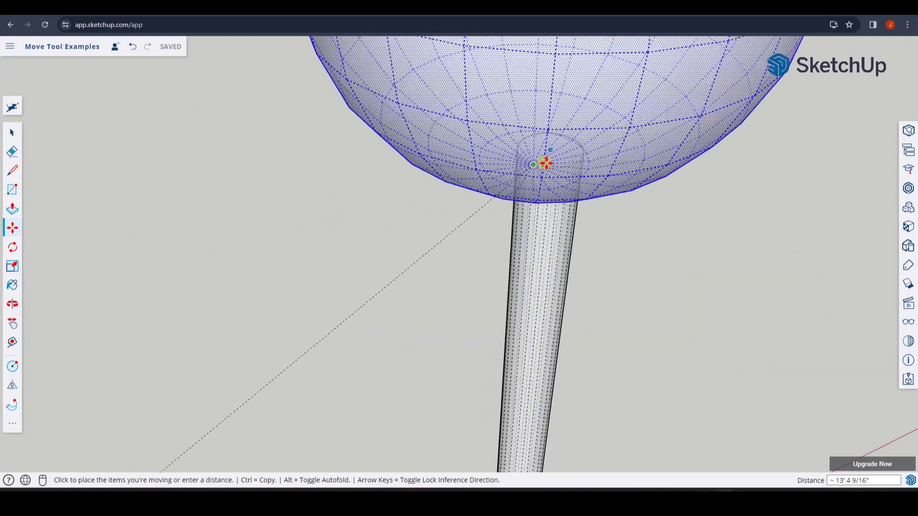
scroll(547, 158, "up", 4)
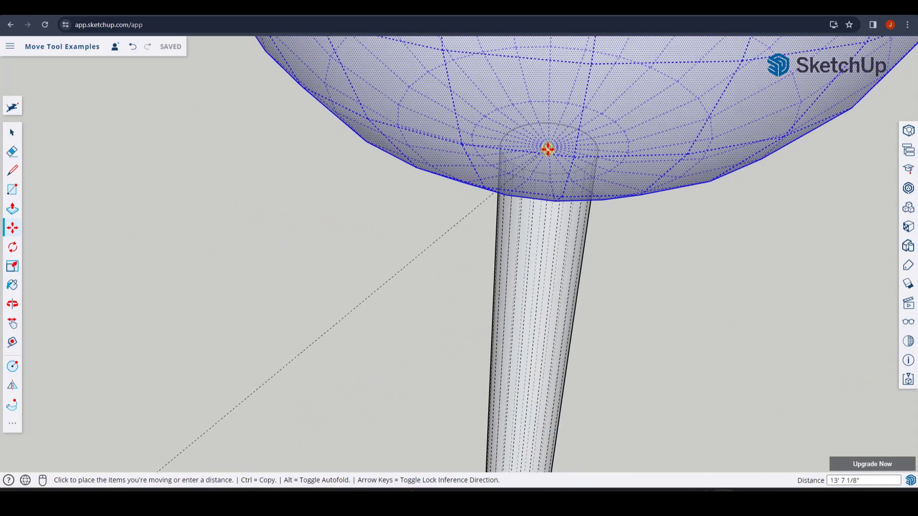
left_click(547, 148)
Step: Examine from several angles how the sphere's lower pole sits on the cylinder's top face
scroll(377, 168, "down", 5)
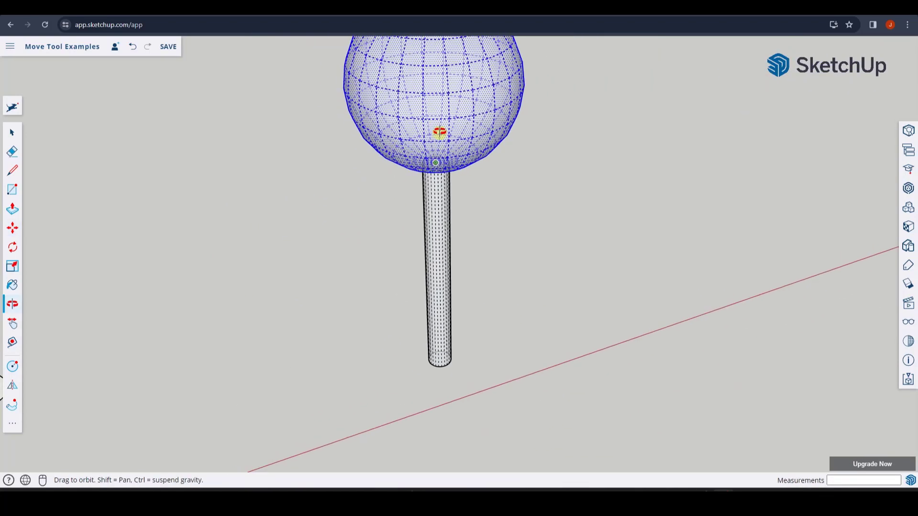
scroll(435, 166, "up", 4)
scroll(435, 163, "up", 2)
middle_click_drag(434, 151, 438, 173)
scroll(431, 195, "down", 10)
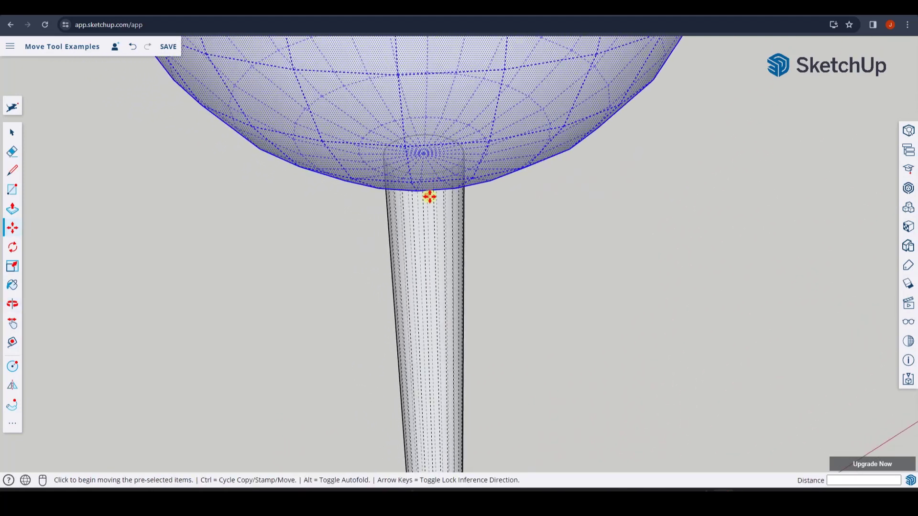
middle_click_drag(418, 207, 438, 138)
scroll(434, 188, "up", 3)
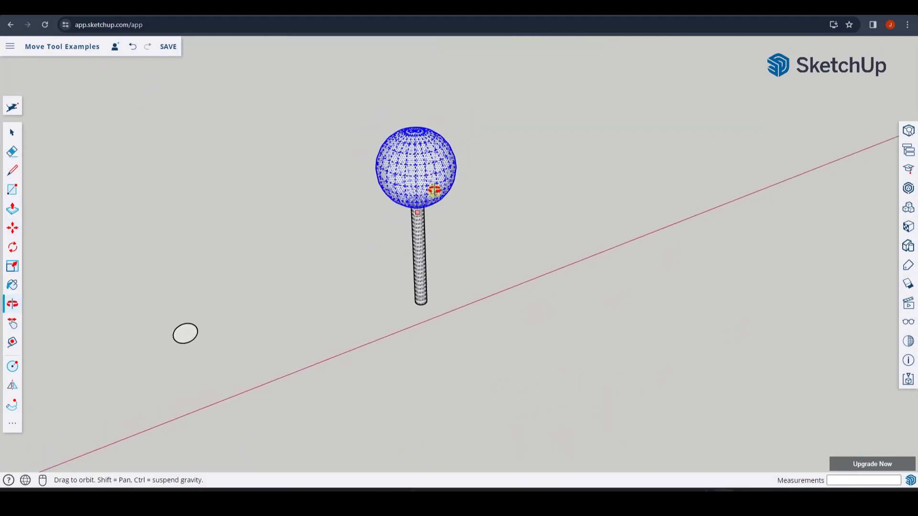
key("m")
middle_click_drag(429, 200, 423, 227)
key("space")
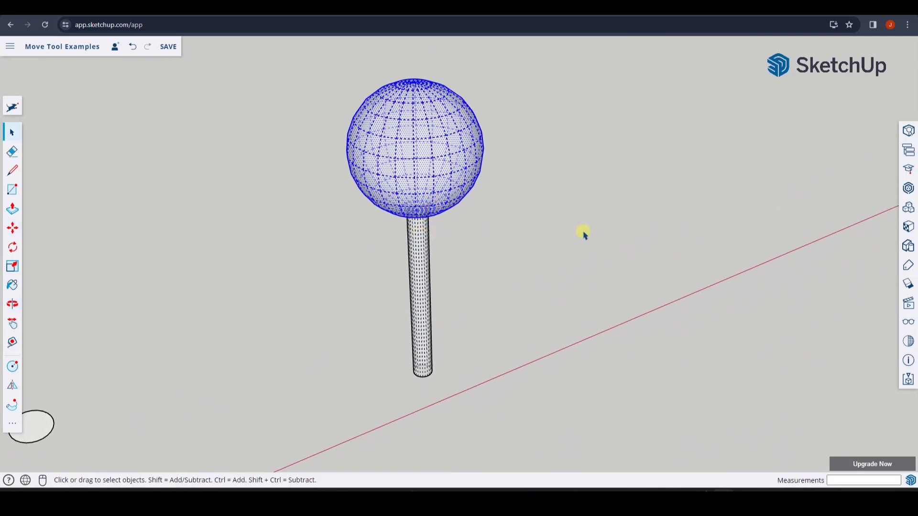
Step: Turn off X-ray face transparency and clear the sphere selection
key("shift+s")
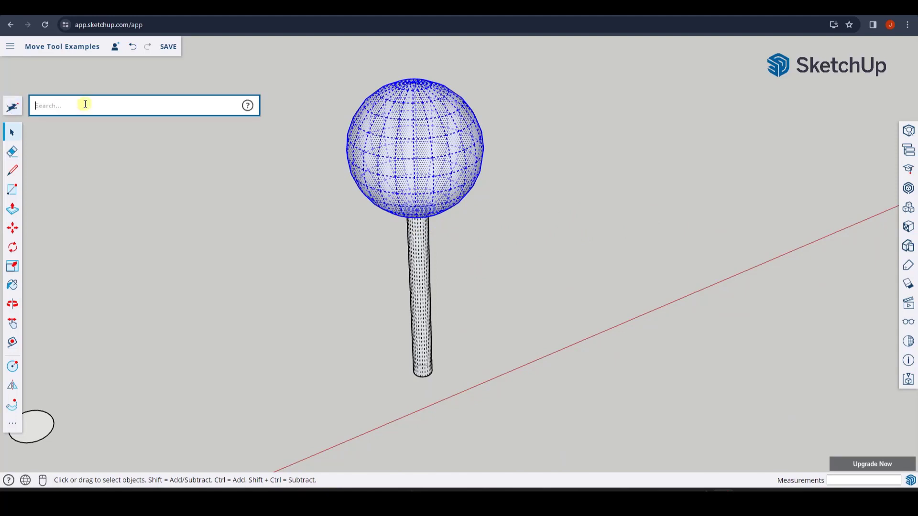
type("x")
left_click(219, 138)
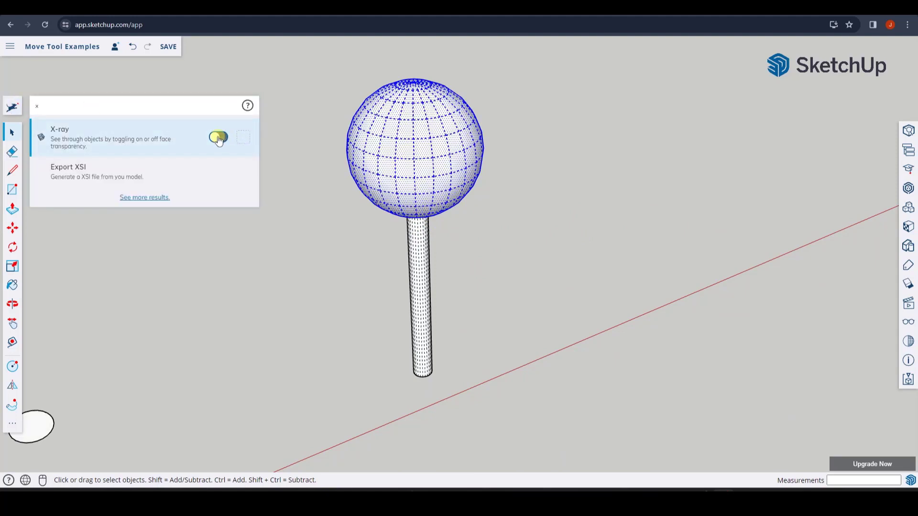
left_click(308, 288)
scroll(258, 237, "down", 5)
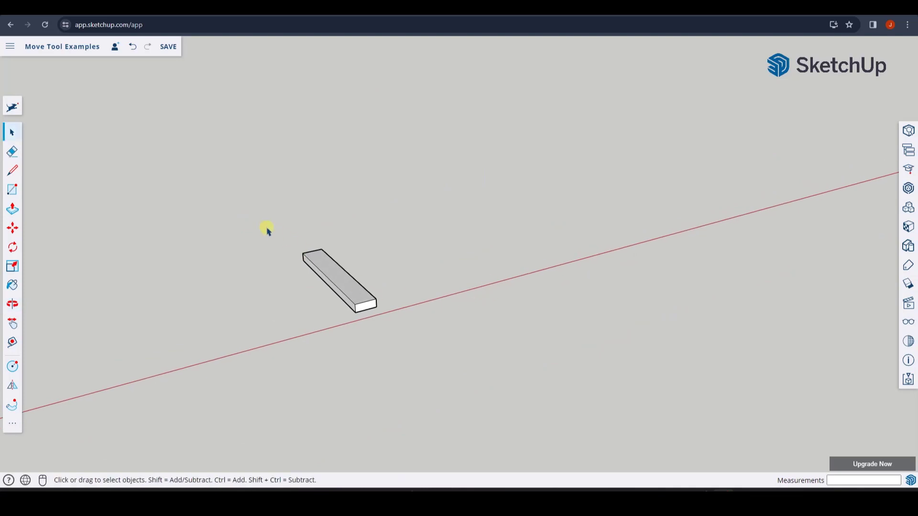
Step: Select all the faces and edges of the flat rectangular board and make them a group
left_click_drag(267, 230, 391, 352)
right_click(353, 300)
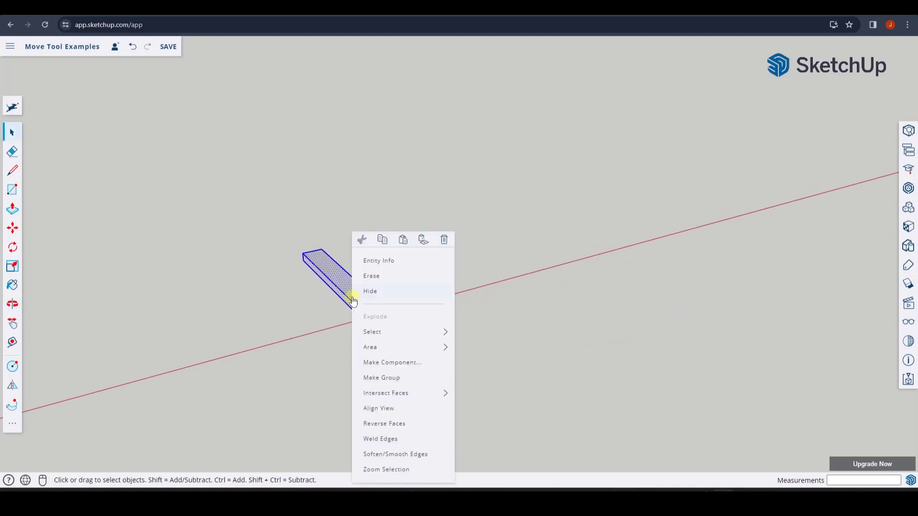
left_click(385, 377)
Step: Paste two copies of the board group beside the original and move each along the red axis to leave gaps between the boards
scroll(537, 244, "up", 3)
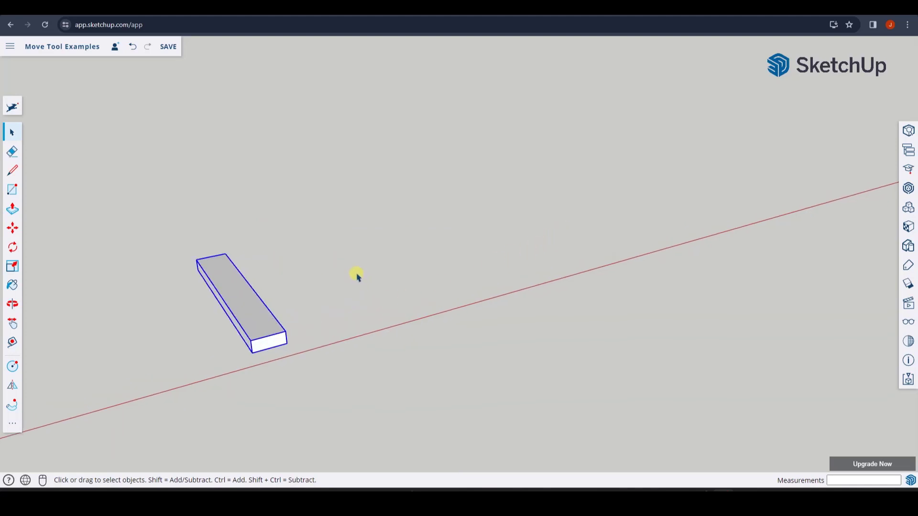
middle_click_drag(357, 276, 354, 290)
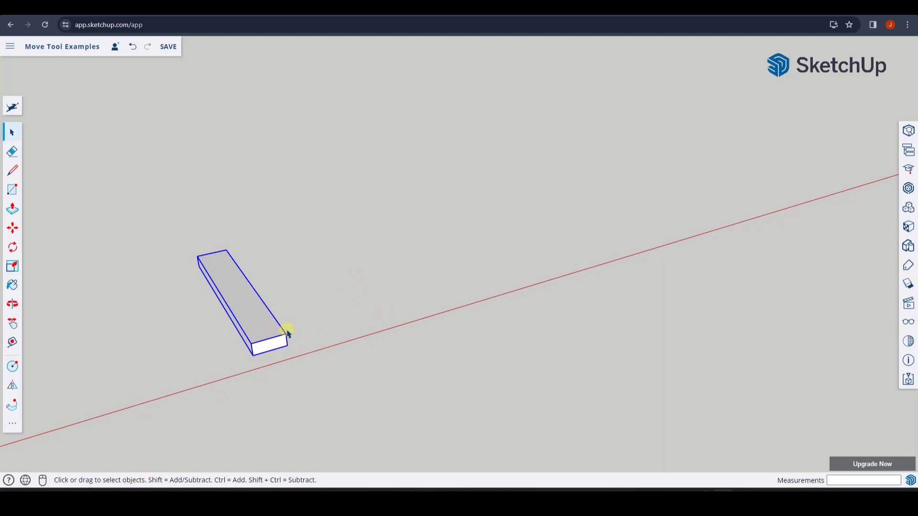
key("ctrl+v")
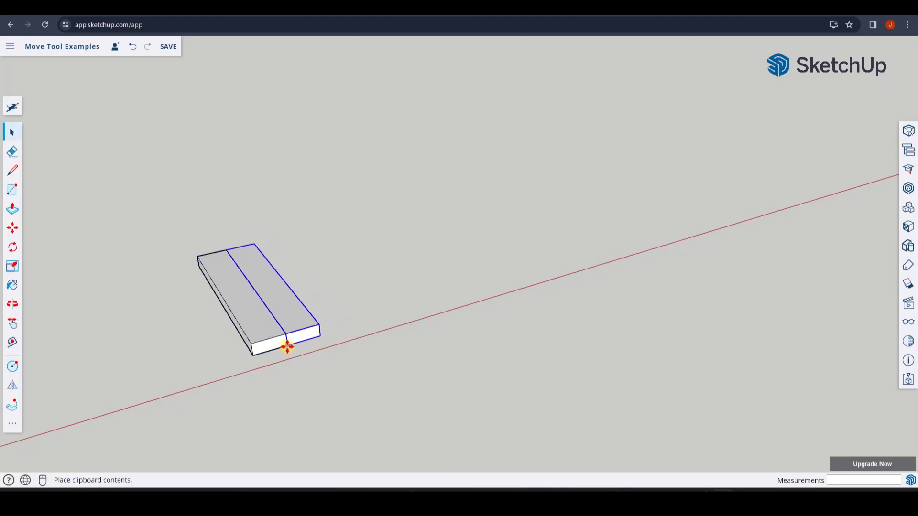
left_click(287, 346)
left_click(287, 346)
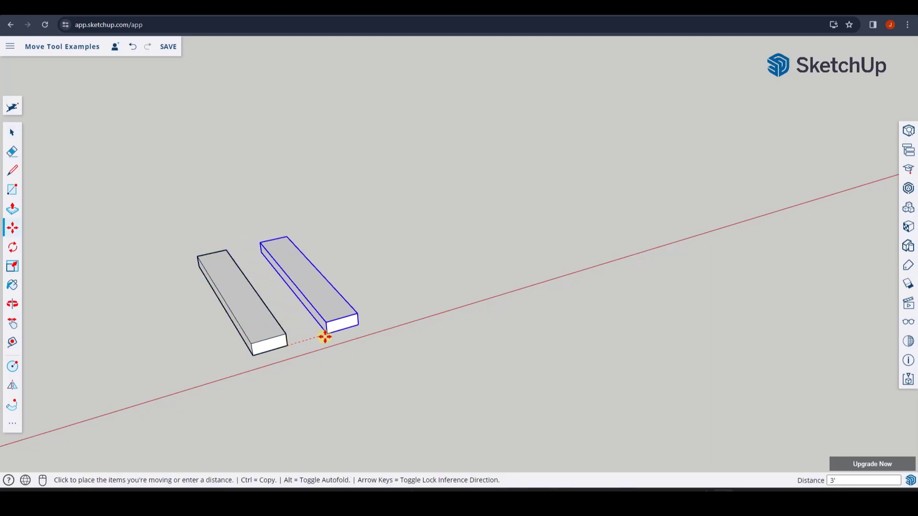
left_click(329, 334)
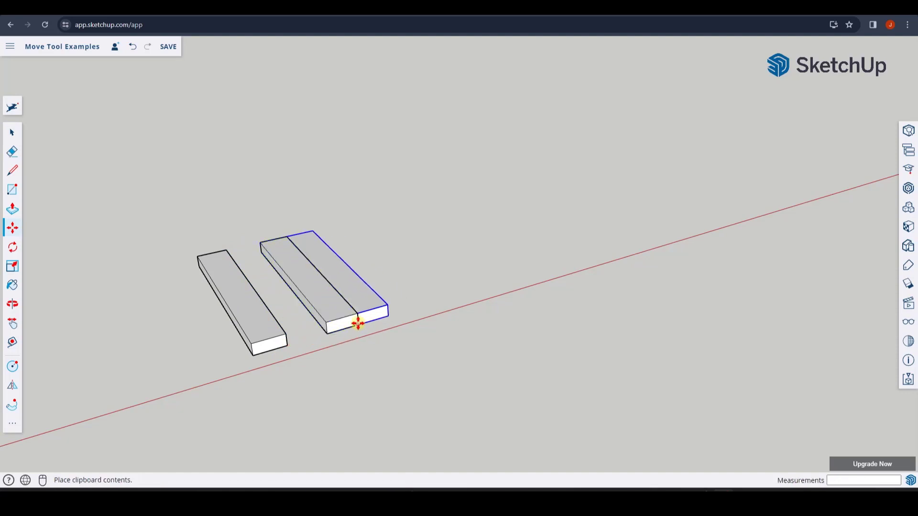
left_click(360, 323)
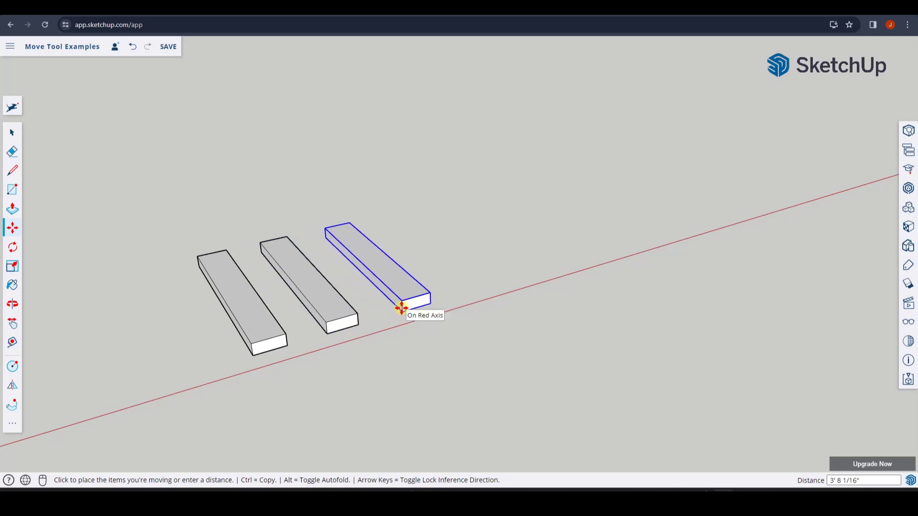
left_click(400, 308)
Step: Erase both pasted board copies, keeping only the original board
key("space")
key("e")
left_click(419, 283)
left_click(344, 302)
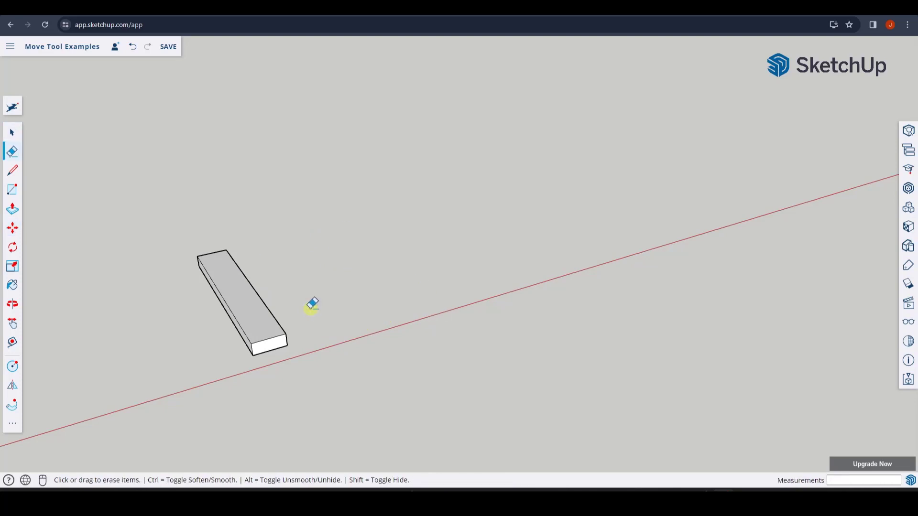
Step: Copy the remaining board 10' along the red axis with the Move tool
key("space")
left_click(266, 319)
middle_click_drag(381, 301, 328, 317)
key("m")
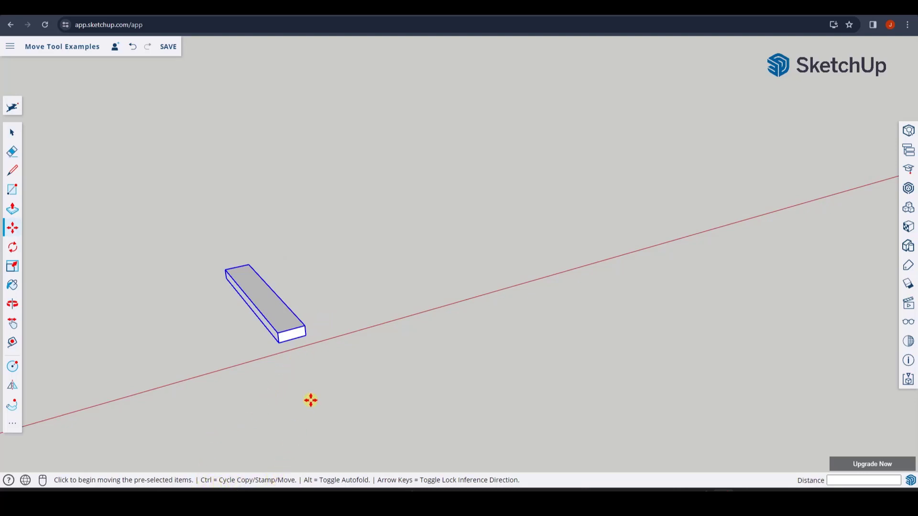
key("ctrl")
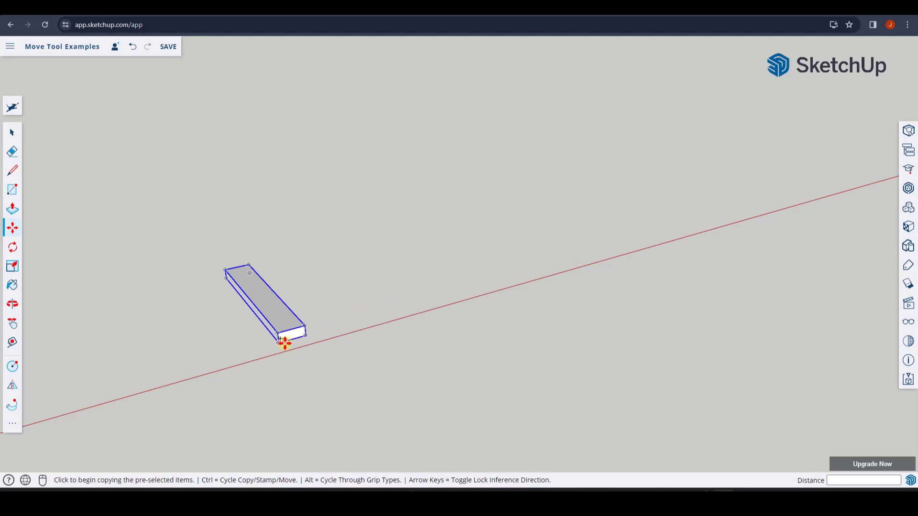
left_click(279, 343)
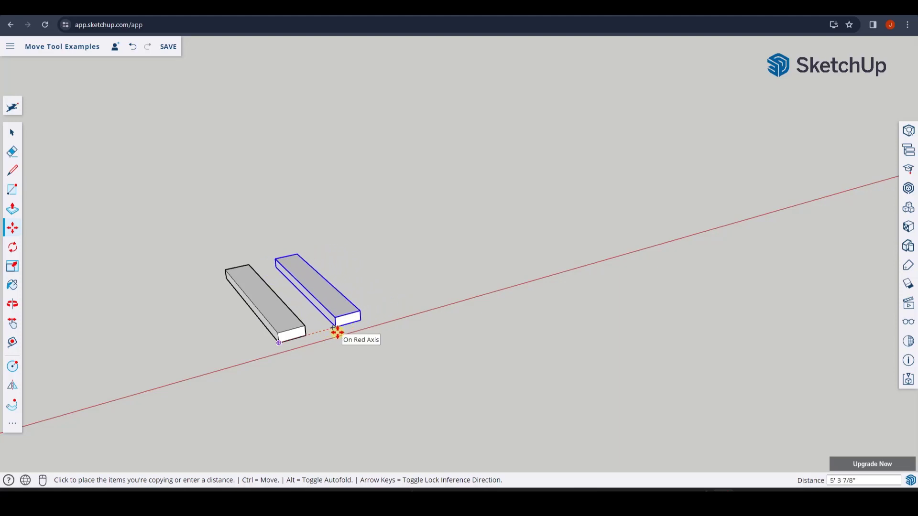
key("ctrl")
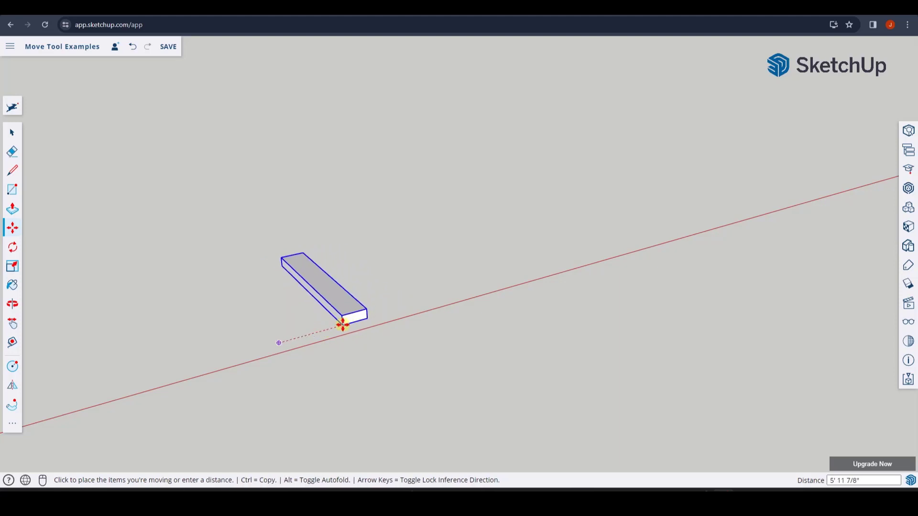
key("ctrl")
key("ctrl")
key("ctrl")
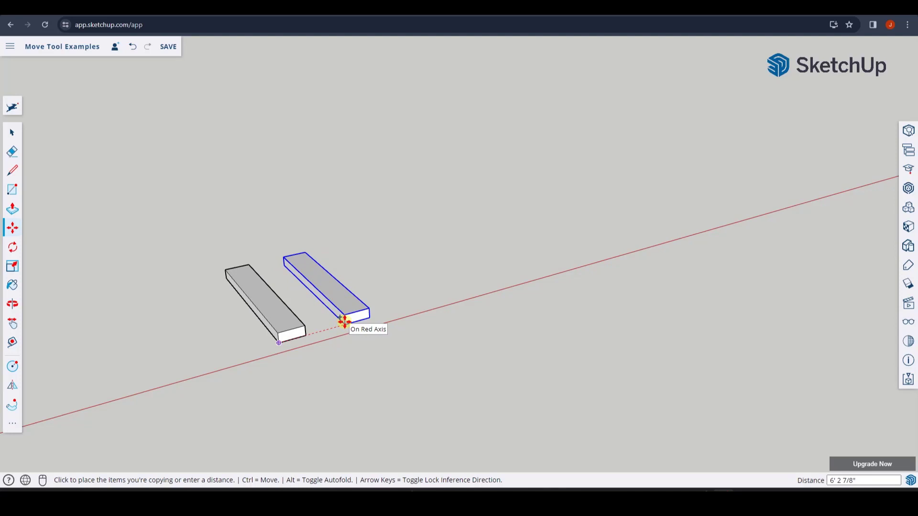
key("Return")
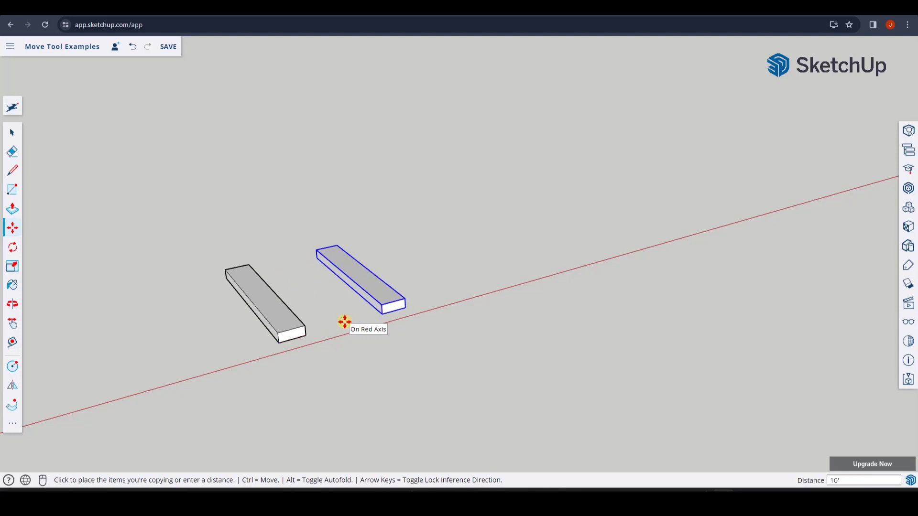
key("space")
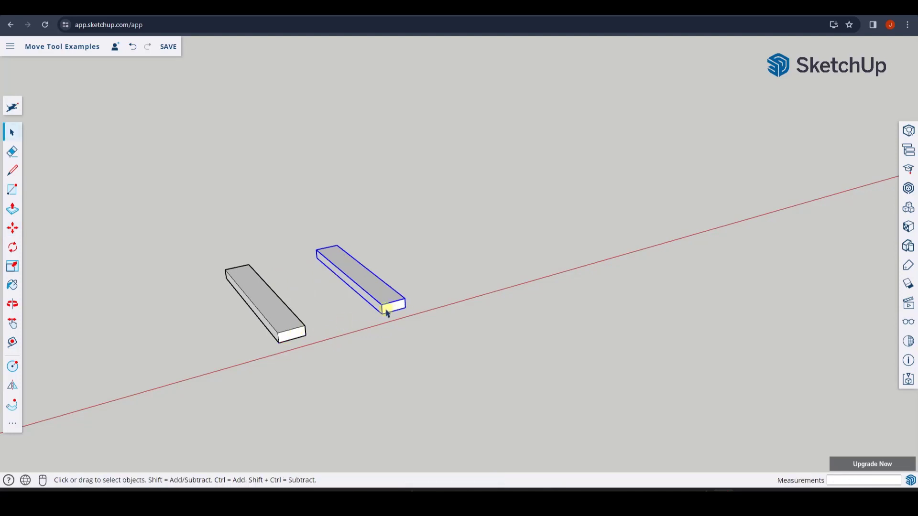
Step: Select both boards and copy them 11 13/16" upward by a corner endpoint so the copies sit directly on top
left_click_drag(192, 213, 468, 385)
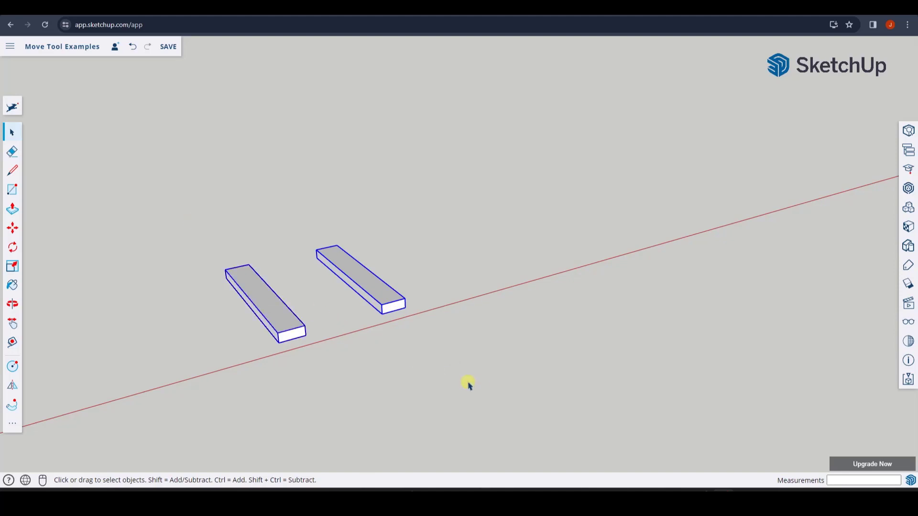
key("m")
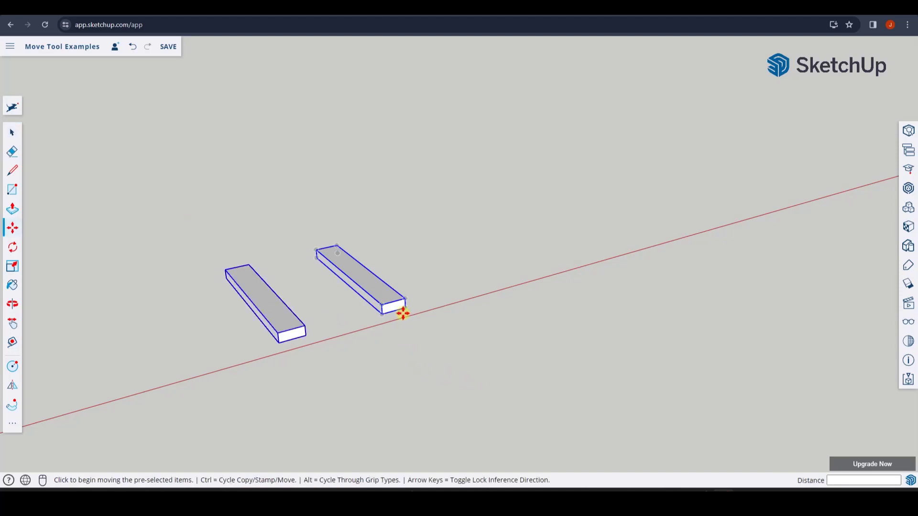
key("space")
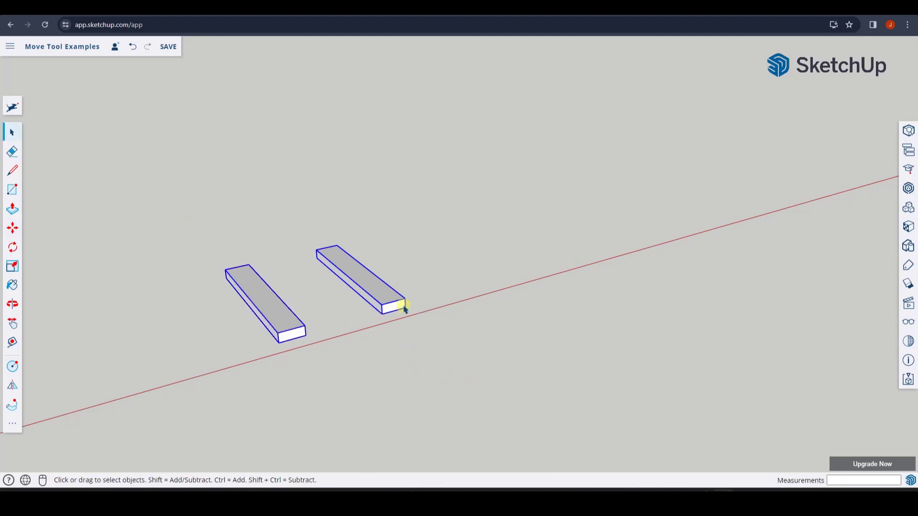
middle_click_drag(361, 265, 341, 281)
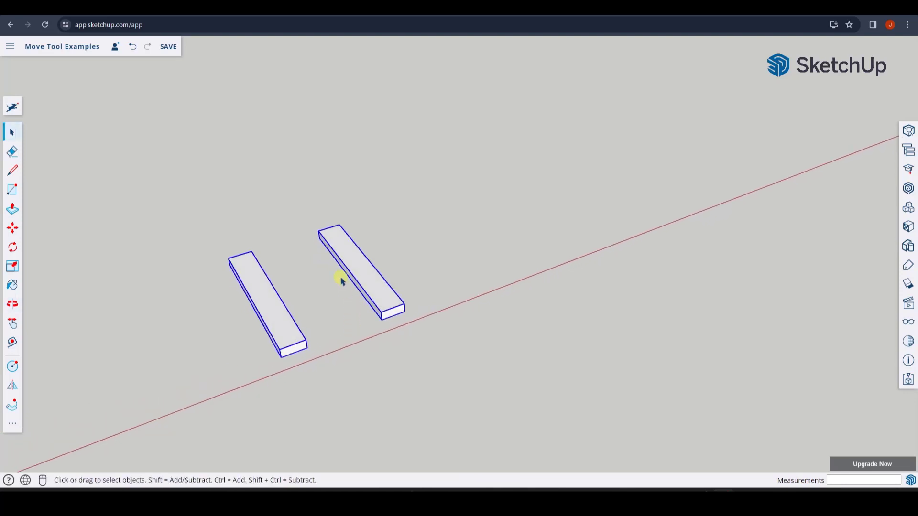
key("m")
key("ctrl")
left_click(281, 356)
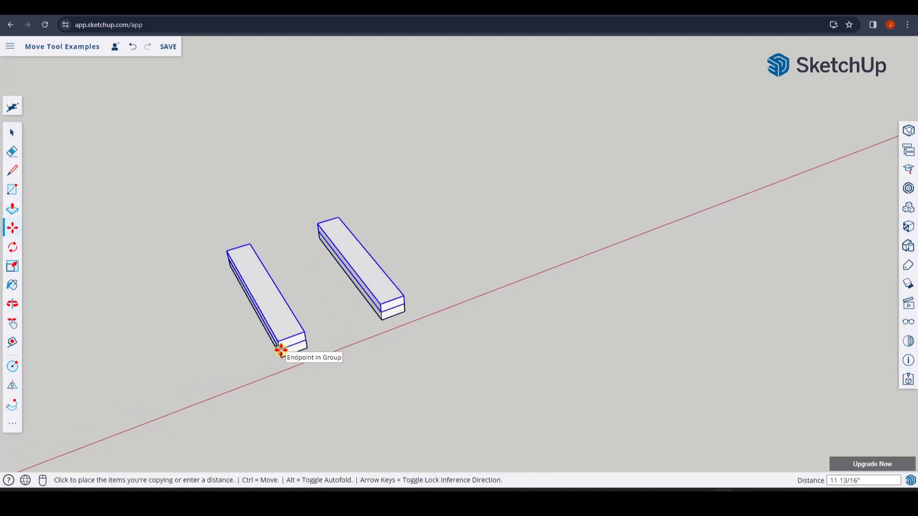
key("Escape")
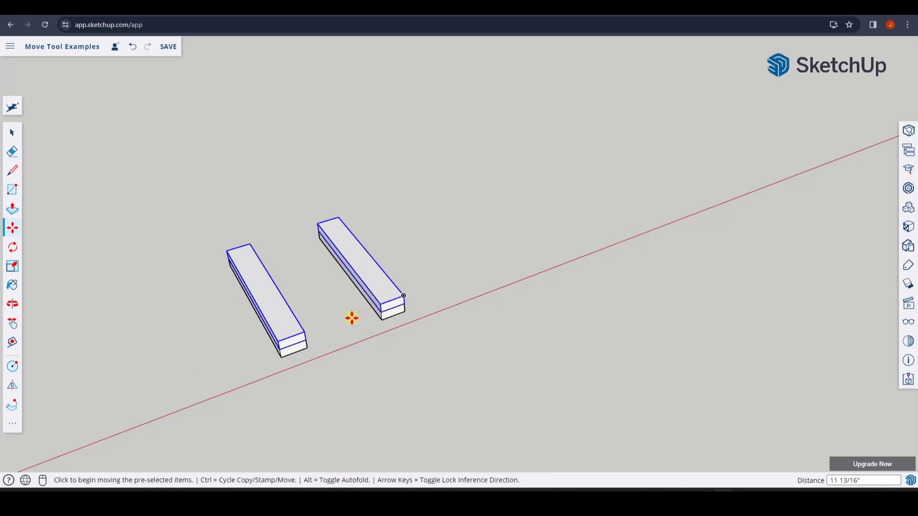
Step: Select all four boards and copy them 1' 11 5/8" upward by a lower corner to stack a second pair on top
middle_click_drag(353, 318, 364, 294)
scroll(299, 342, "up", 3)
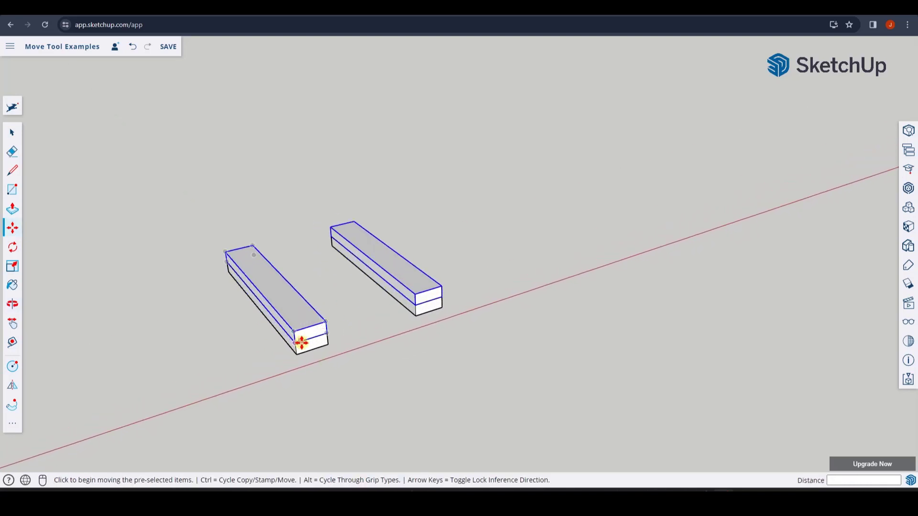
key("space")
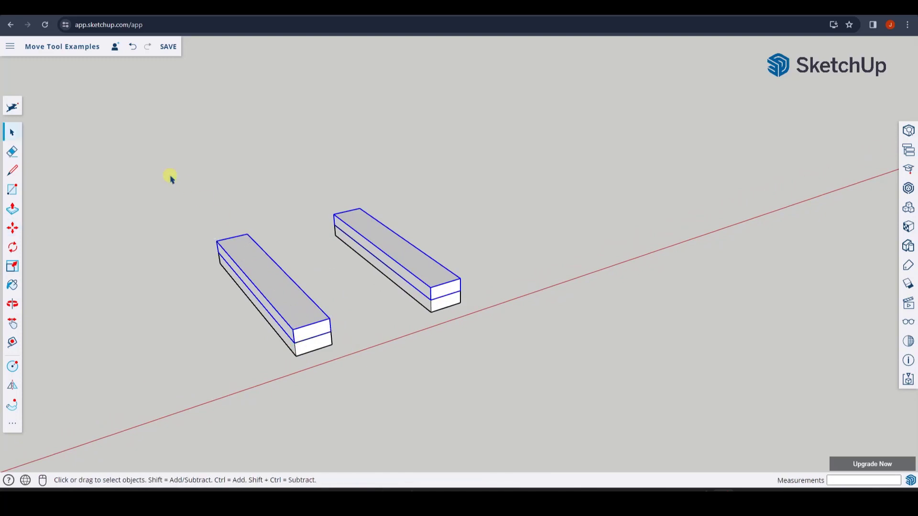
left_click_drag(171, 179, 566, 382)
key("m")
left_click(299, 358)
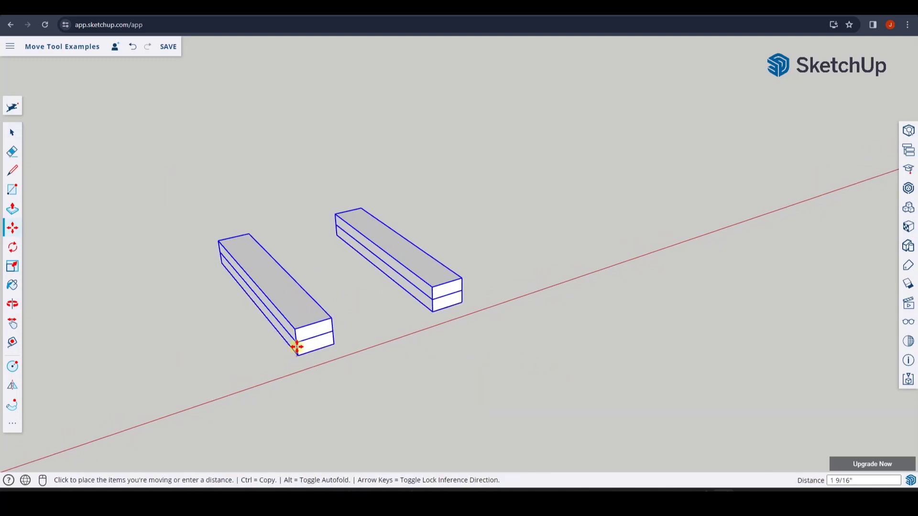
key("ctrl")
left_click(293, 330)
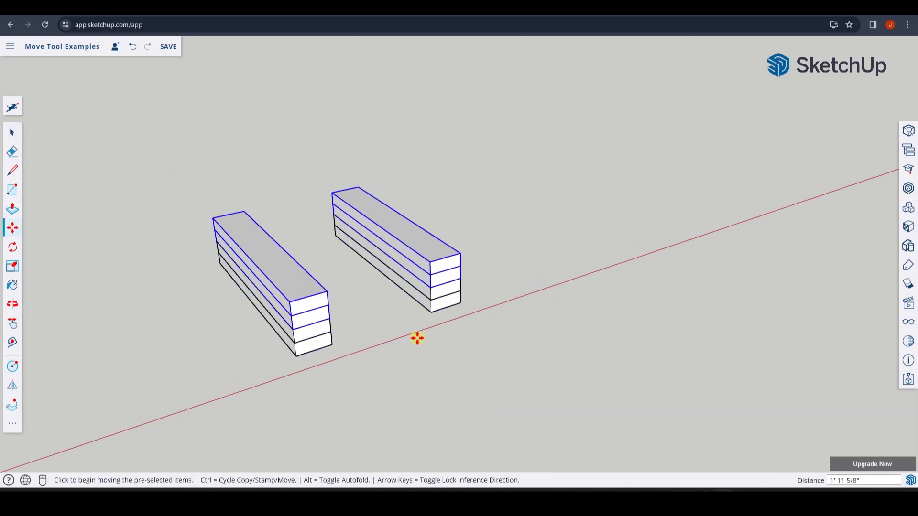
Step: Undo the last copy of the four stacked boards
middle_click_drag(416, 338, 375, 258)
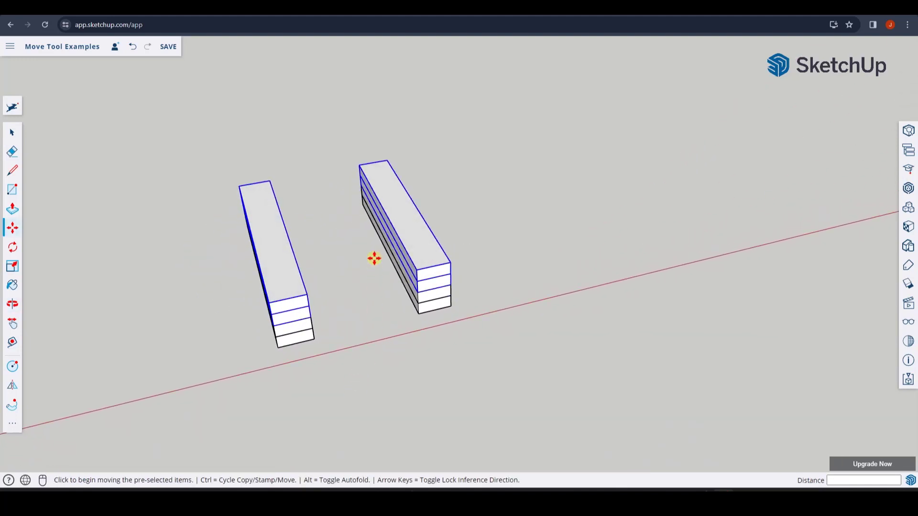
scroll(371, 260, "down", 2)
key("ctrl+z")
Step: Rotate the two upper boards 90° about a front corner so they lie perpendicular to the lower boards
key("space")
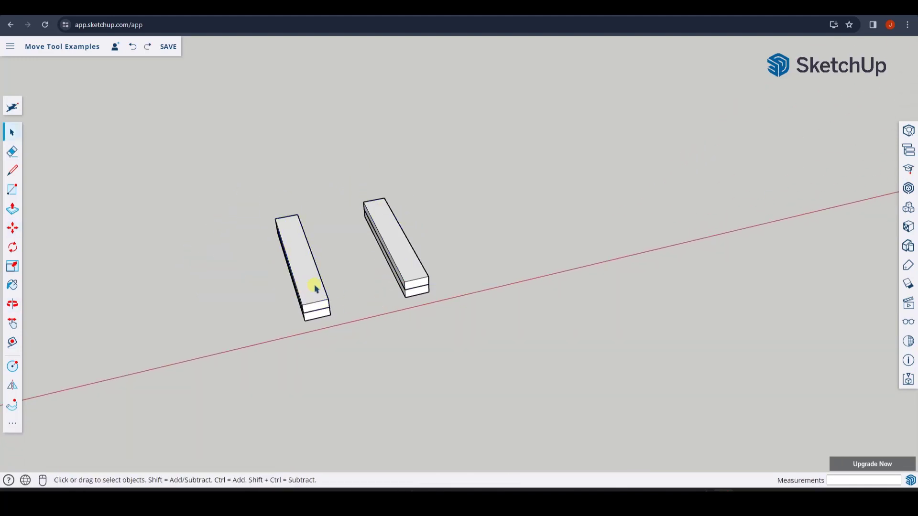
middle_click_drag(388, 254, 328, 323)
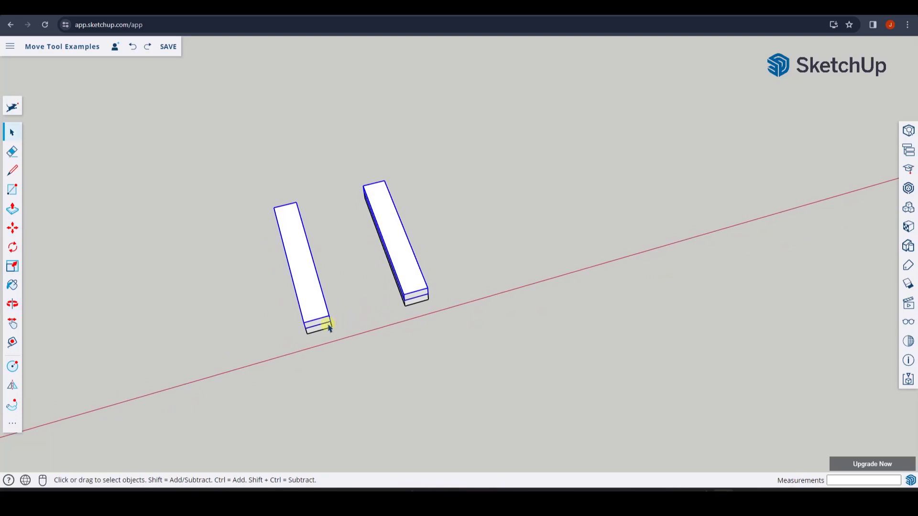
key("q")
left_click(304, 324)
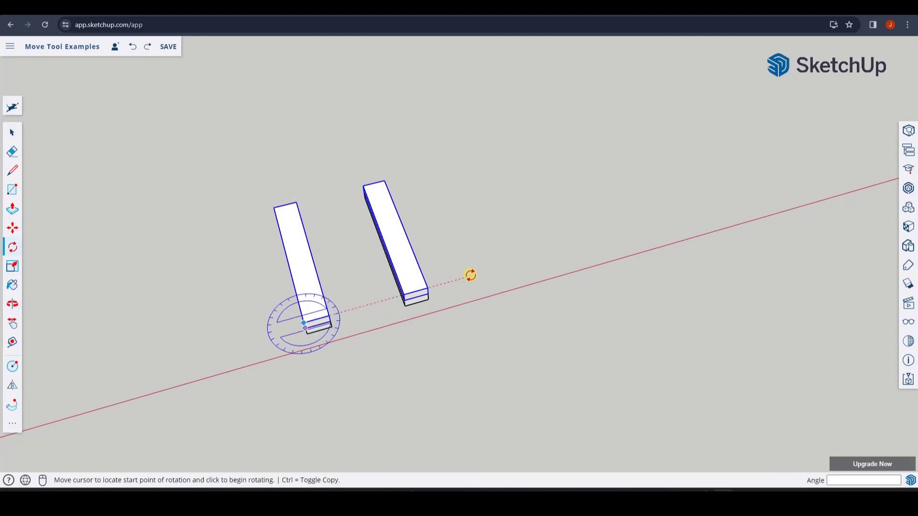
key("ctrl")
left_click(428, 286)
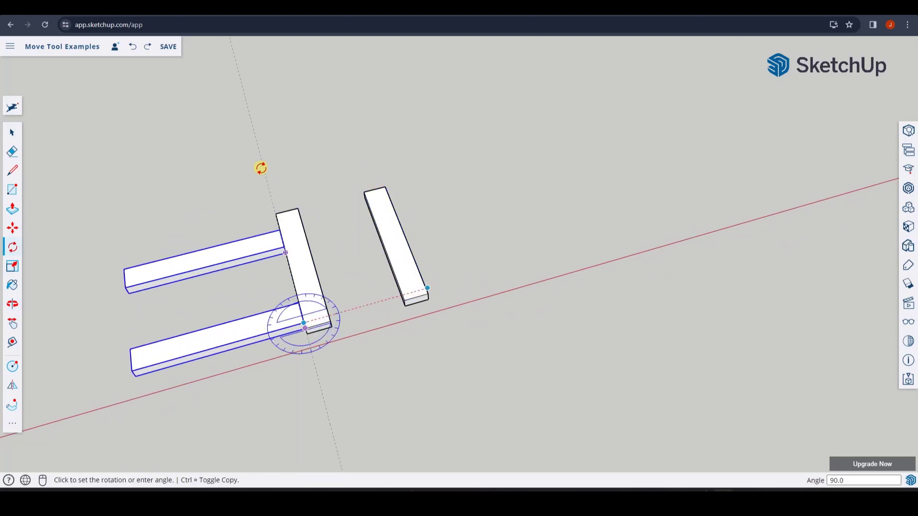
left_click(271, 170)
Step: Move the two rotated boards about 12' 5 5/8" by their corner endpoint onto the outer front corner of the far lower board
key("m")
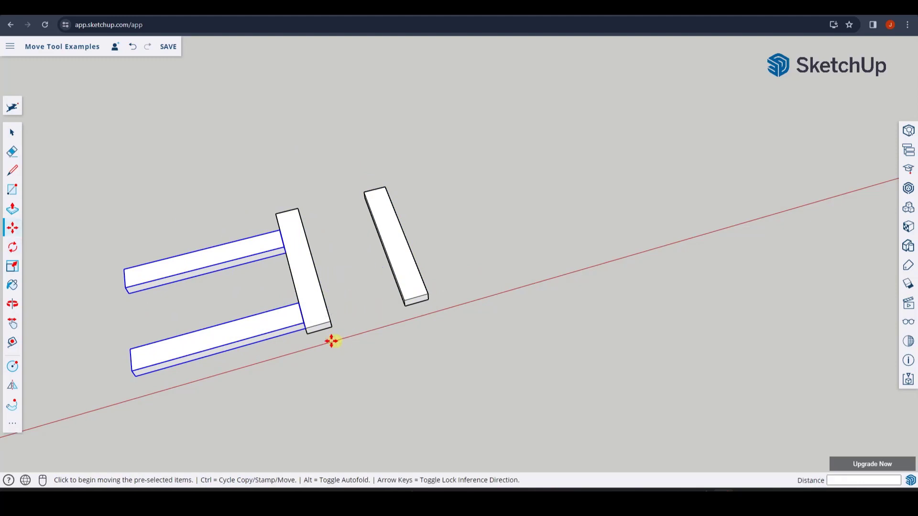
left_click(303, 325)
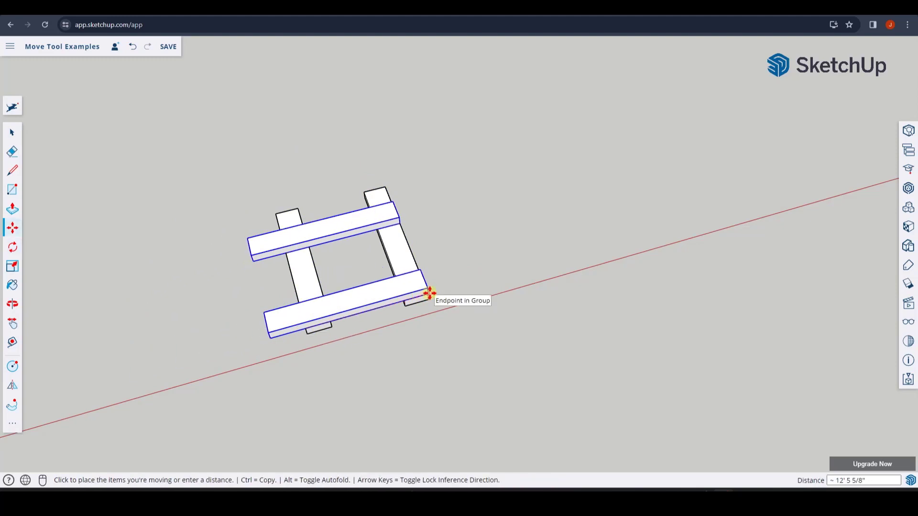
left_click(429, 295)
Step: Move the lower board under the crossboards' overhanging ends outward so its front corner lines up with the front crossboard's corner
key("space")
left_click(311, 293)
middle_click_drag(311, 293, 322, 308)
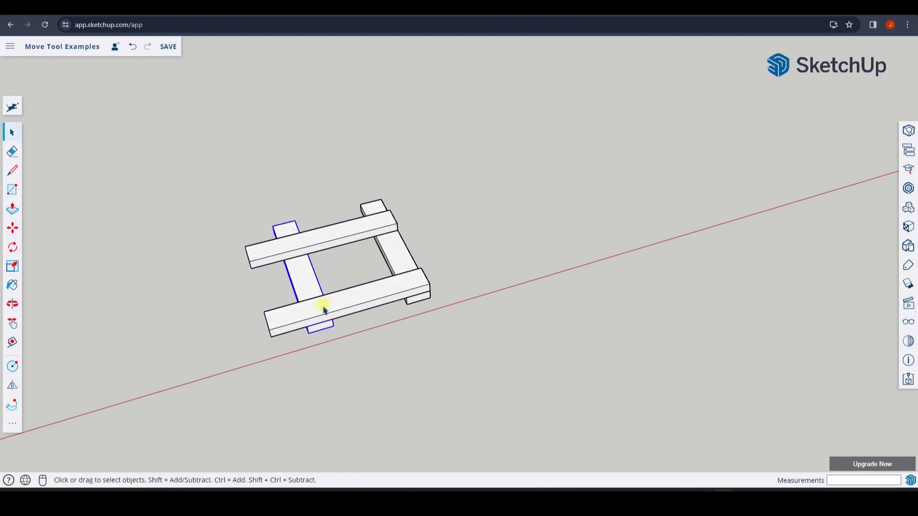
key("m")
left_click(308, 337)
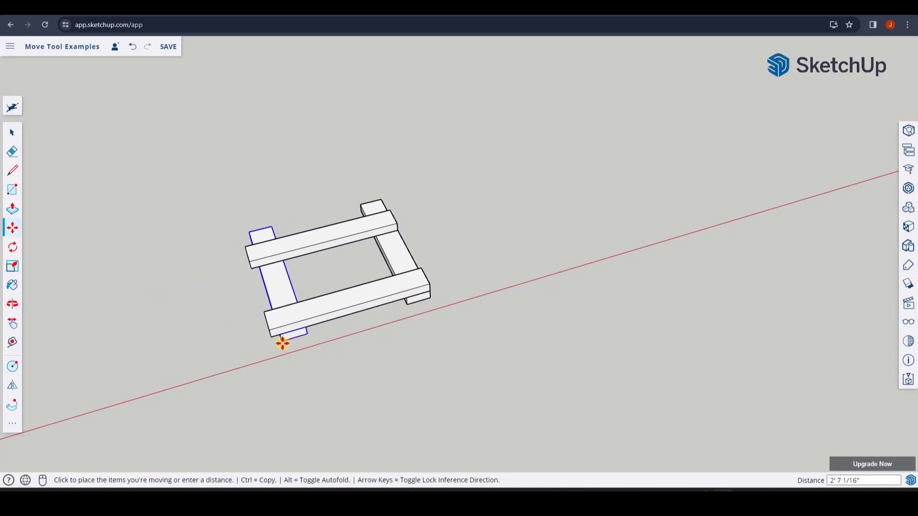
left_click(271, 334)
Step: Move the rear crossboard outward so its outer corner lines up with the end corner of the lower board beneath it
middle_click_drag(271, 335, 304, 293)
left_click(306, 292)
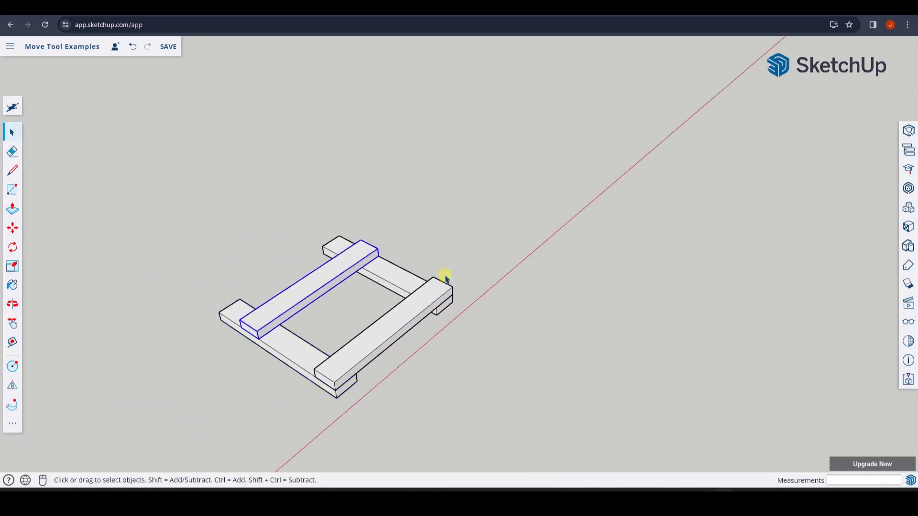
middle_click_drag(442, 273, 360, 299)
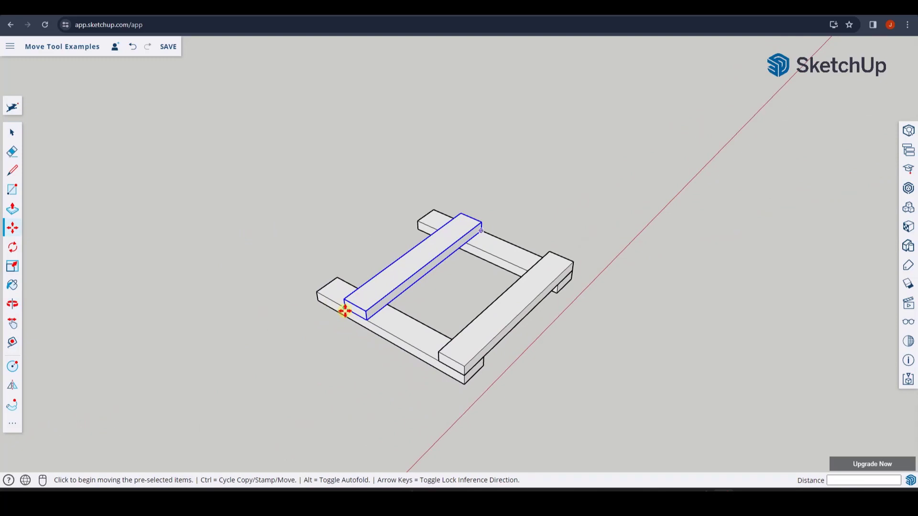
left_click(345, 308)
left_click(318, 293)
key("o")
middle_click_drag(557, 381, 359, 291)
Step: Copy the whole four-board frame about 1' 11 5/8" straight up, stacking the copy directly on the original
key("space")
left_click_drag(322, 244, 588, 415)
scroll(459, 361, "down", 2)
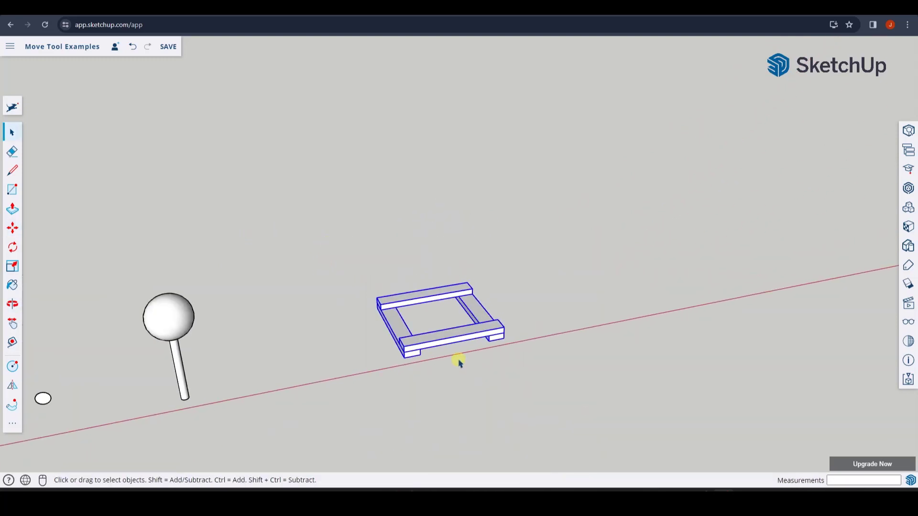
scroll(394, 361, "up", 2)
key("m")
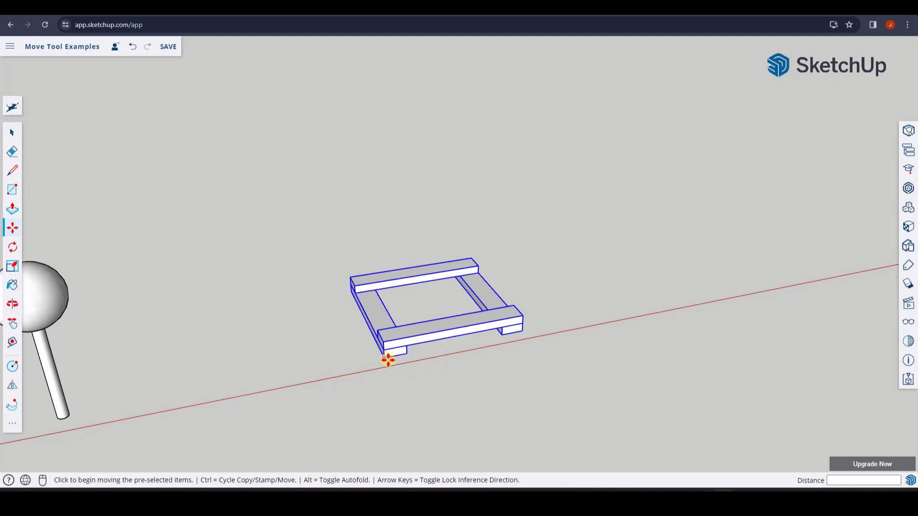
key("ctrl")
left_click(387, 359)
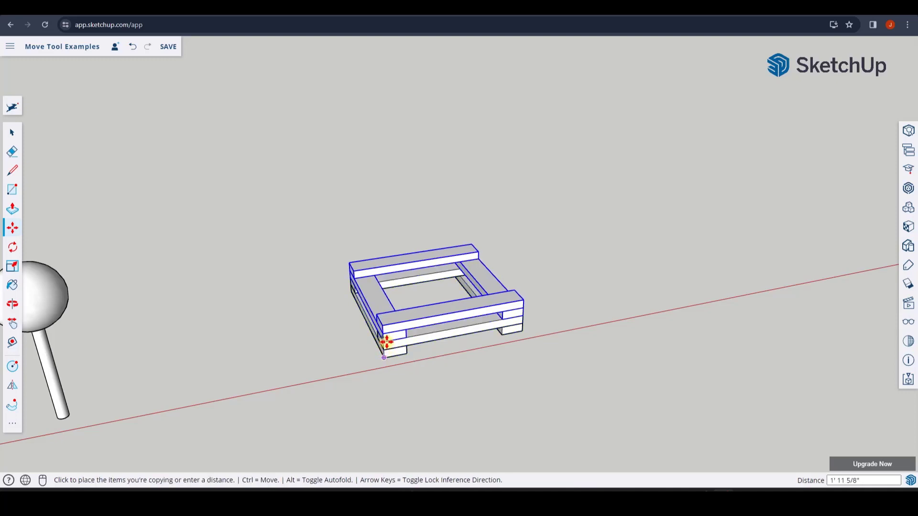
left_click(386, 340)
key("space")
left_click_drag(308, 213, 550, 420)
middle_click_drag(568, 421, 439, 306)
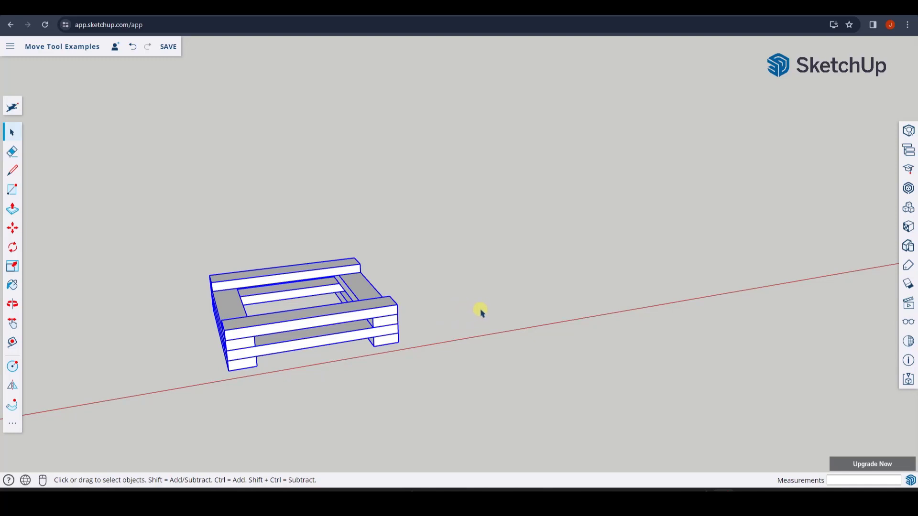
middle_click_drag(480, 310, 469, 327)
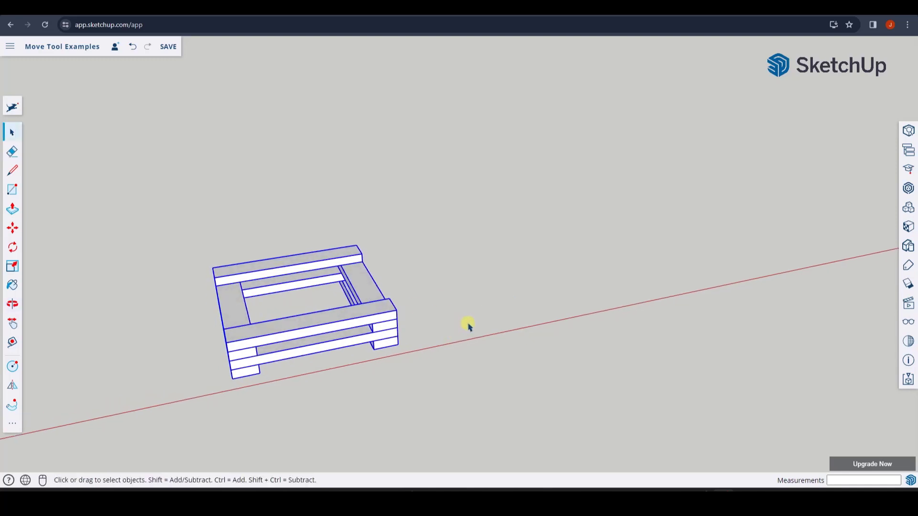
Step: Draw a 6' by 6' square on the ground beside the stacked frame and extrude it upward 6' into a cube
key("r")
left_click(477, 319)
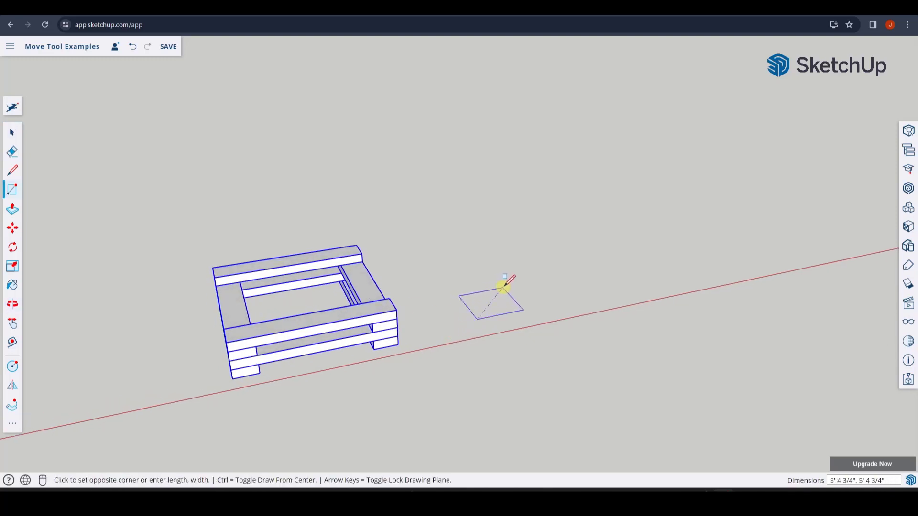
type("6',6")
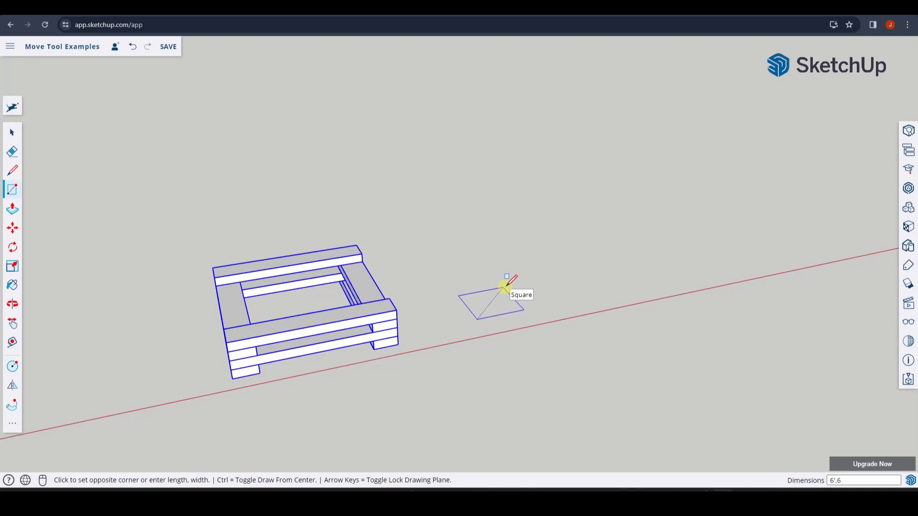
key("Return")
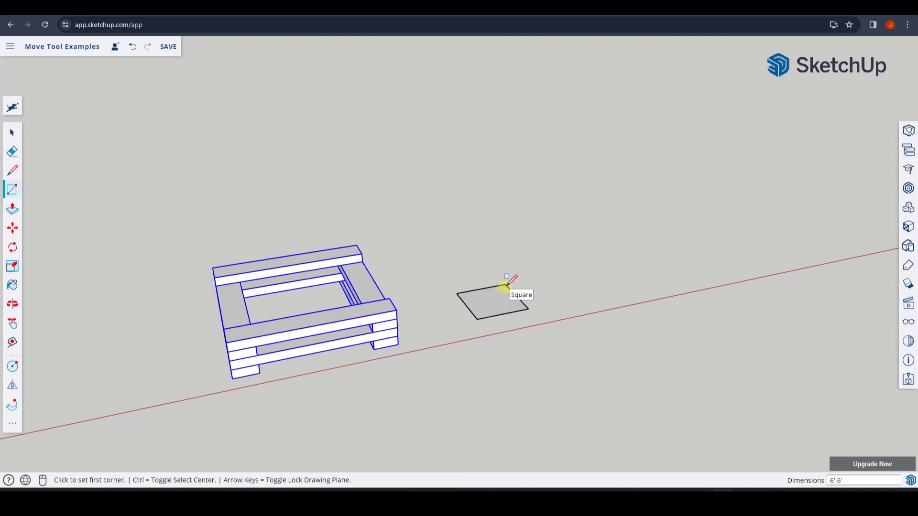
key("space")
key("p")
left_click(484, 291)
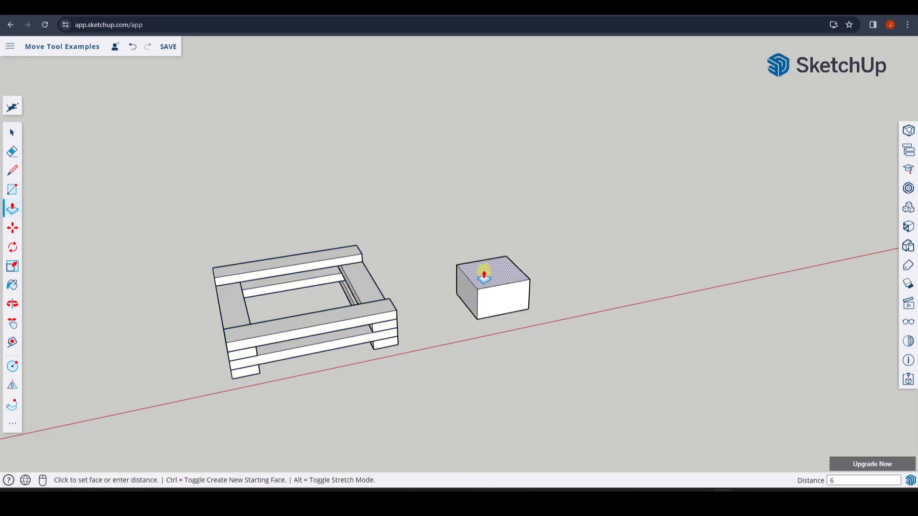
Step: Make the whole cube a group
key("space")
left_click_drag(427, 213, 549, 362)
right_click(511, 292)
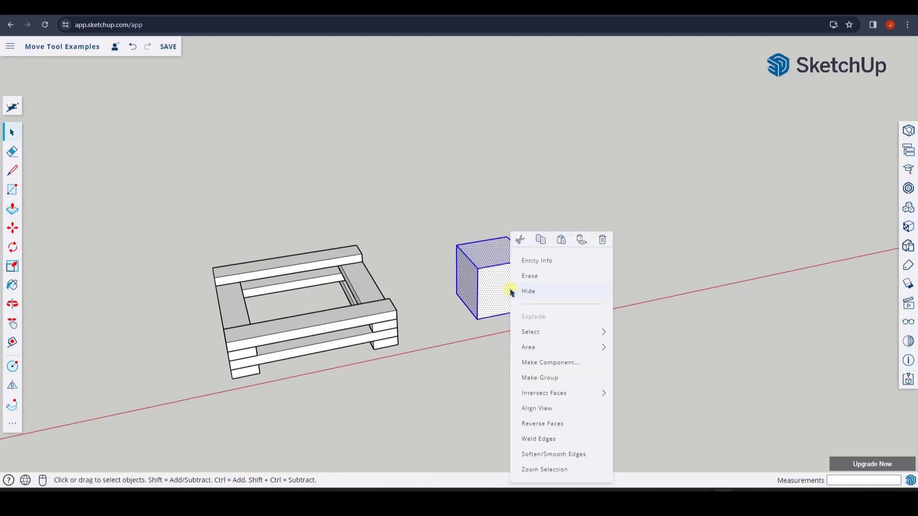
left_click(550, 378)
Step: Try copying the grouped cube 10' along the red axis and undo the copy
middle_click_drag(338, 257, 498, 184)
scroll(483, 300, "up", 3)
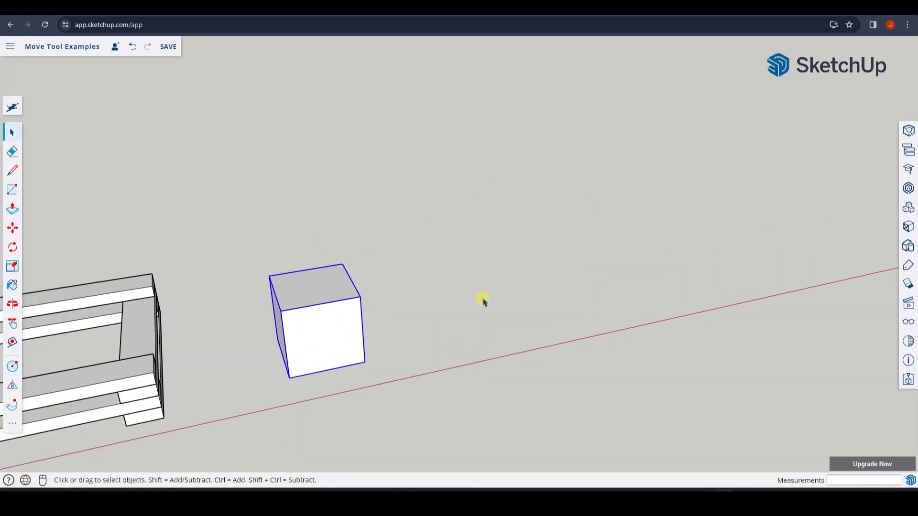
scroll(483, 301, "down", 3)
key("m")
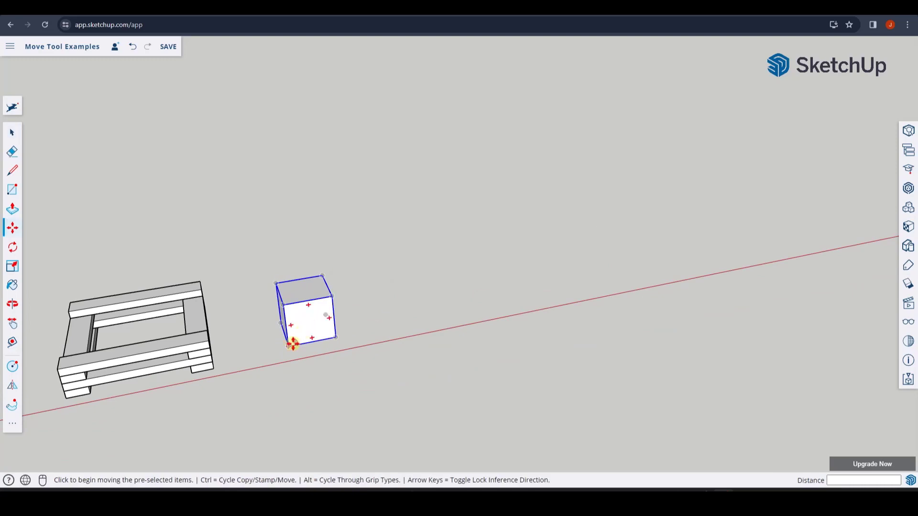
left_click(292, 344)
key("ctrl")
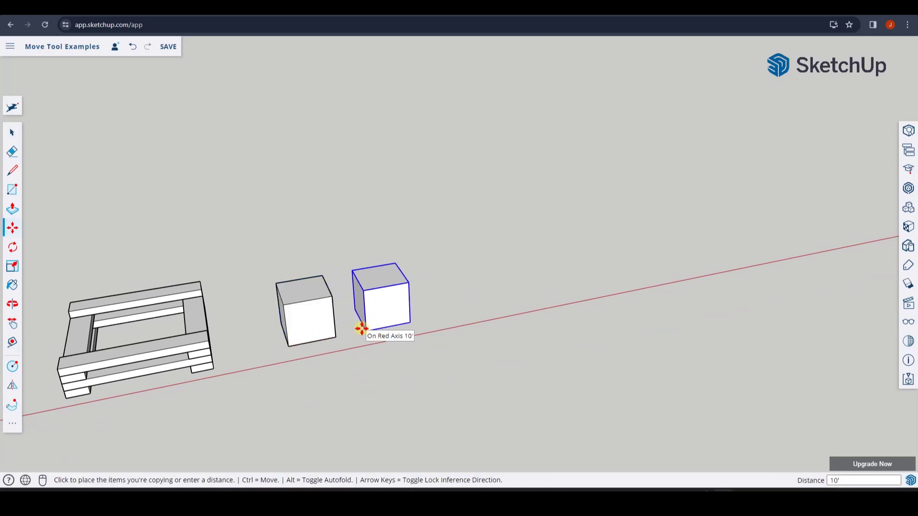
left_click(362, 329)
middle_click_drag(375, 318, 375, 299)
key("space")
key("ctrl+z")
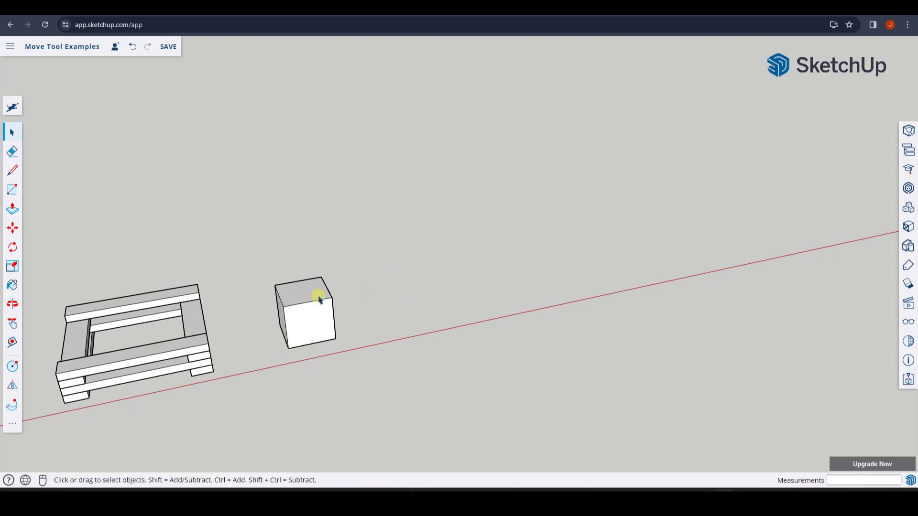
Step: Copy the grouped cube 10' along the red axis from its lower front corner
left_click(295, 303)
middle_click_drag(312, 311, 400, 310)
key("m")
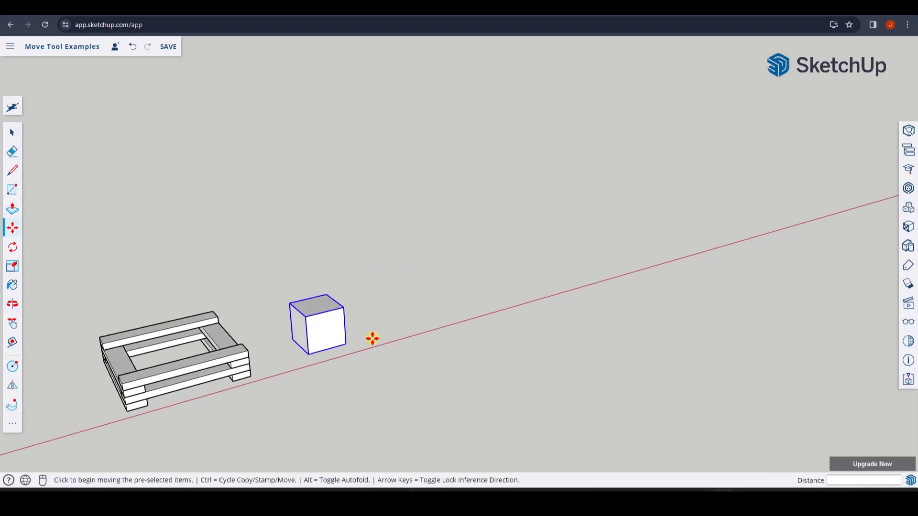
key("ctrl")
left_click(310, 353)
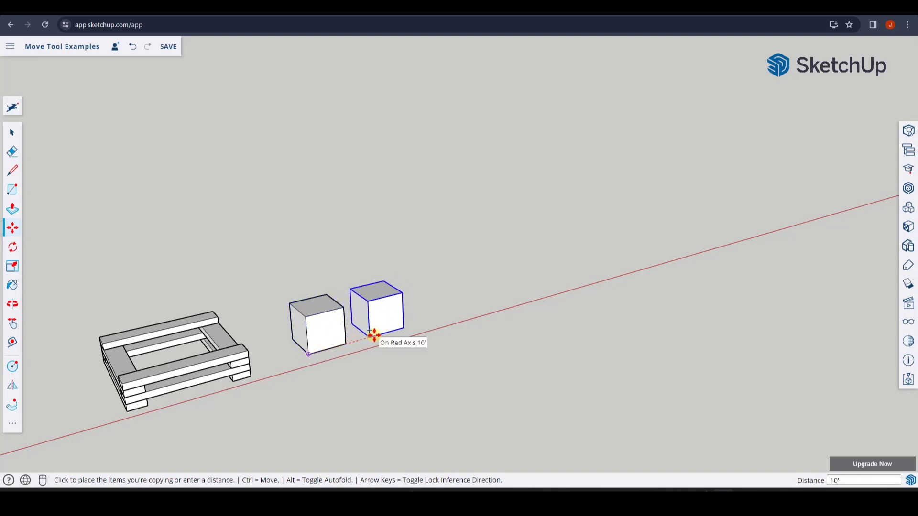
left_click(375, 336)
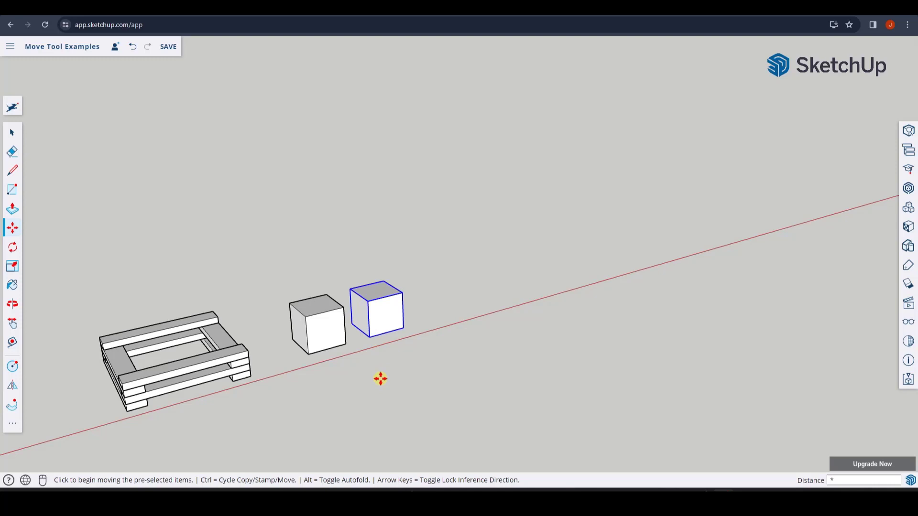
Step: Try multiplying the cube copy into a row with the array values *9, *5, *20 and *15
key("Return")
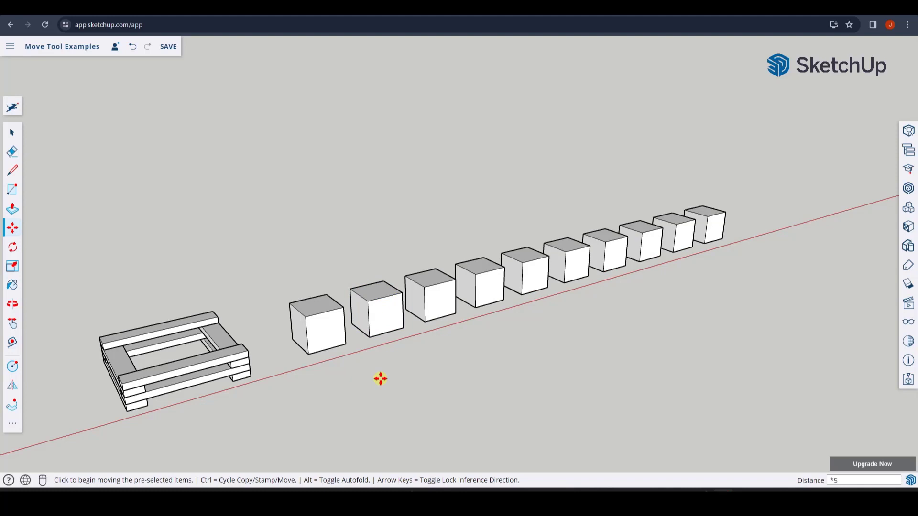
key("Return")
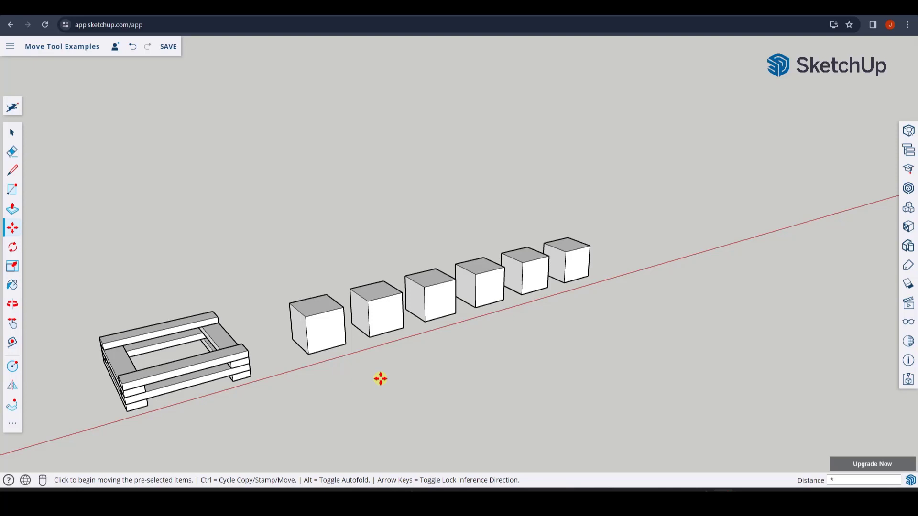
key("Return")
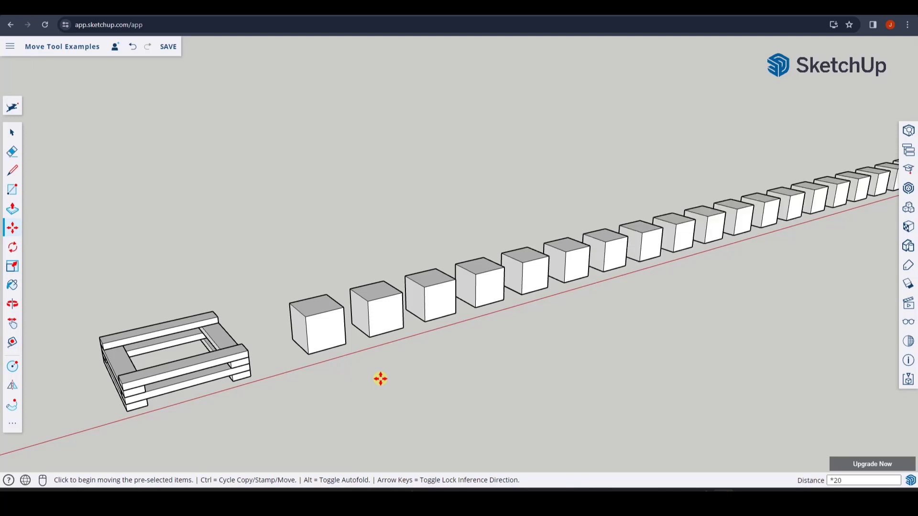
type("*15")
key("Return")
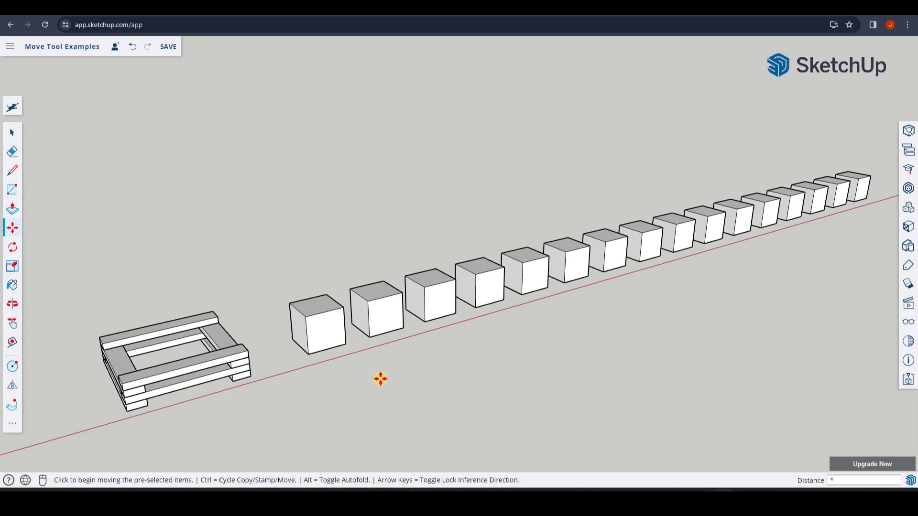
Step: Set the row array of the cube to *10 and finish the copy
key("Return")
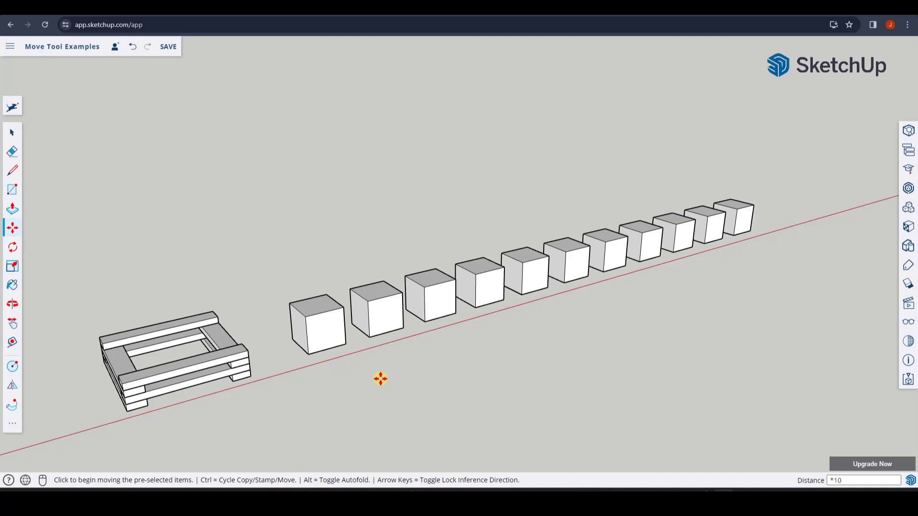
key("Escape")
Step: Copy the entire row of cubes 10' along the green axis, away from the red axis line
middle_click_drag(445, 320, 460, 342)
scroll(475, 328, "down", 3)
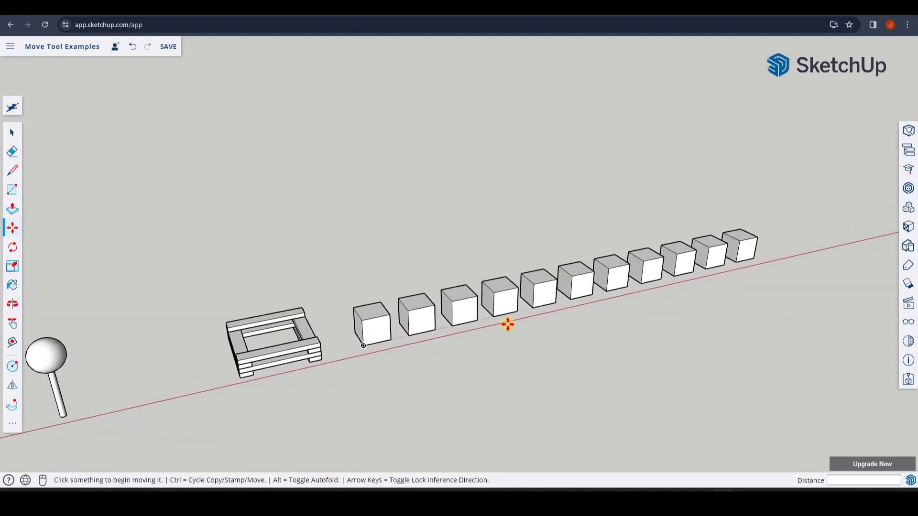
scroll(508, 325, "down", 3)
middle_click_drag(588, 315, 610, 322)
key("space")
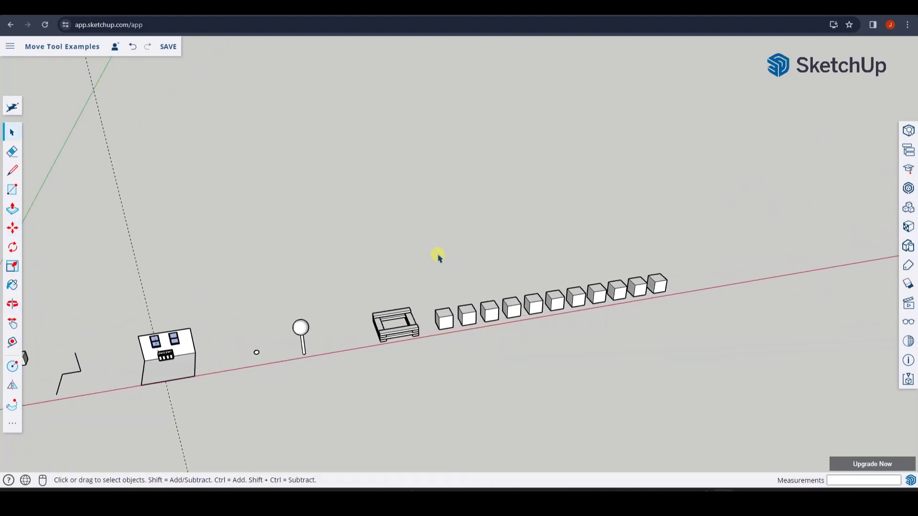
left_click_drag(420, 231, 688, 350)
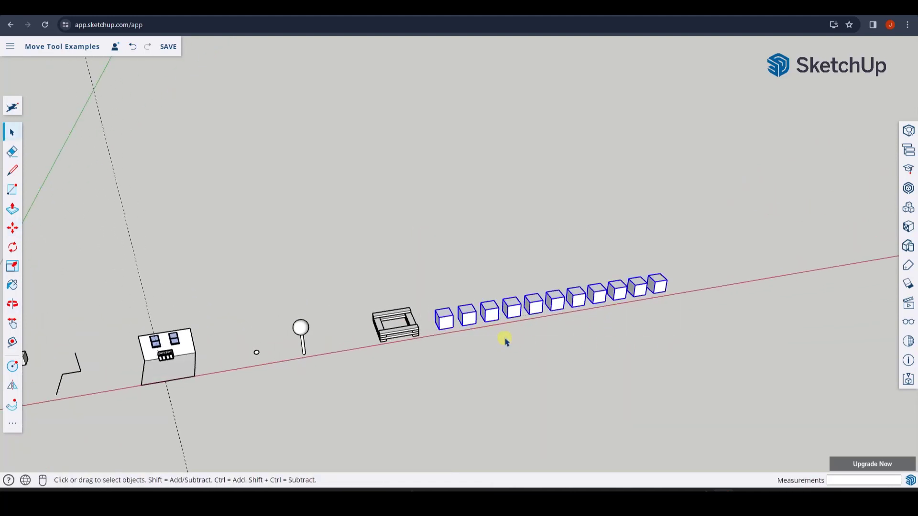
middle_click_drag(410, 322, 629, 335)
scroll(478, 342, "up", 2)
key("m")
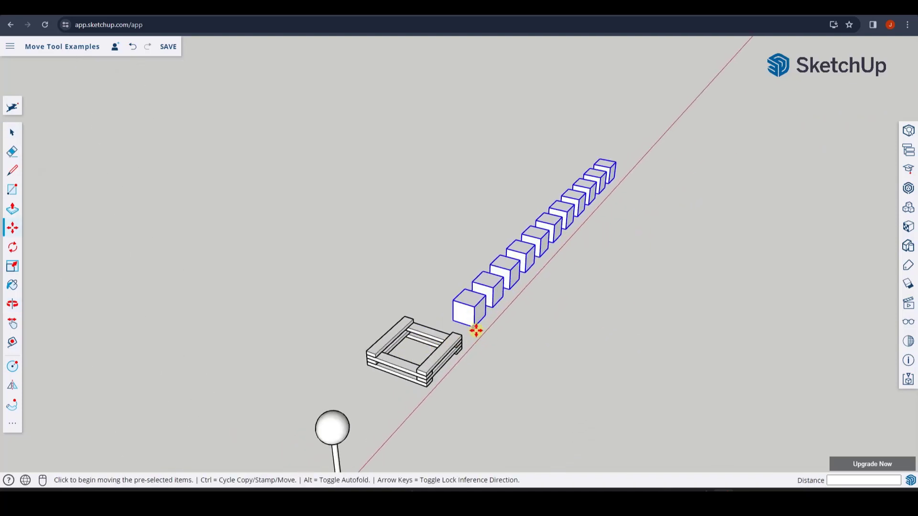
left_click(474, 328)
key("ctrl")
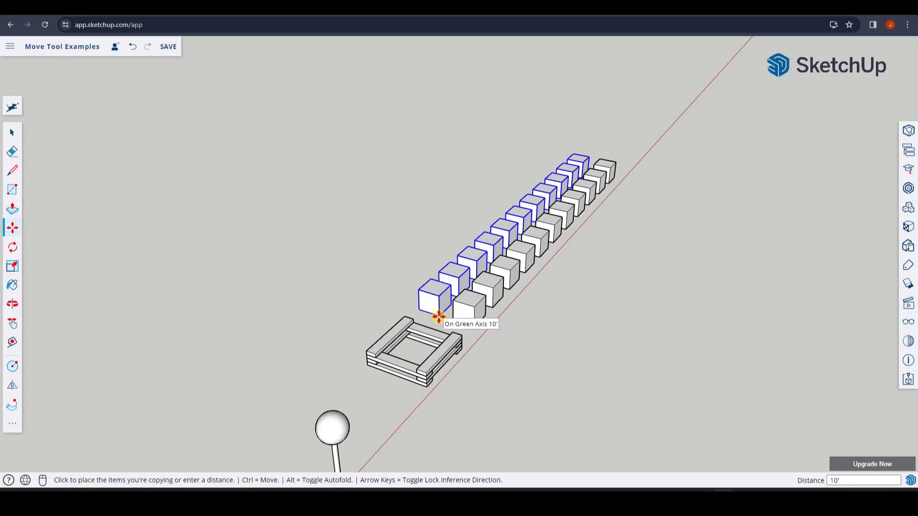
left_click(439, 316)
Step: Multiply the row copy with *9 to form a grid of cubes
type("*9")
key("Return")
key("space")
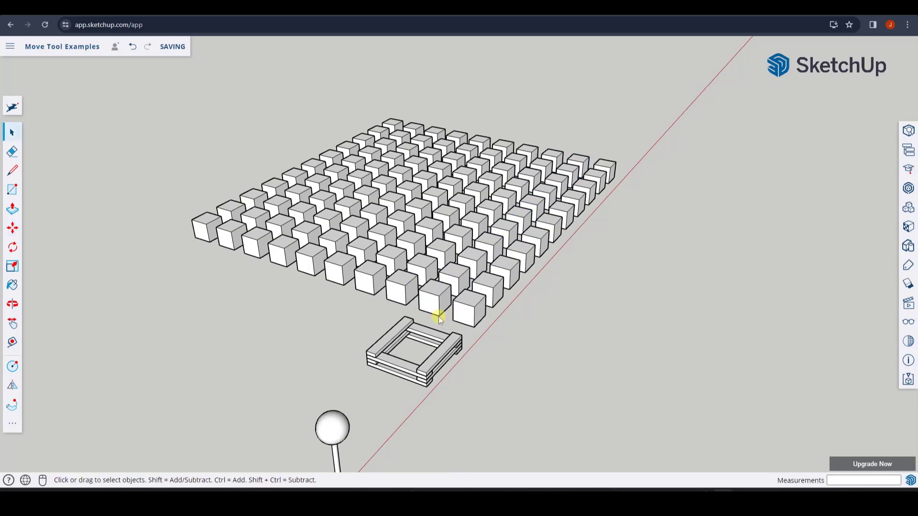
Step: Copy the stacked board frame about 3' 11 1/4" straight up onto itself and multiply the copy with *5 into a tower
middle_click_drag(698, 246, 534, 266)
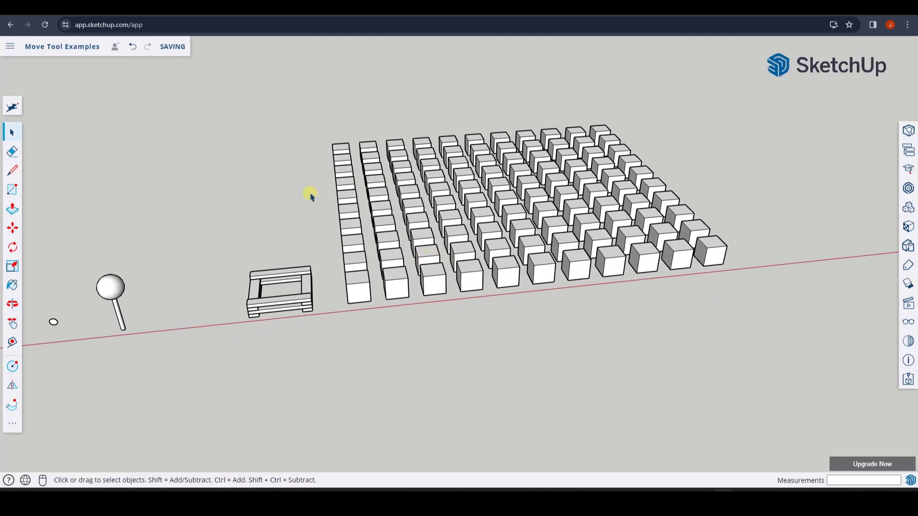
middle_click_drag(314, 292, 293, 276)
left_click_drag(192, 226, 372, 324)
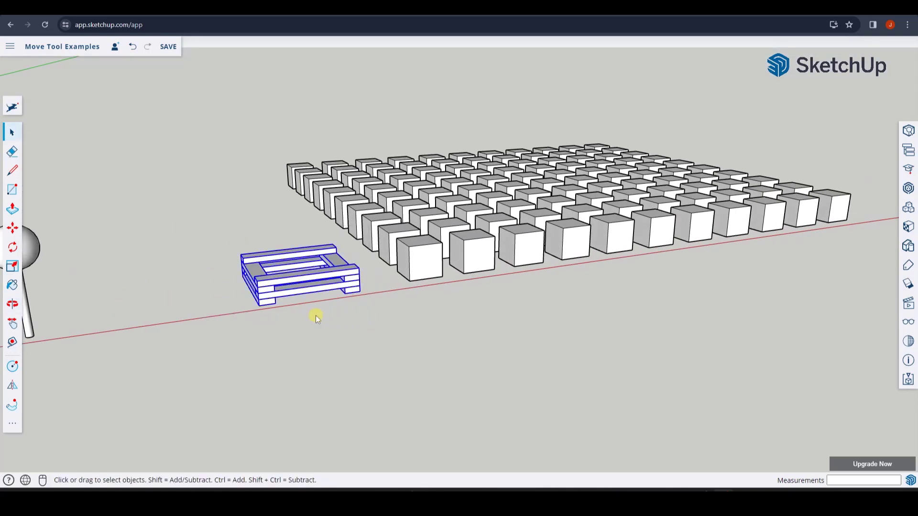
key("m")
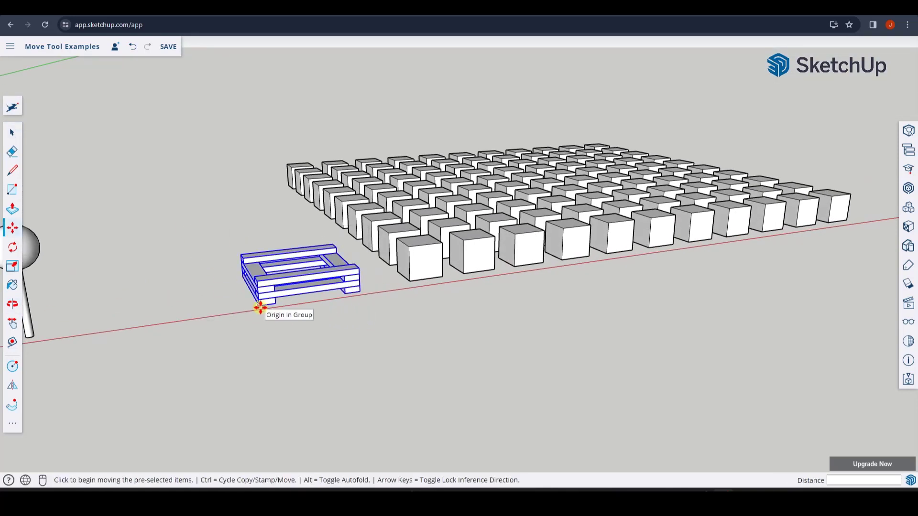
key("ctrl")
left_click(260, 309)
left_click(260, 277)
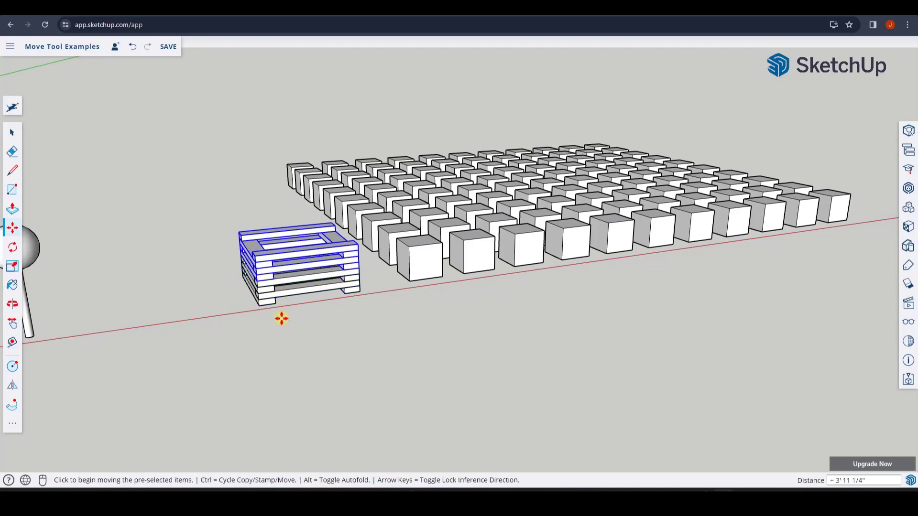
type("*5")
key("Return")
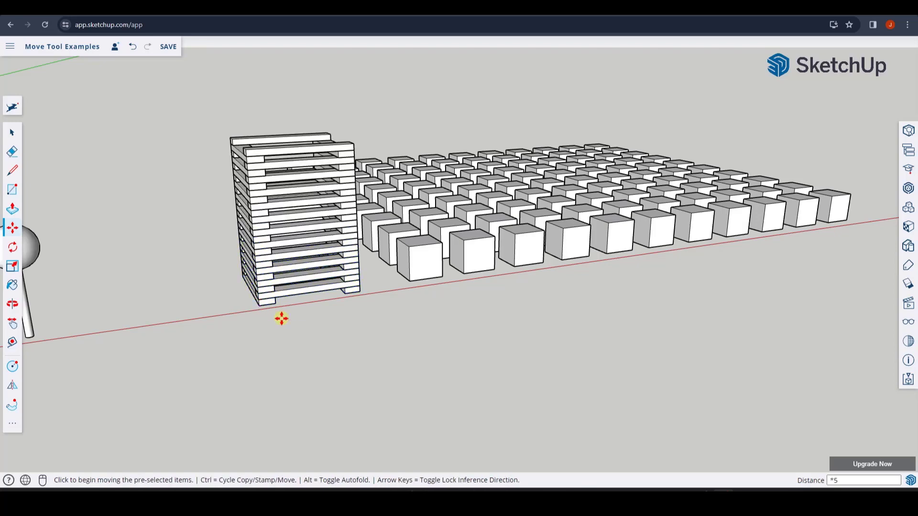
Step: Copy the nearest end cube of the grid about 53' 10 11/16" along the red axis, away from the grid
middle_click_drag(282, 318, 323, 239)
key("space")
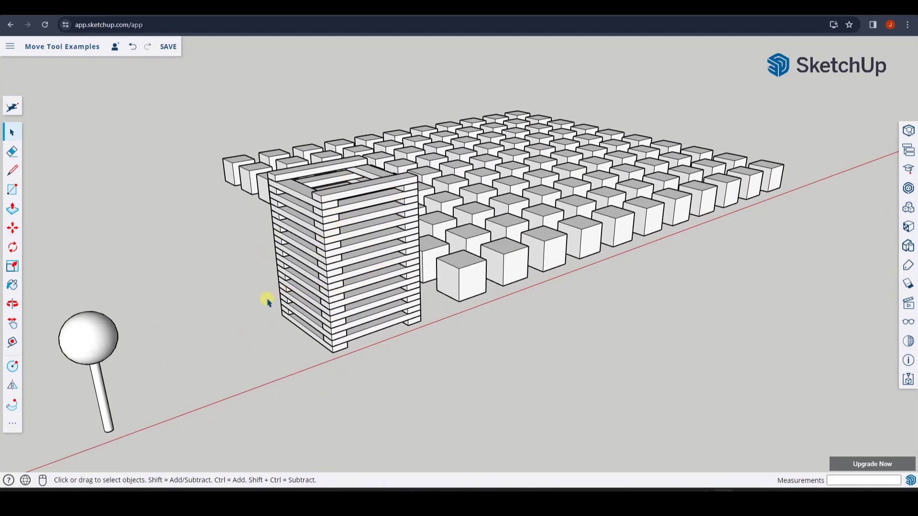
scroll(177, 277, "down", 5)
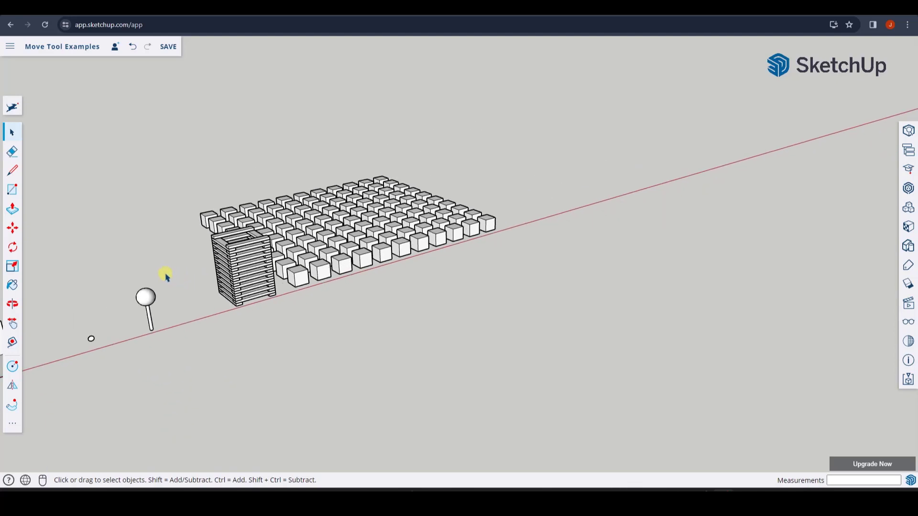
scroll(516, 189, "up", 4)
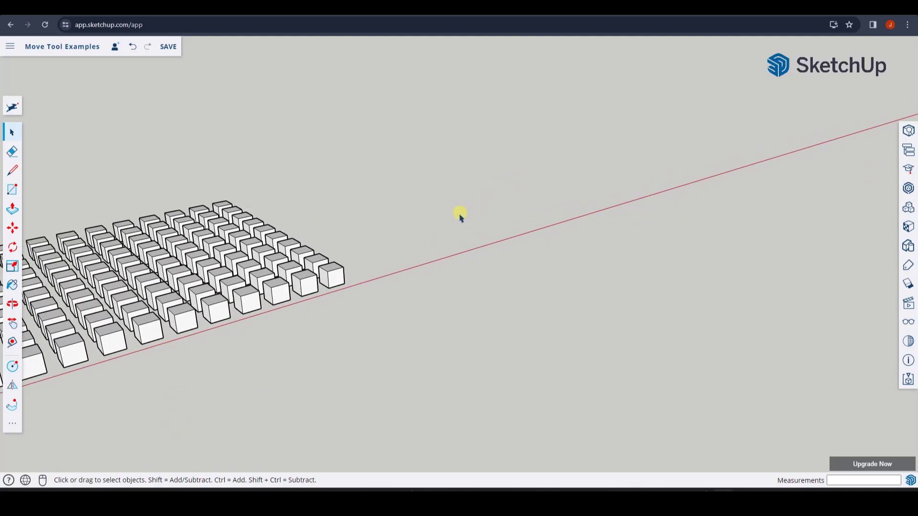
left_click(344, 280)
key("m")
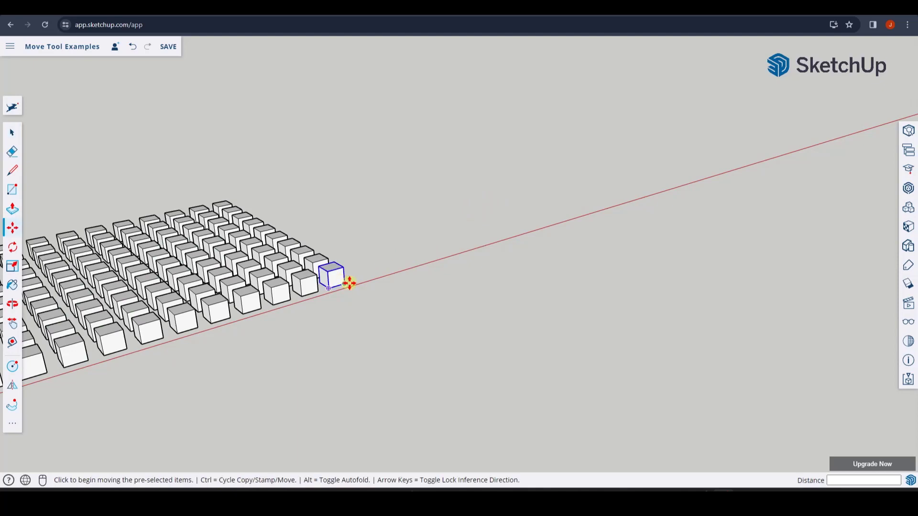
key("ctrl")
left_click(347, 282)
left_click(467, 248)
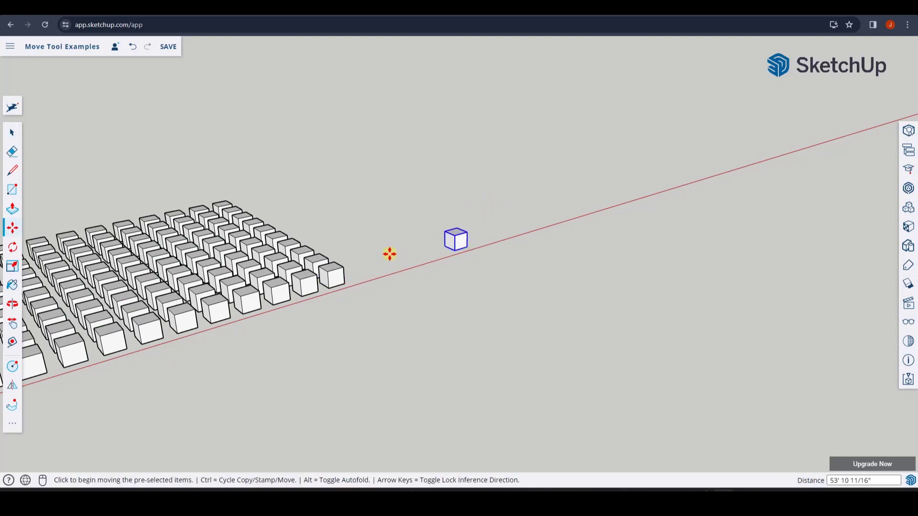
Step: Copy the isolated cube 100' along the red axis, away from the grid
scroll(642, 174, "up", 5)
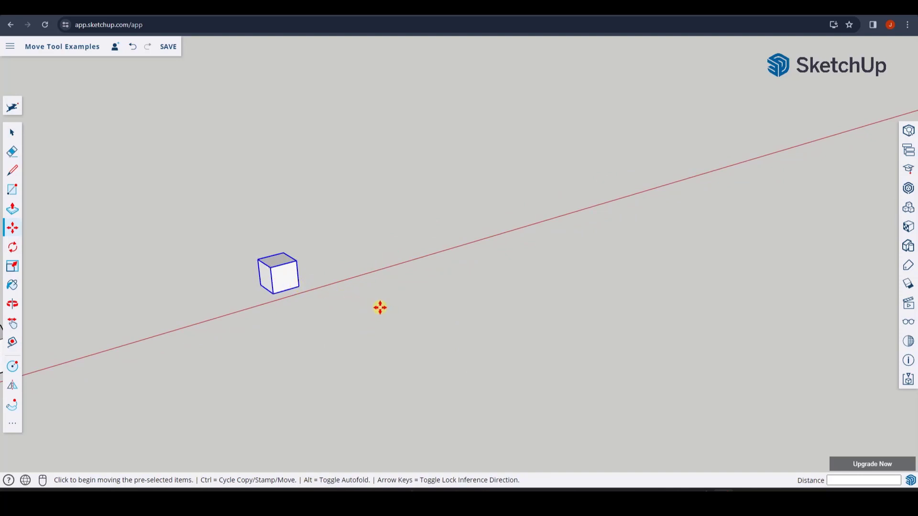
key("space")
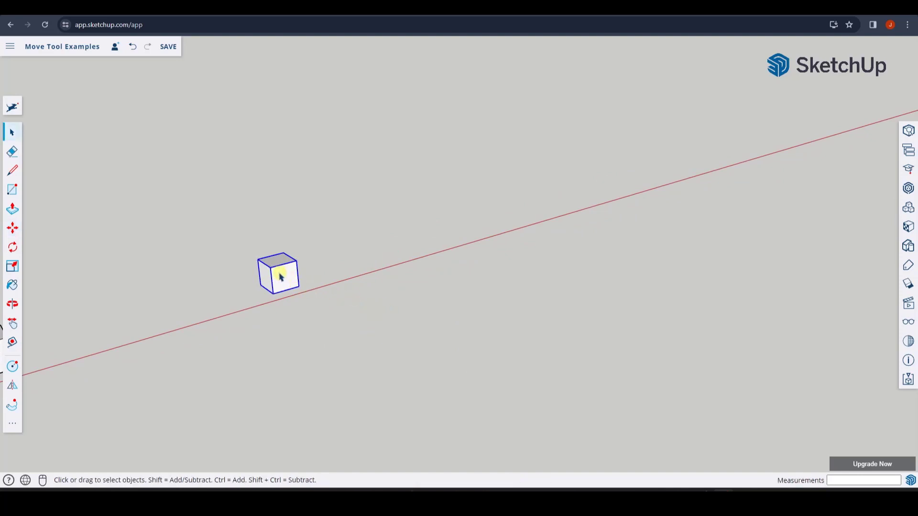
key("m")
key("ctrl")
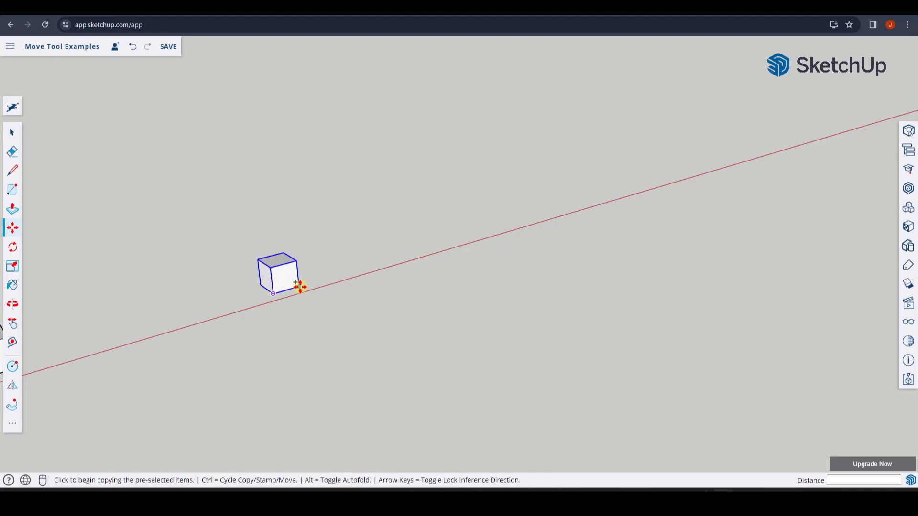
left_click(298, 287)
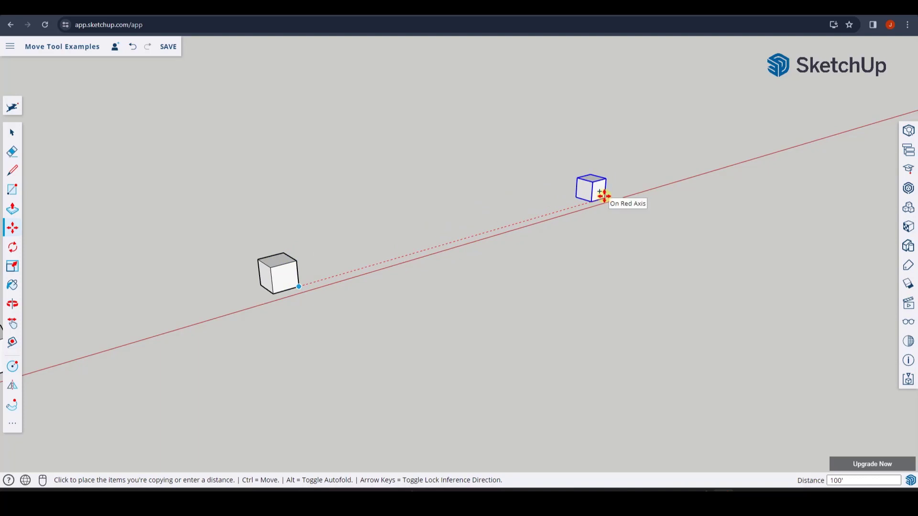
key("Return")
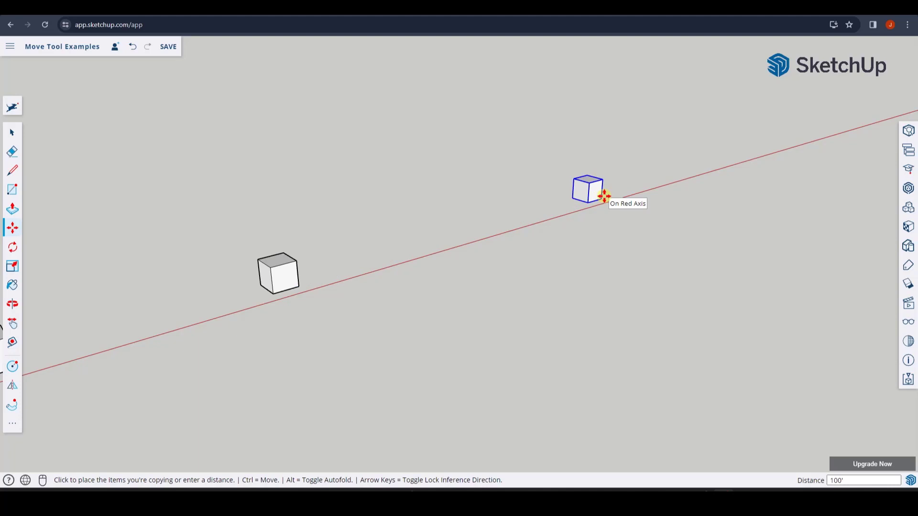
Step: Divide the 100' span between the two cubes with /5, /8, /10, /25, /9 and /7 in turn
type("/5")
key("Return")
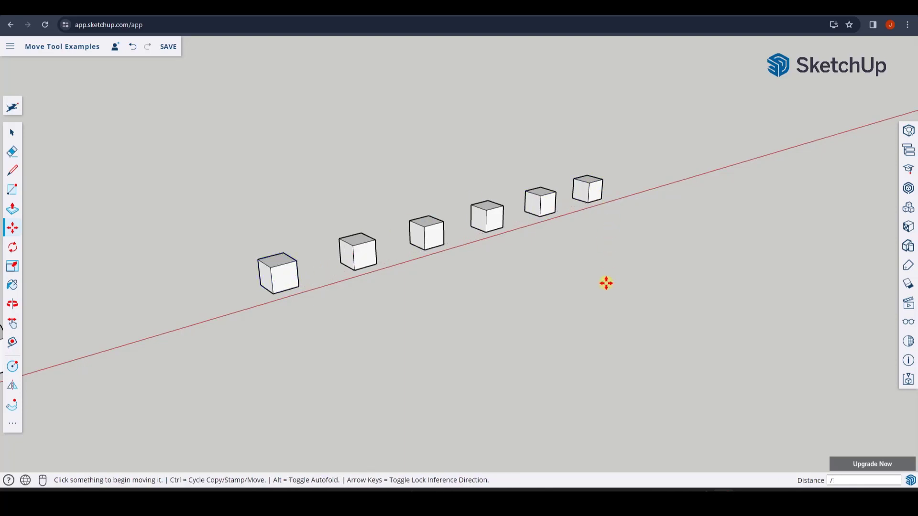
key("Return")
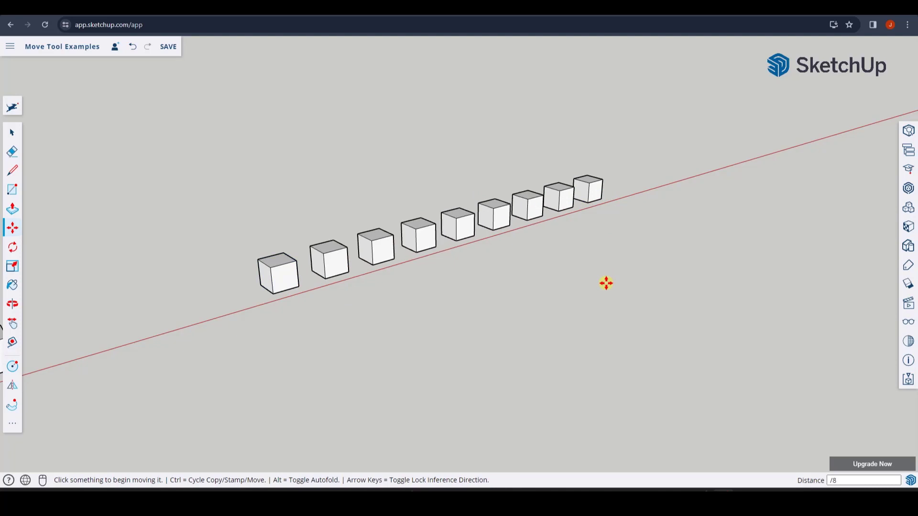
type("/10")
key("Return")
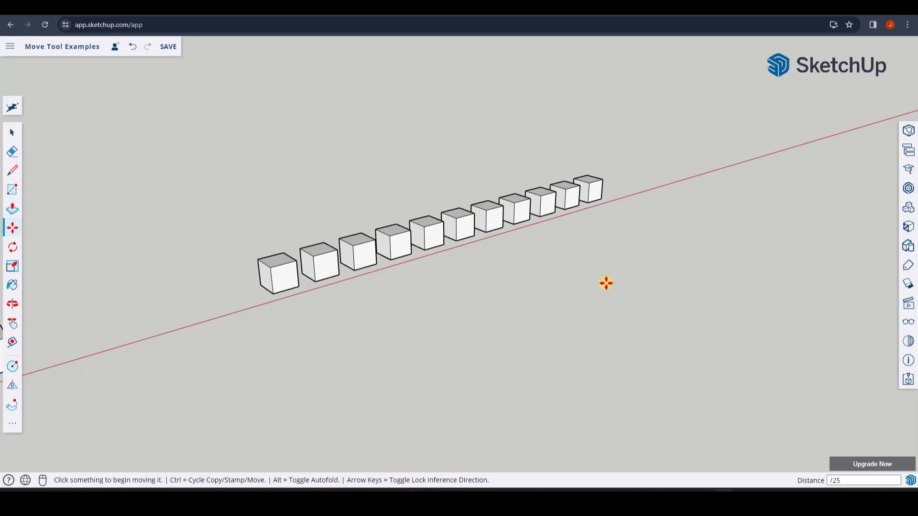
key("Return")
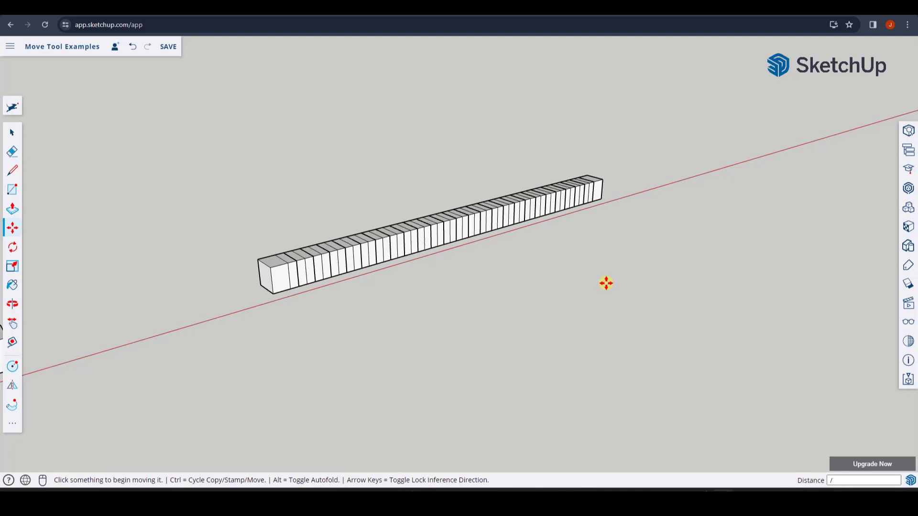
type("9")
key("Return")
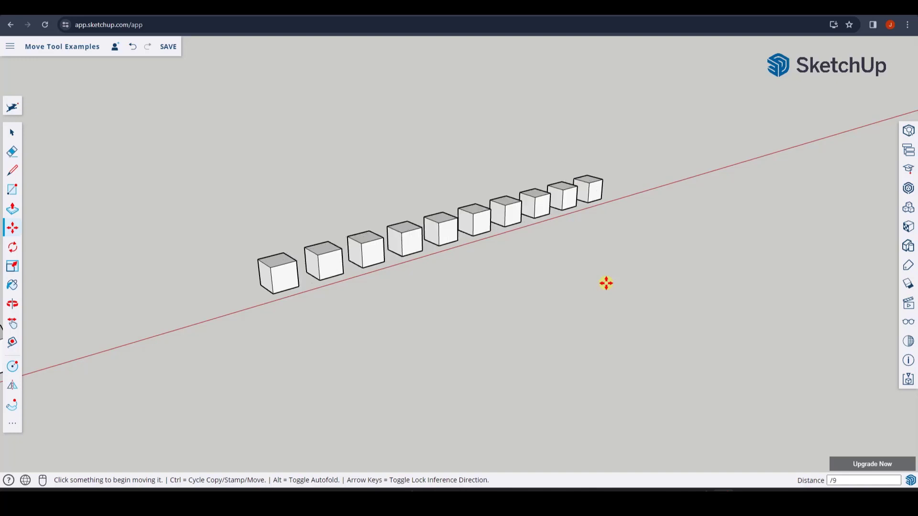
type("/7")
key("Return")
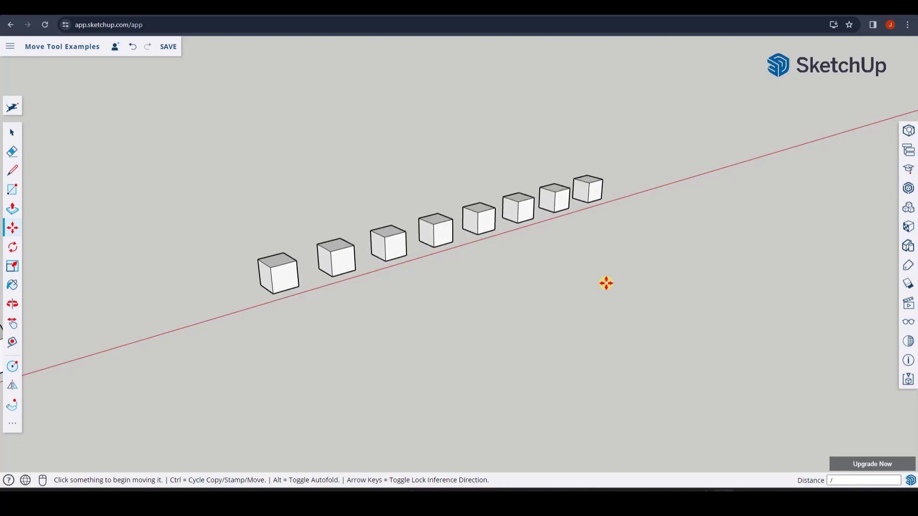
Step: Set the division of the 100' cube copy to /3 and finish the array
type("/3")
key("Return")
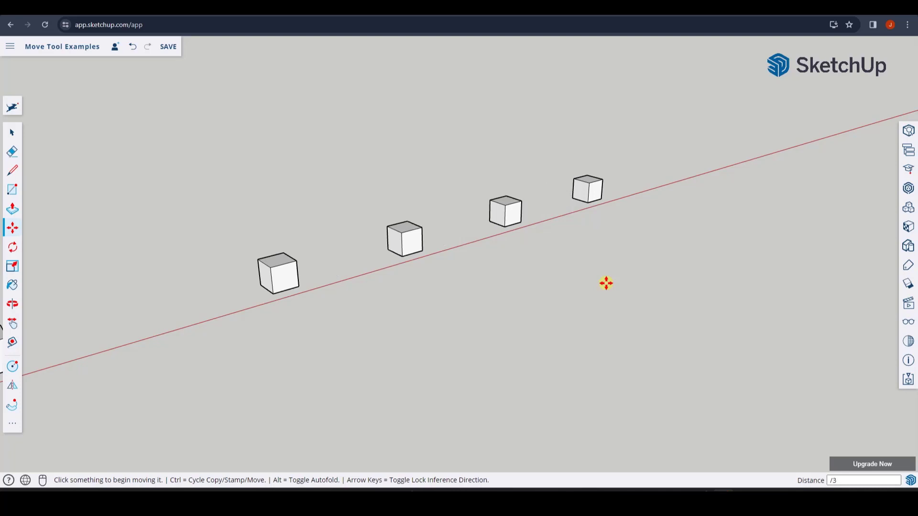
middle_click_drag(313, 238, 307, 295)
key("space")
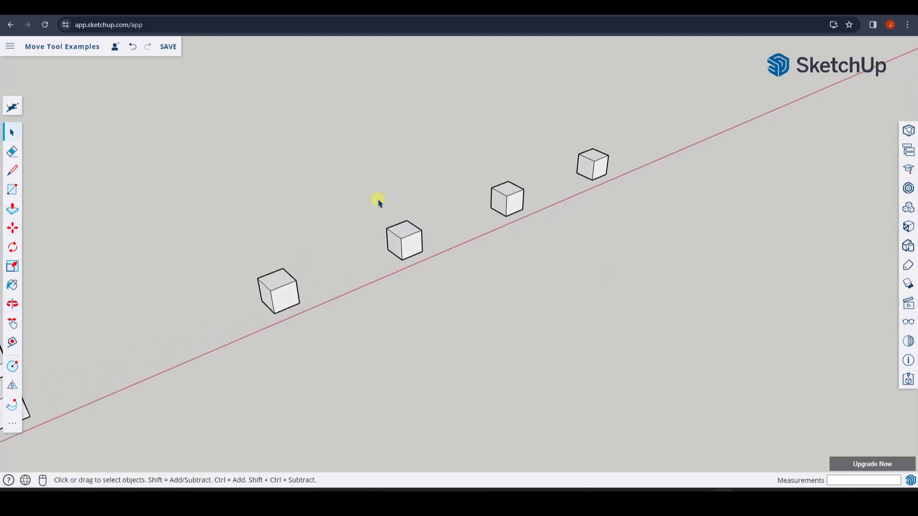
middle_click_drag(481, 219, 503, 302)
scroll(514, 239, "up", 3)
scroll(516, 287, "down", 5)
scroll(500, 270, "up", 3)
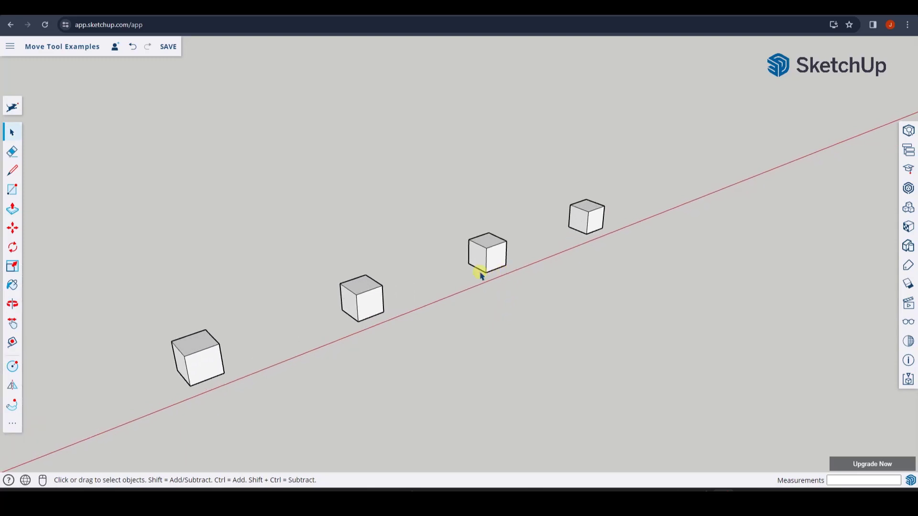